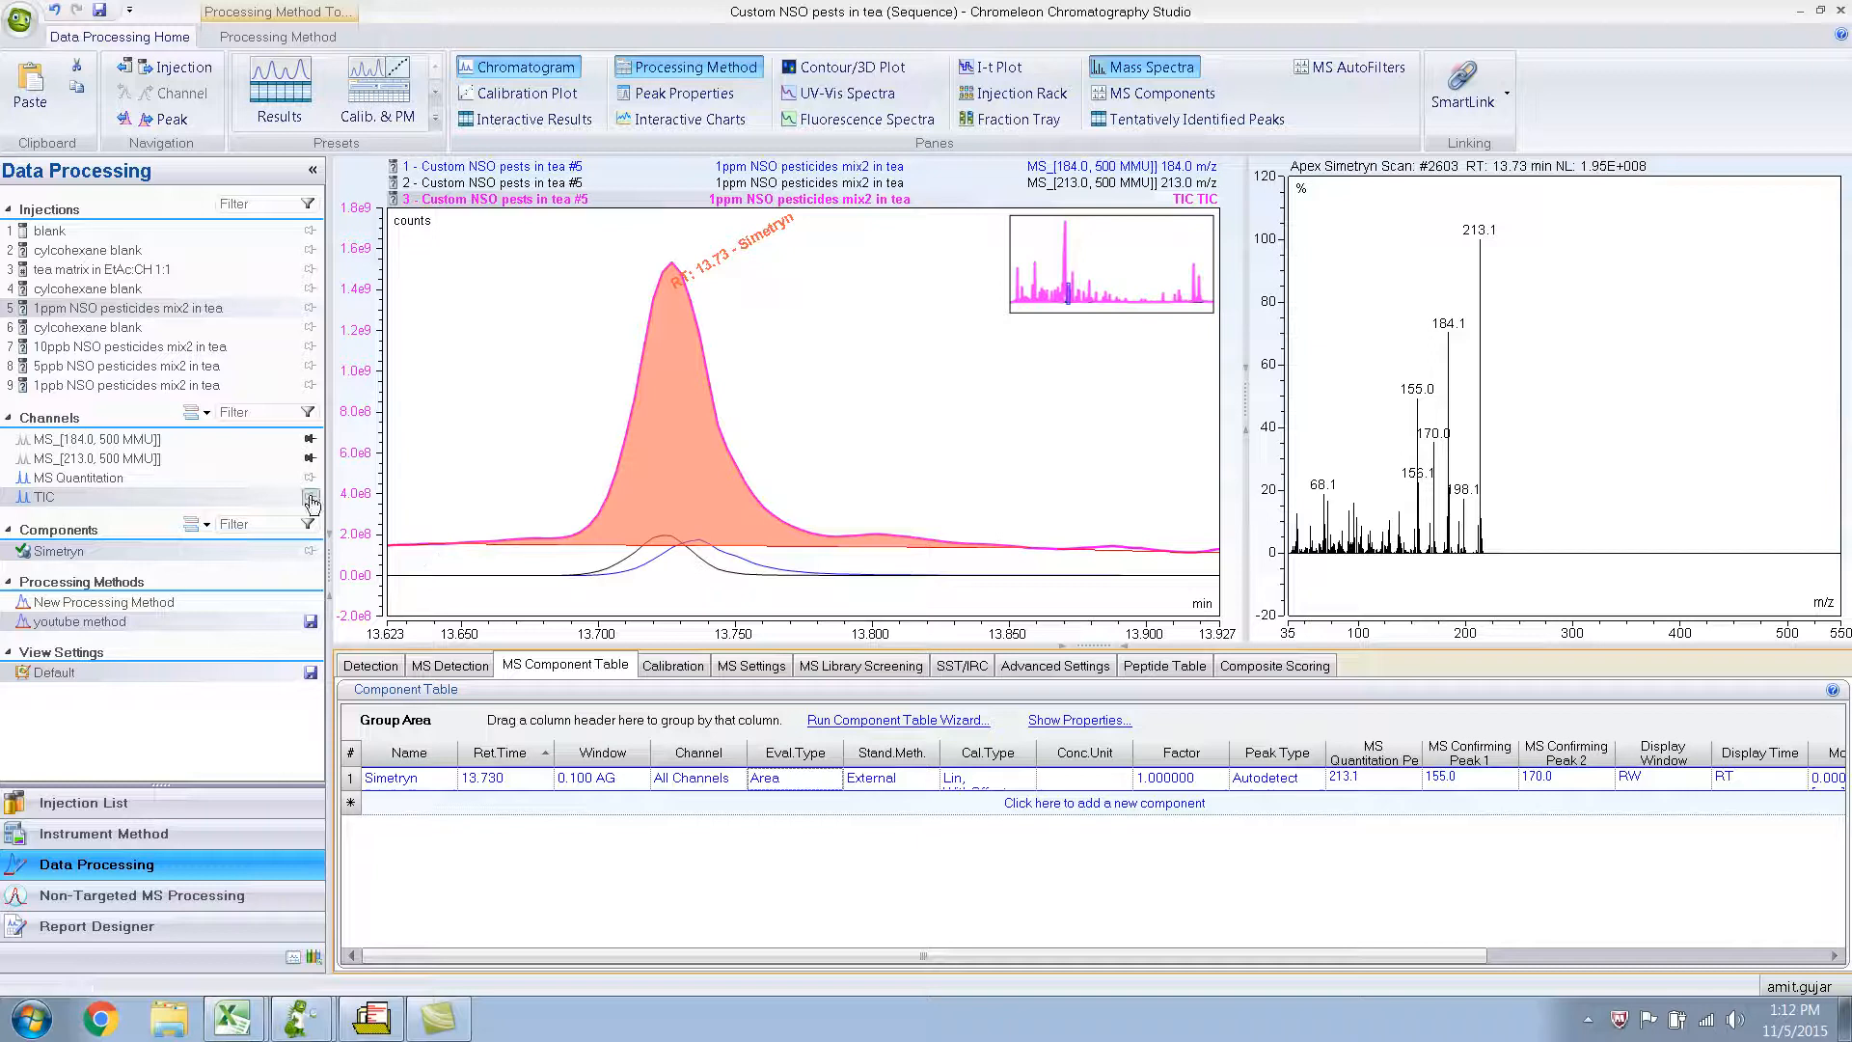
Remove the MS_[184.0] and MS_[213.0] channel overlays so that only the TIC channel is plotted.
click(309, 442)
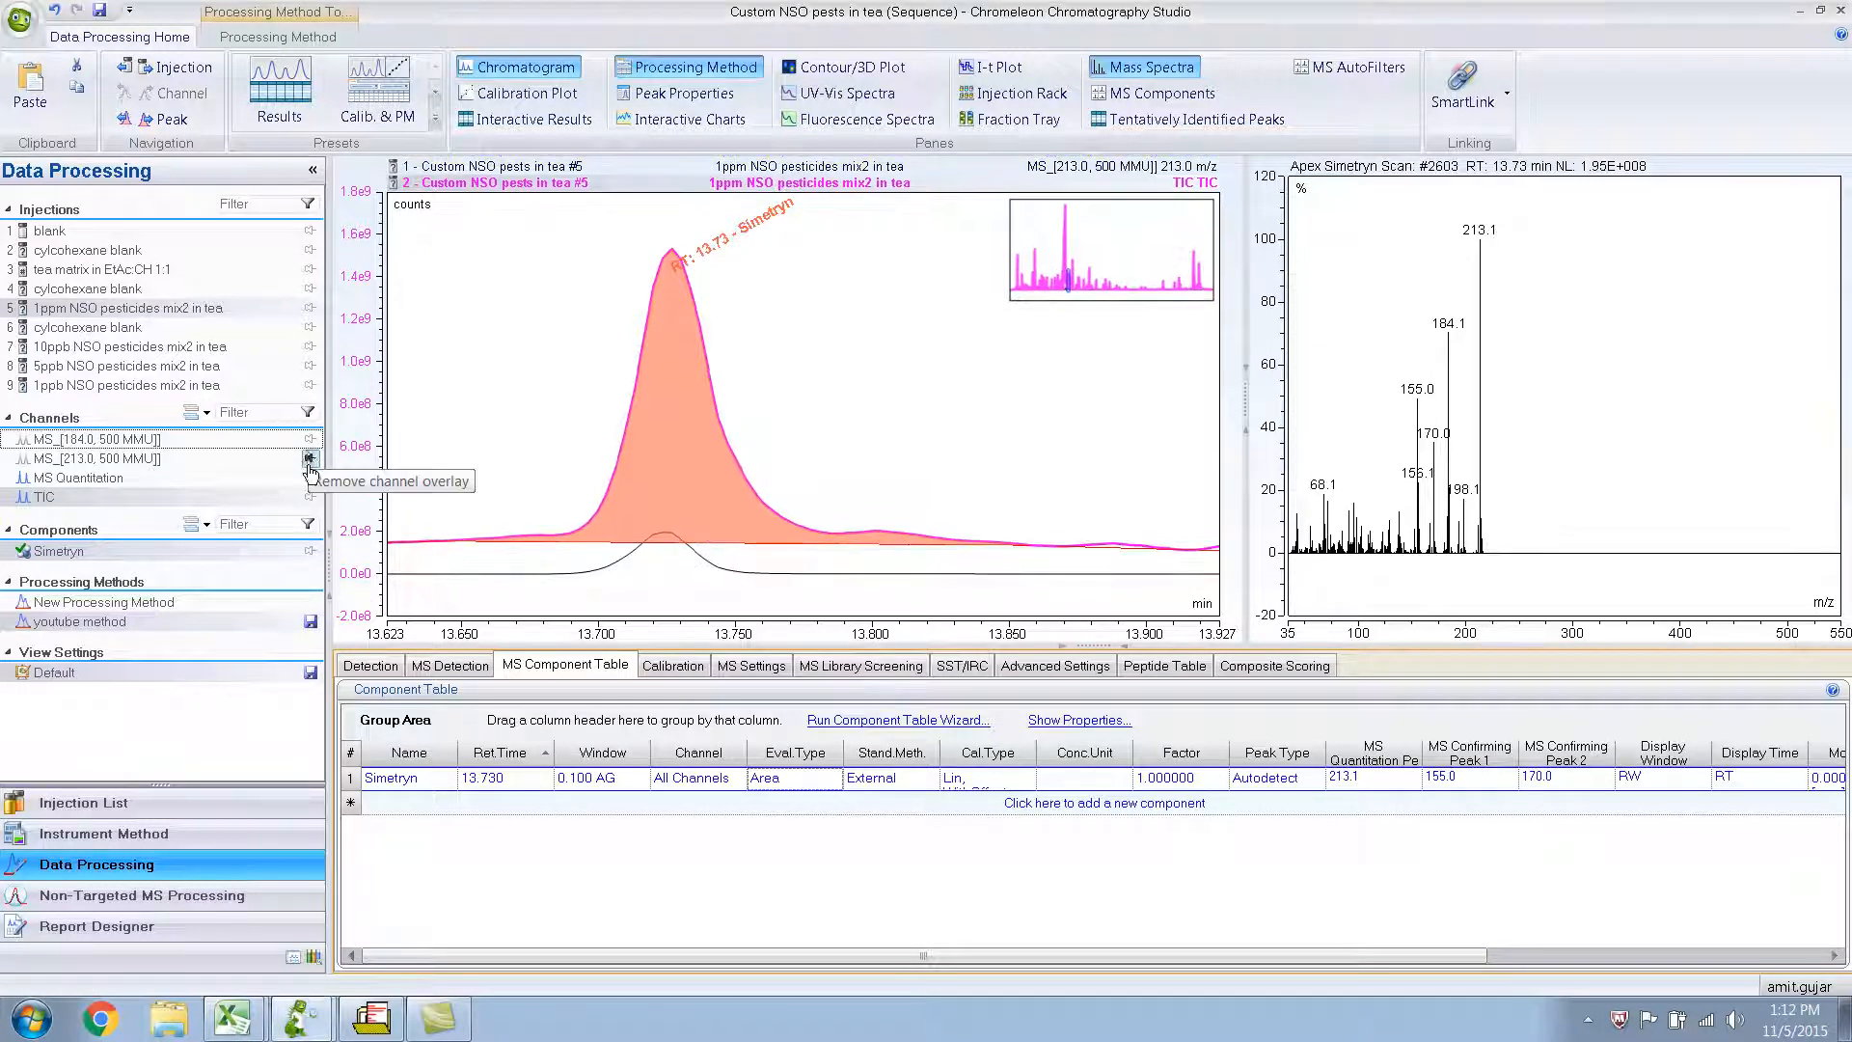
click(309, 460)
click(56, 495)
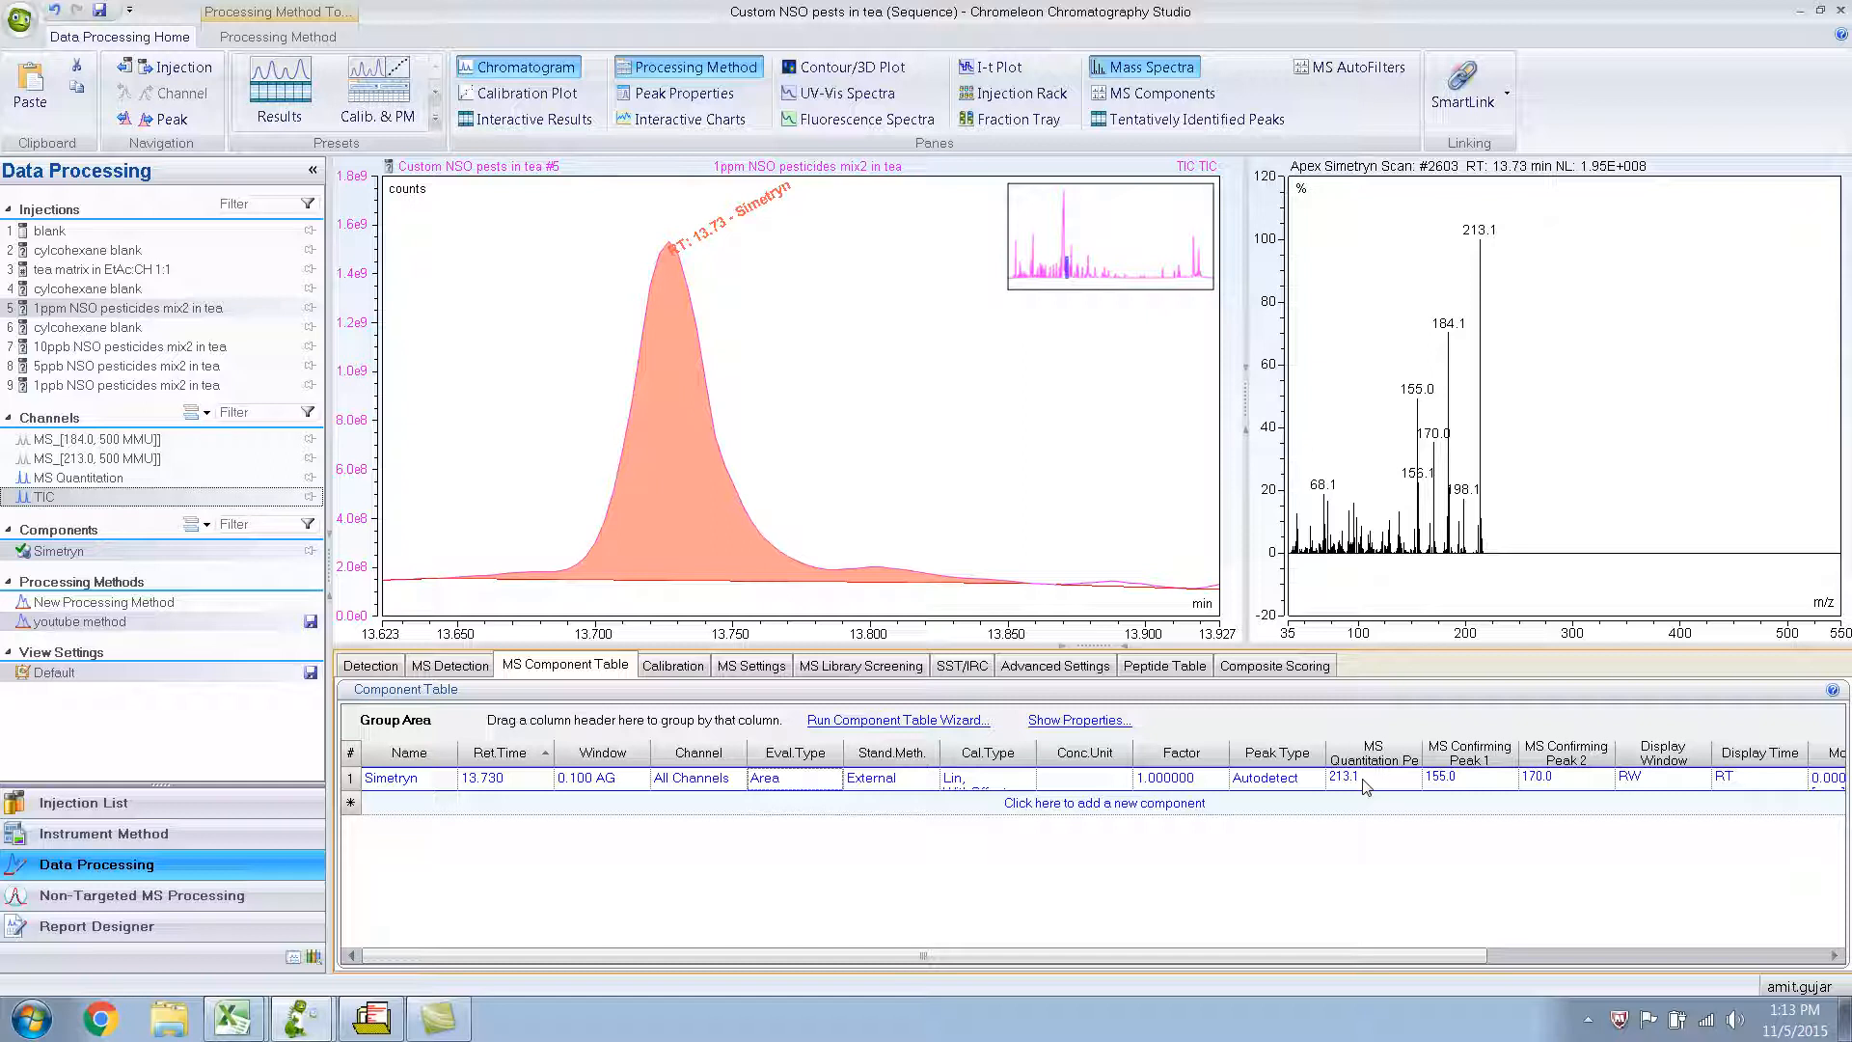
Display the MS Quantitation channel with its Simetryn trace and show the MS Components pane.
click(94, 478)
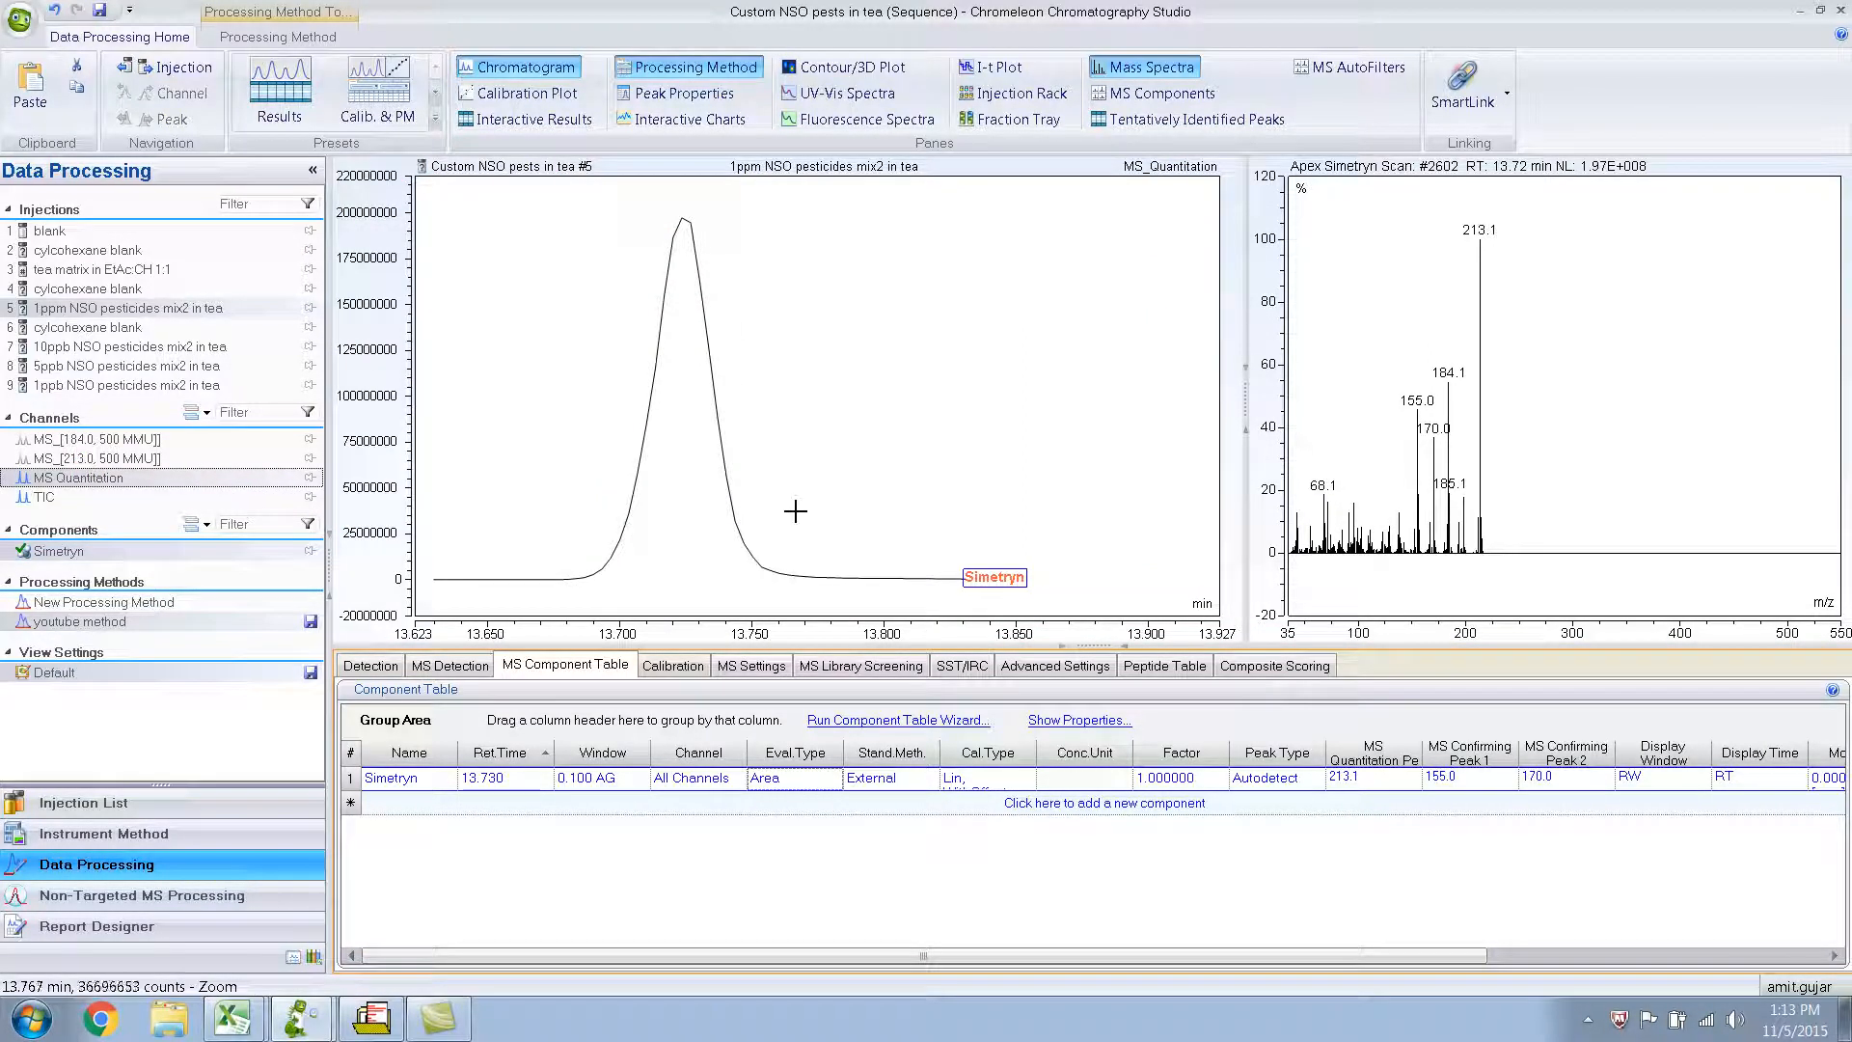
mouse_move(985, 590)
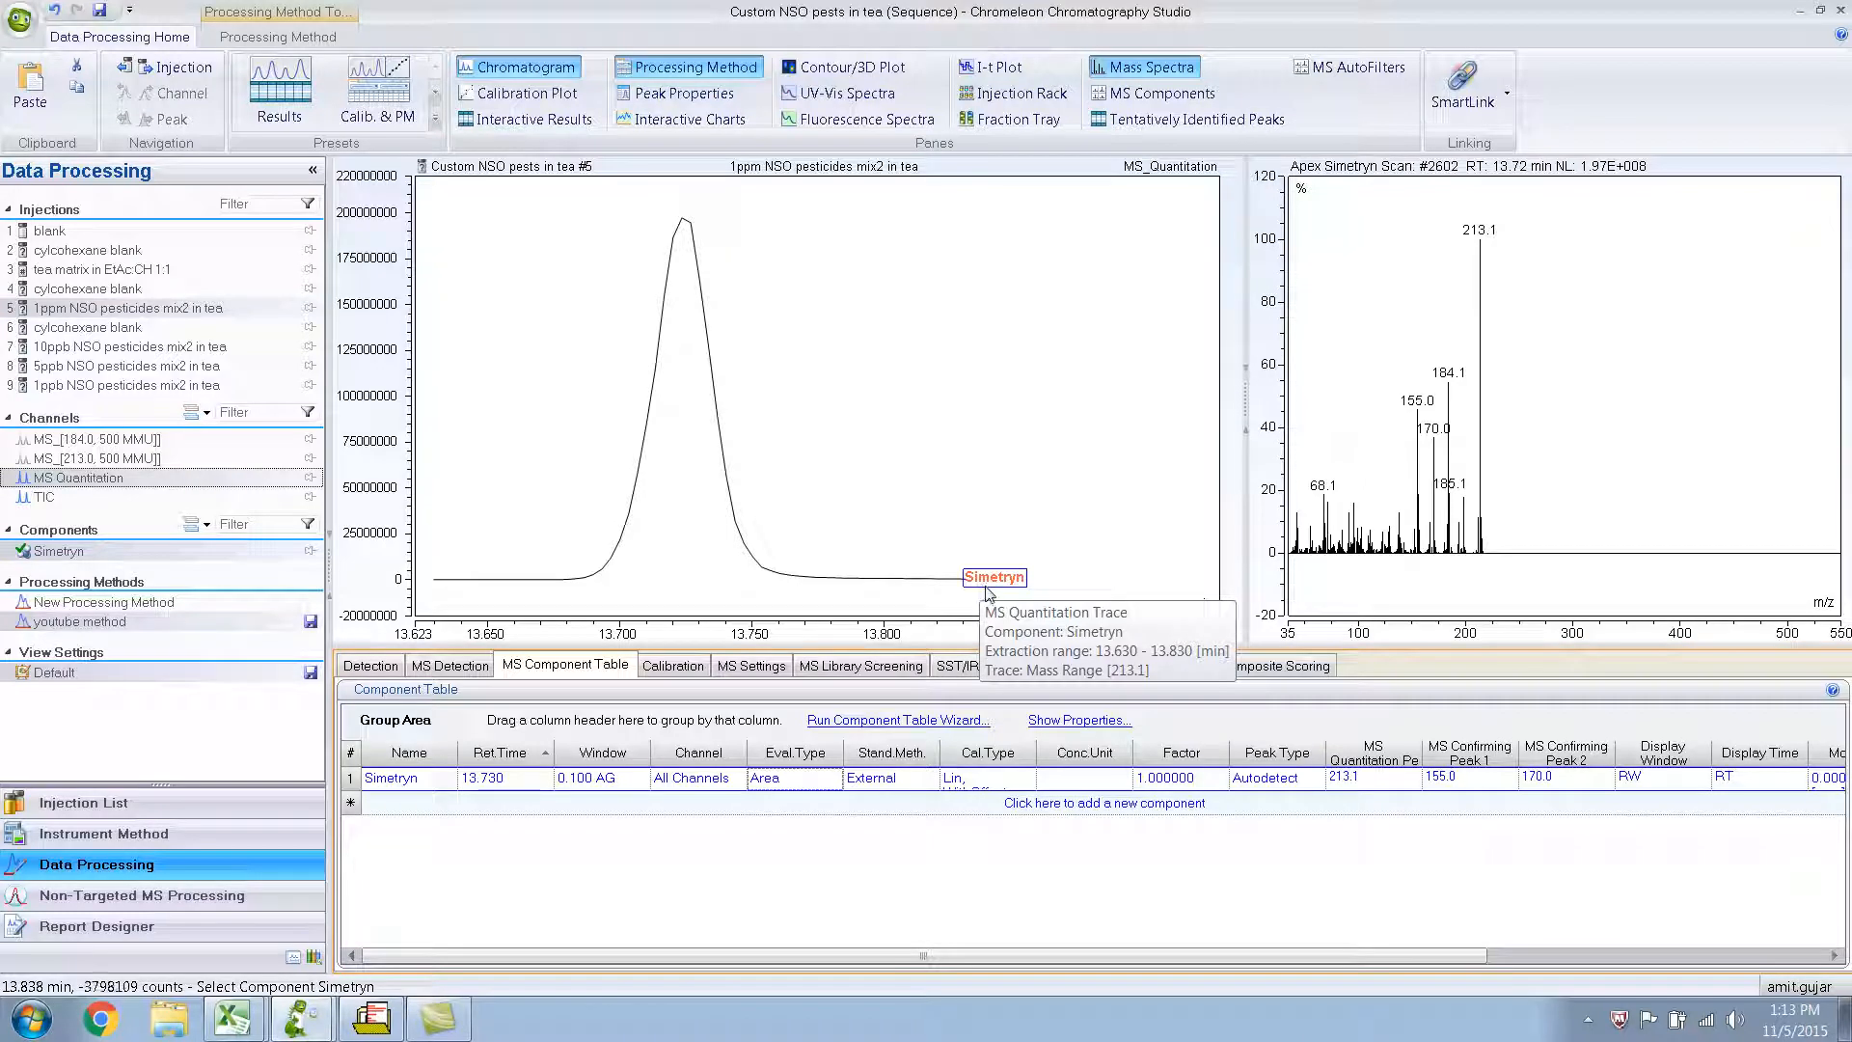
click(997, 593)
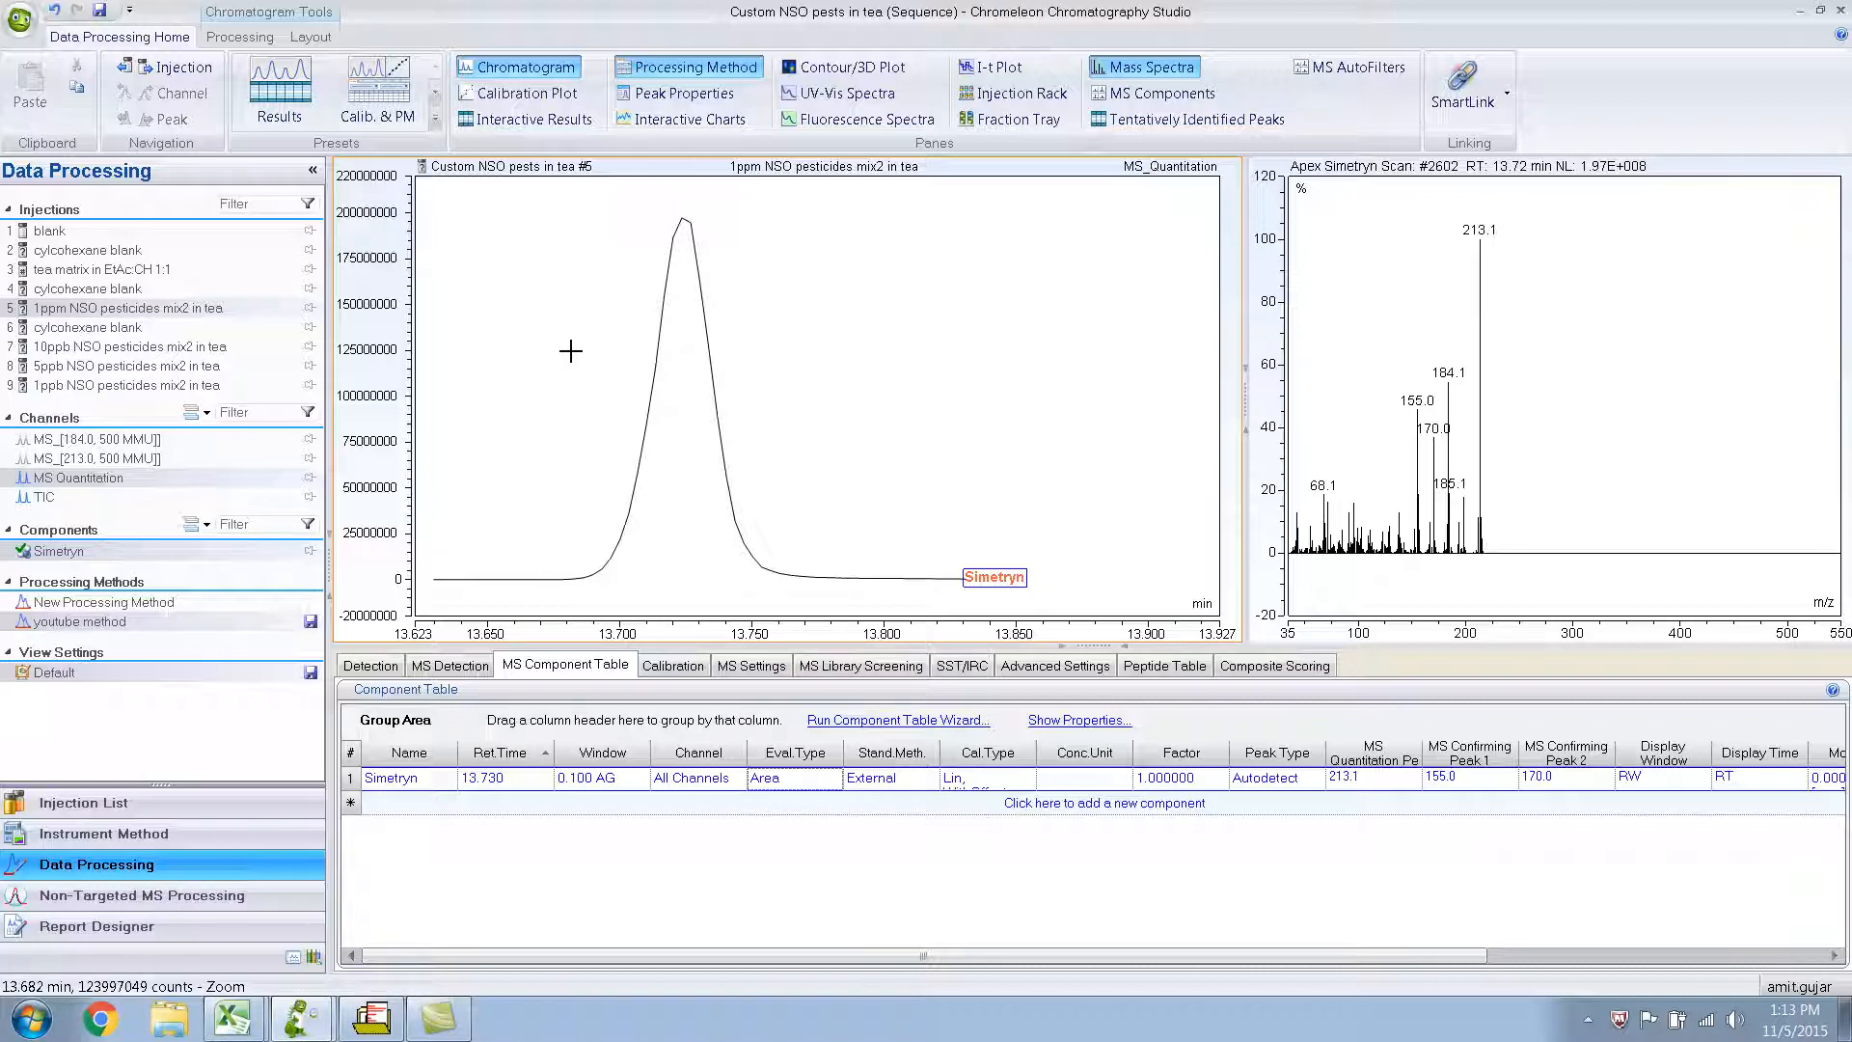
click(1122, 101)
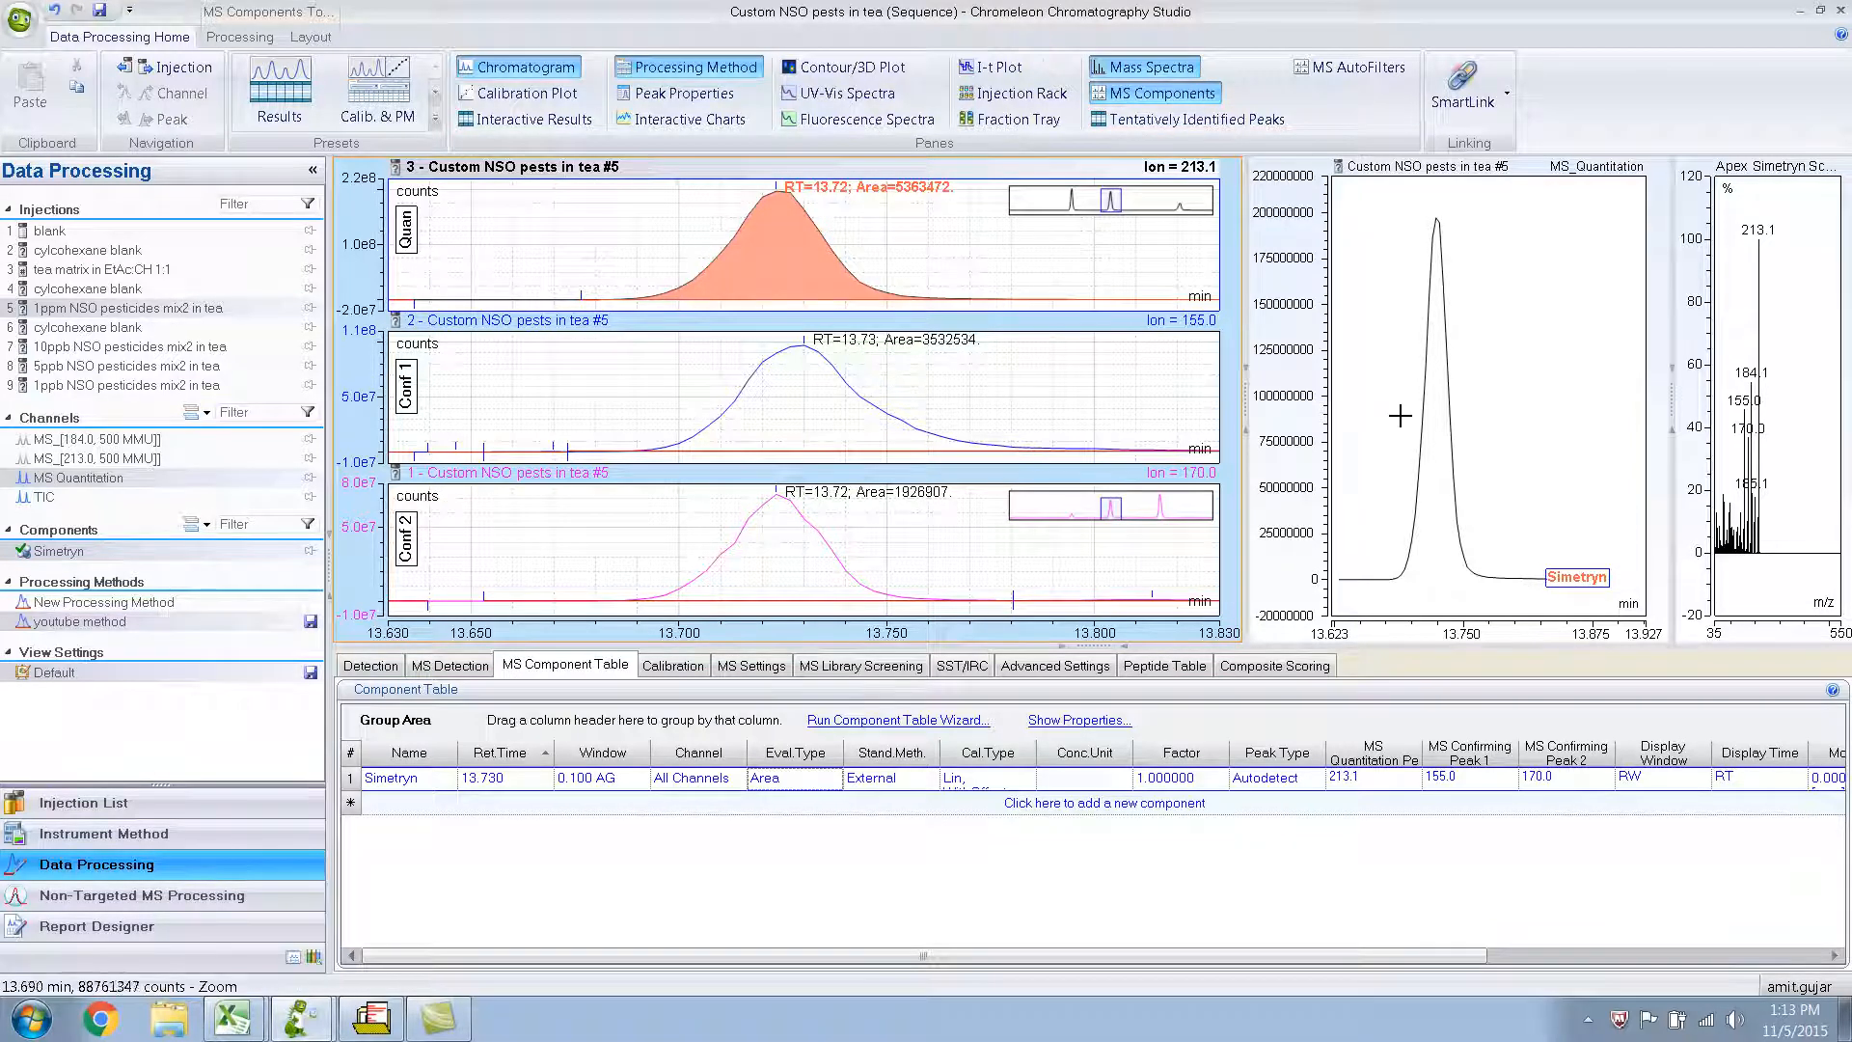
mouse_move(1429, 431)
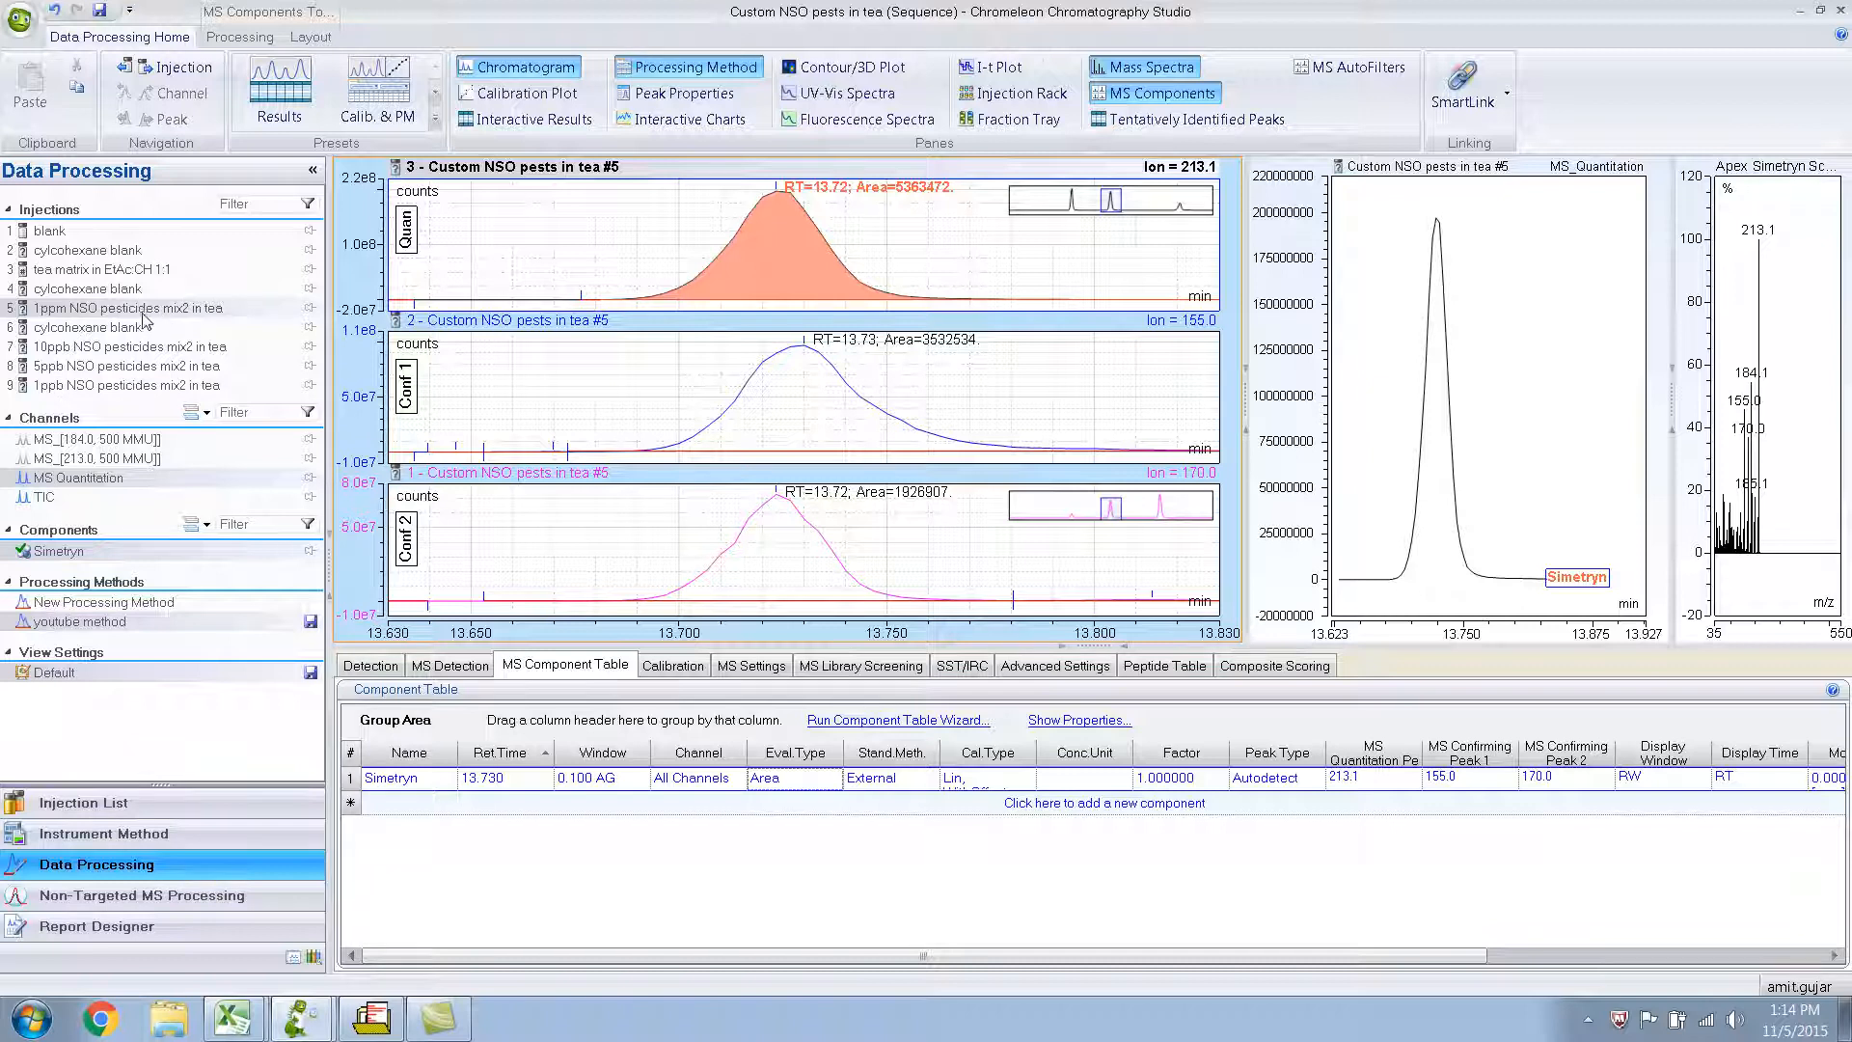
Review the Simetryn quantitation and confirming ion peaks in the 10ppb, 5ppb and 1ppb NSO pesticides injections.
click(105, 349)
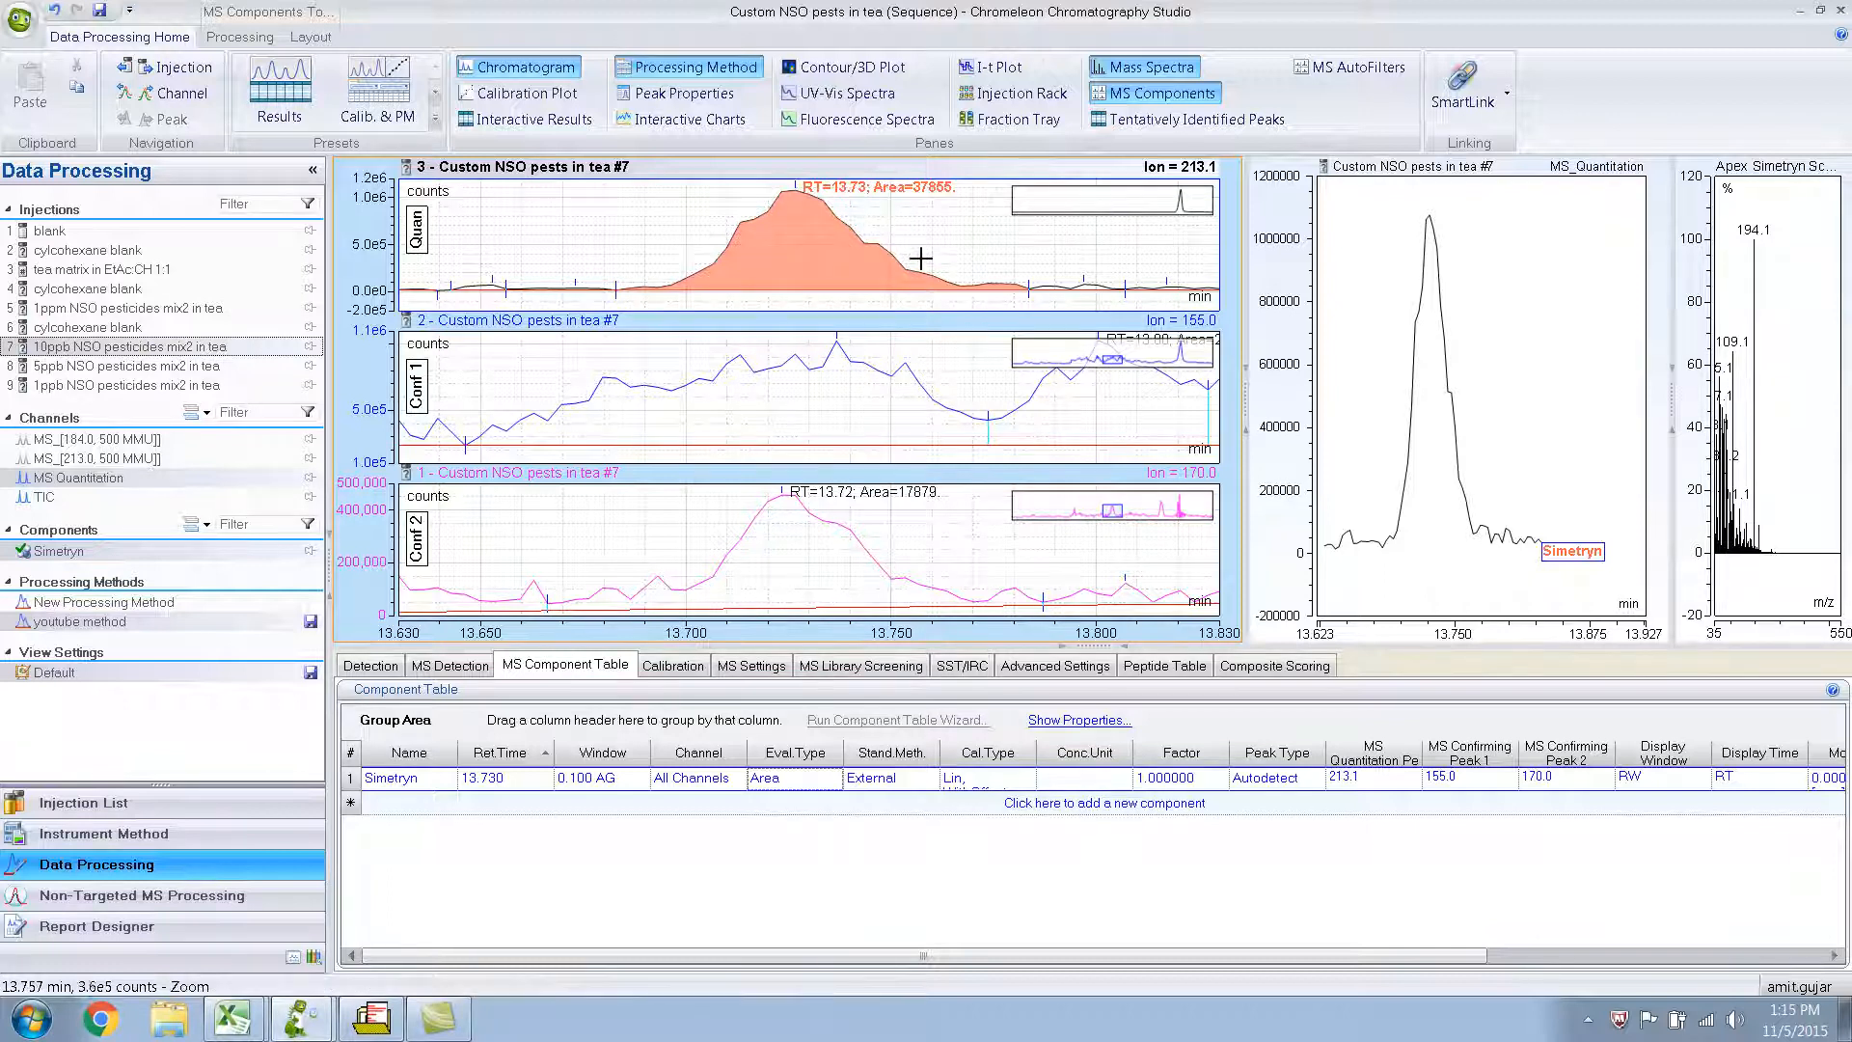
click(143, 366)
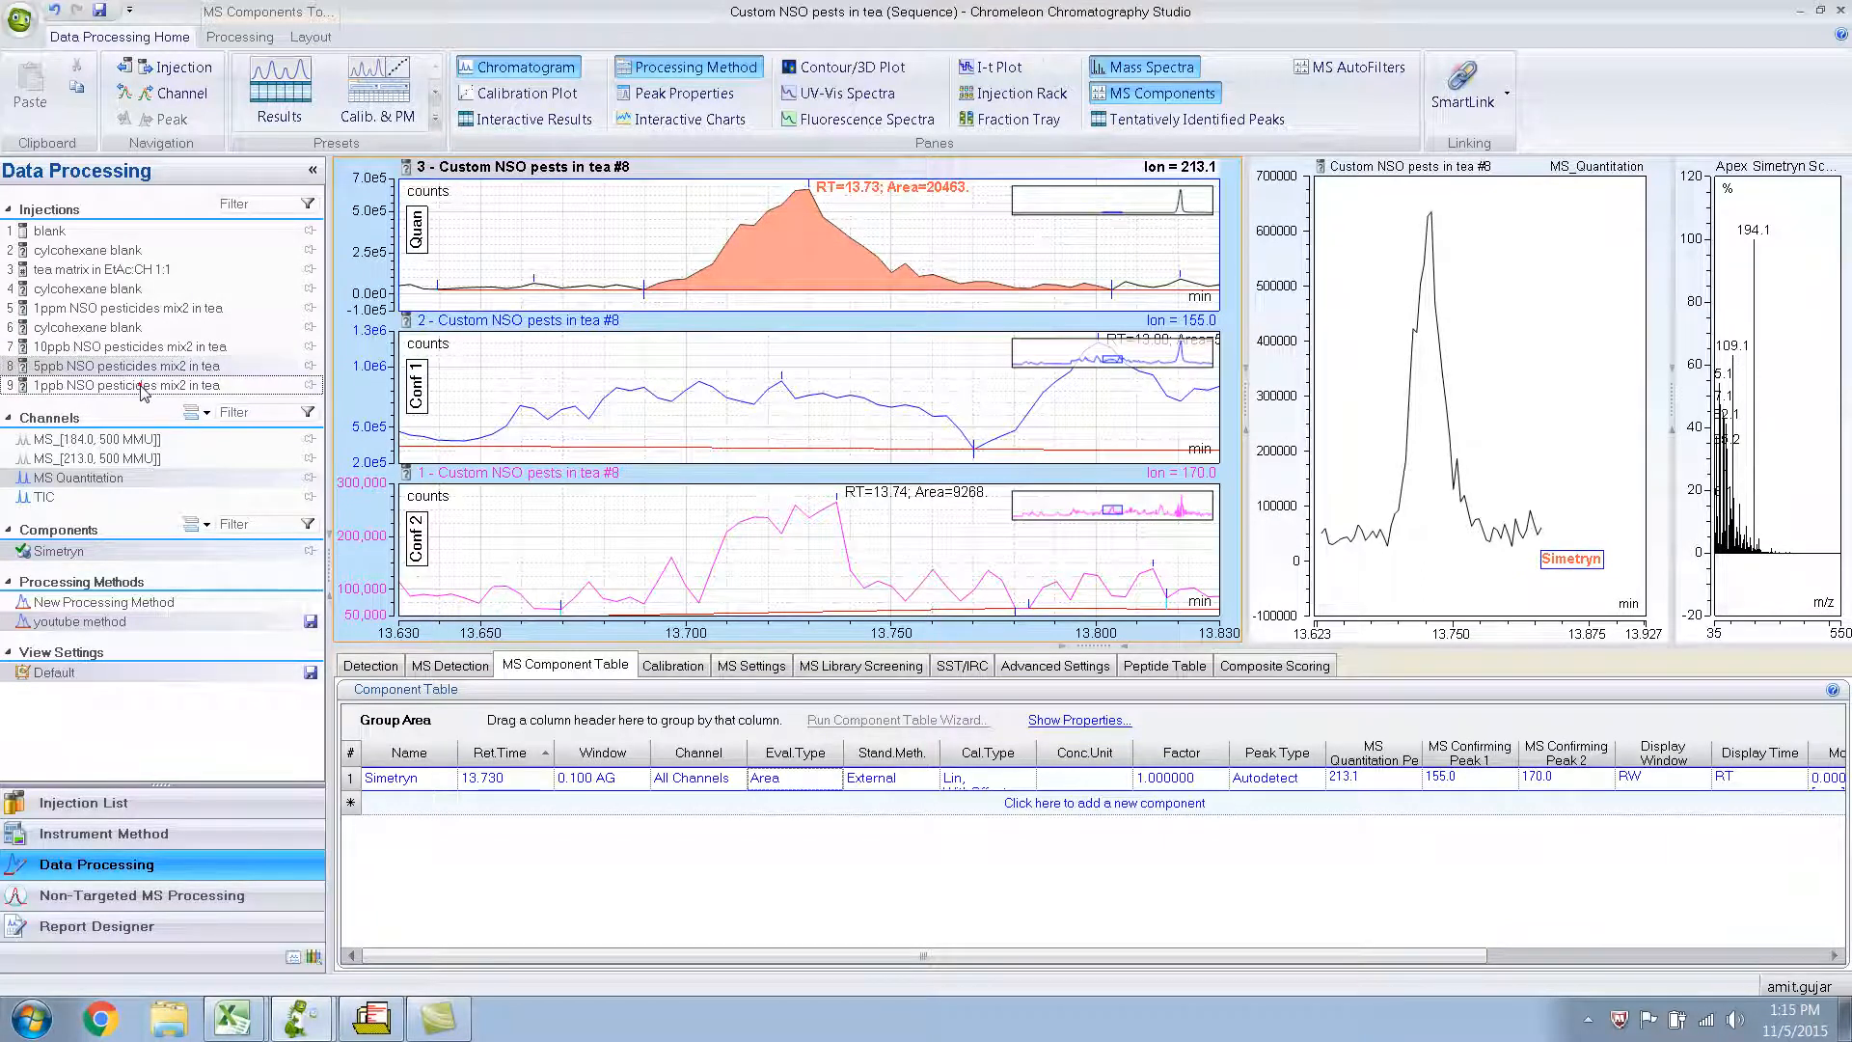
click(143, 386)
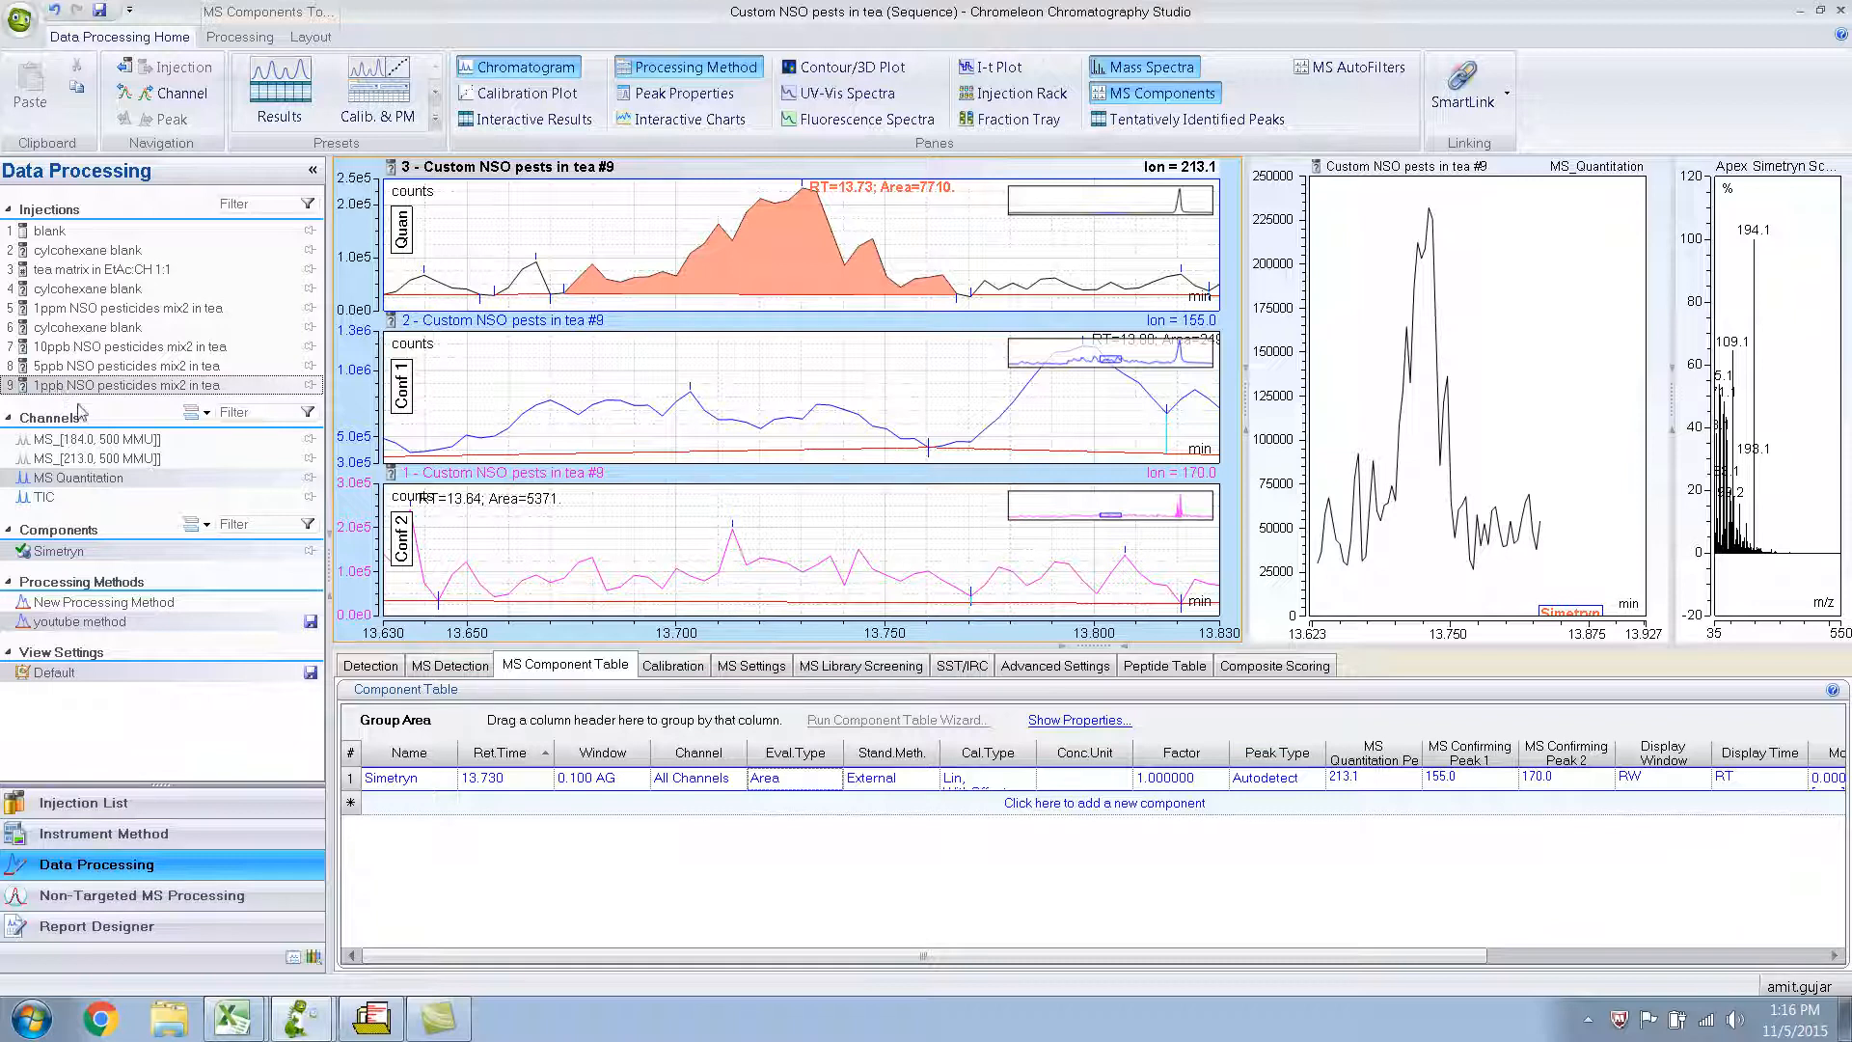
Switch to the Chromeleon Console and set the 1ppm NSO pesticides injection's type to Calibration Standard.
mouse_move(304, 1012)
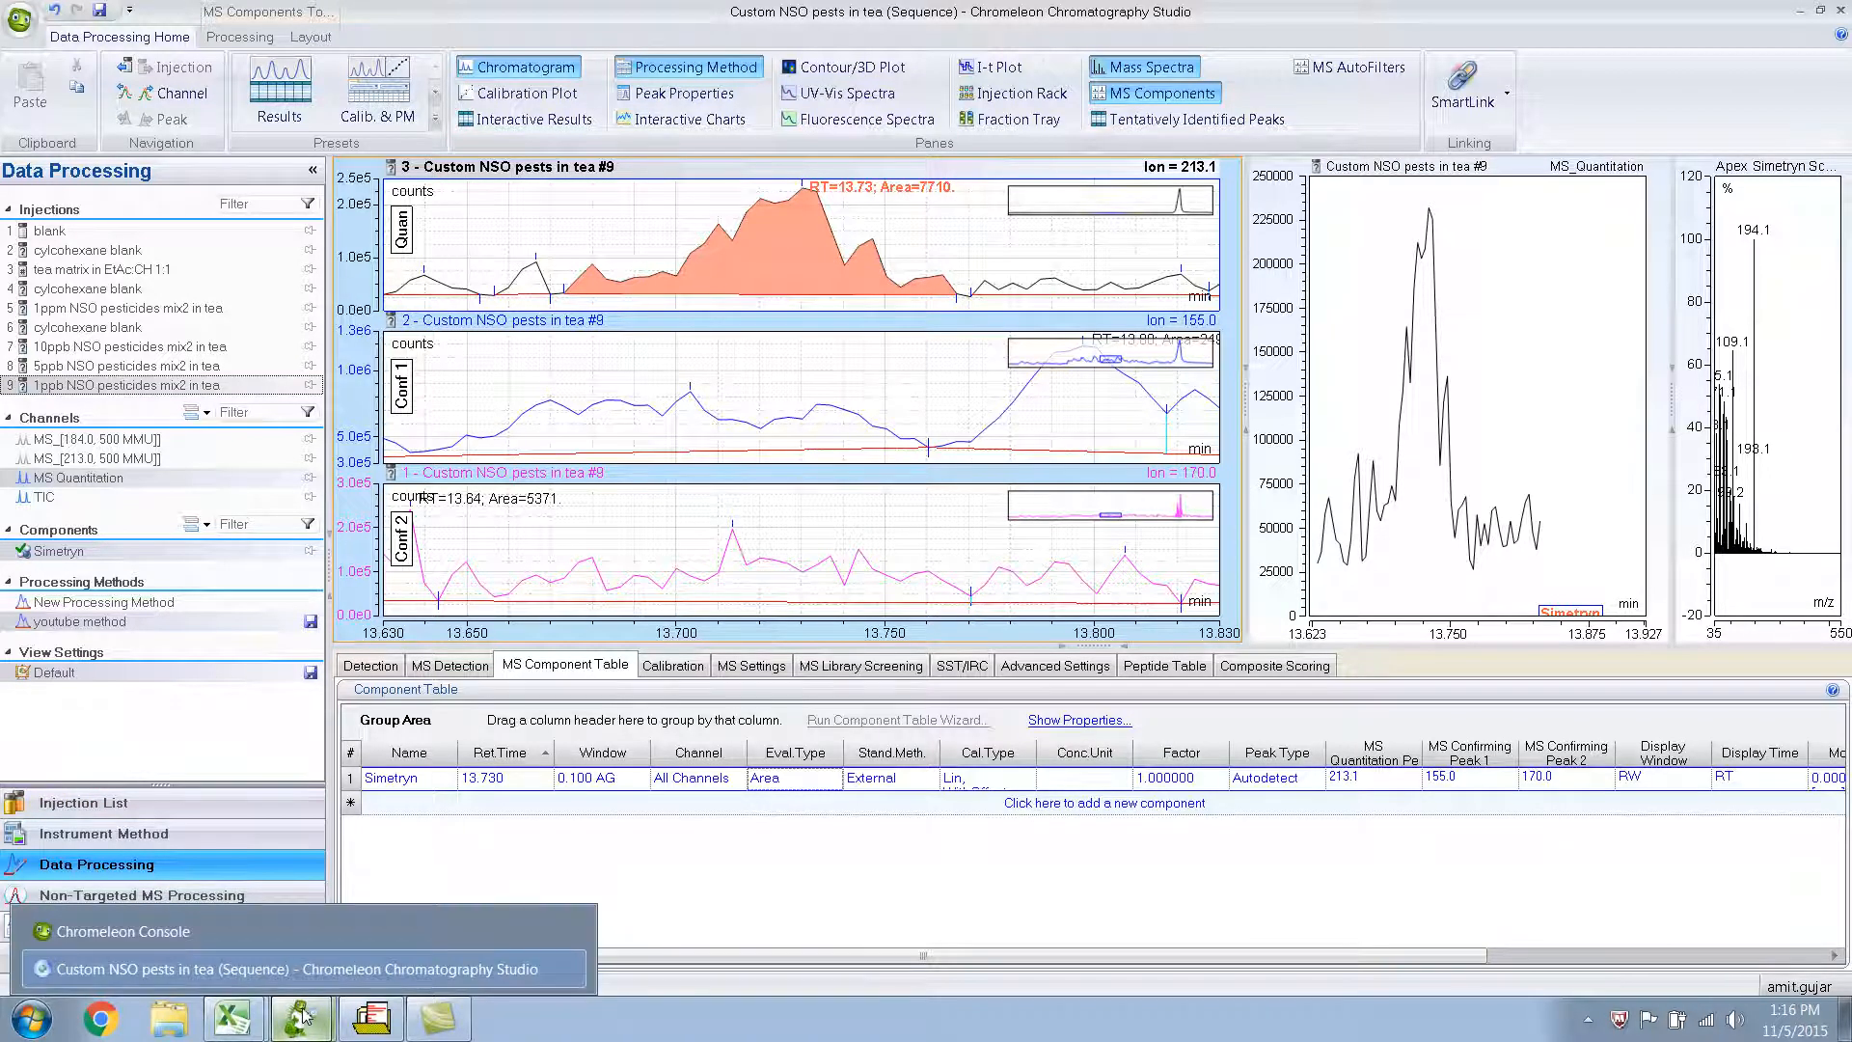
click(295, 932)
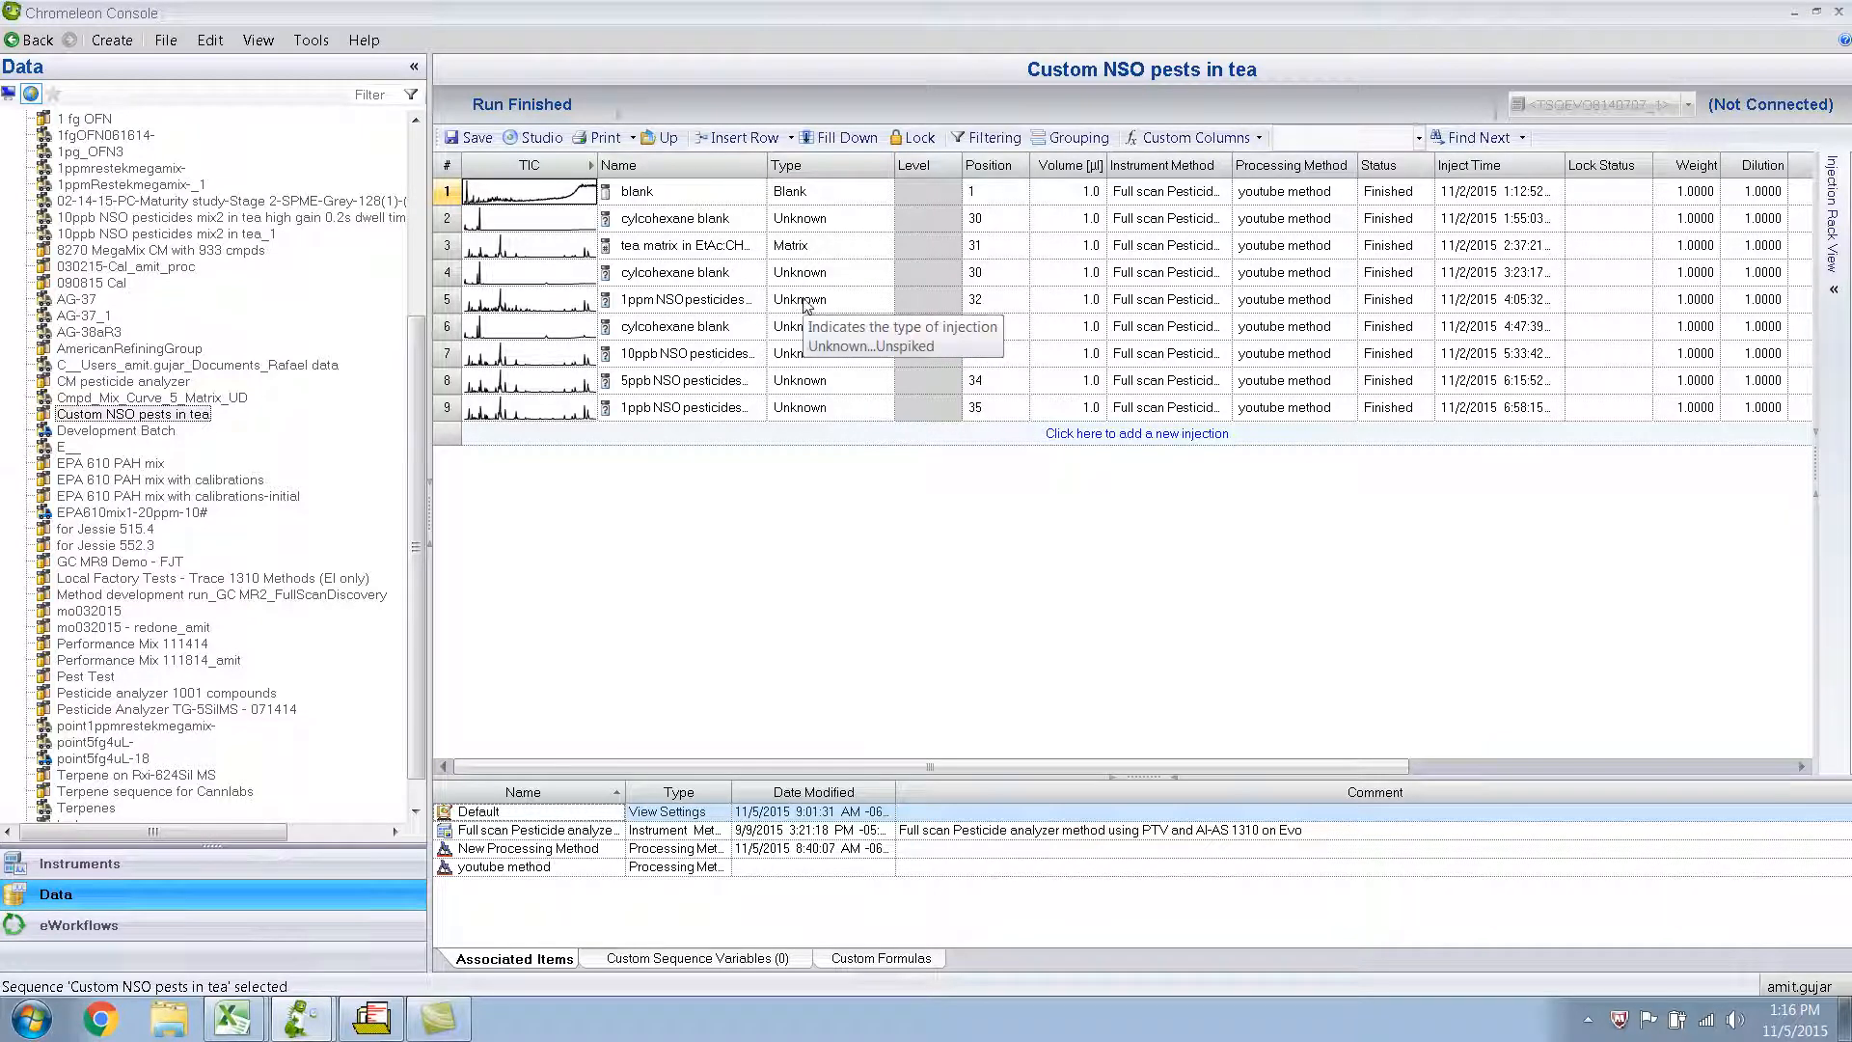
click(886, 302)
click(885, 300)
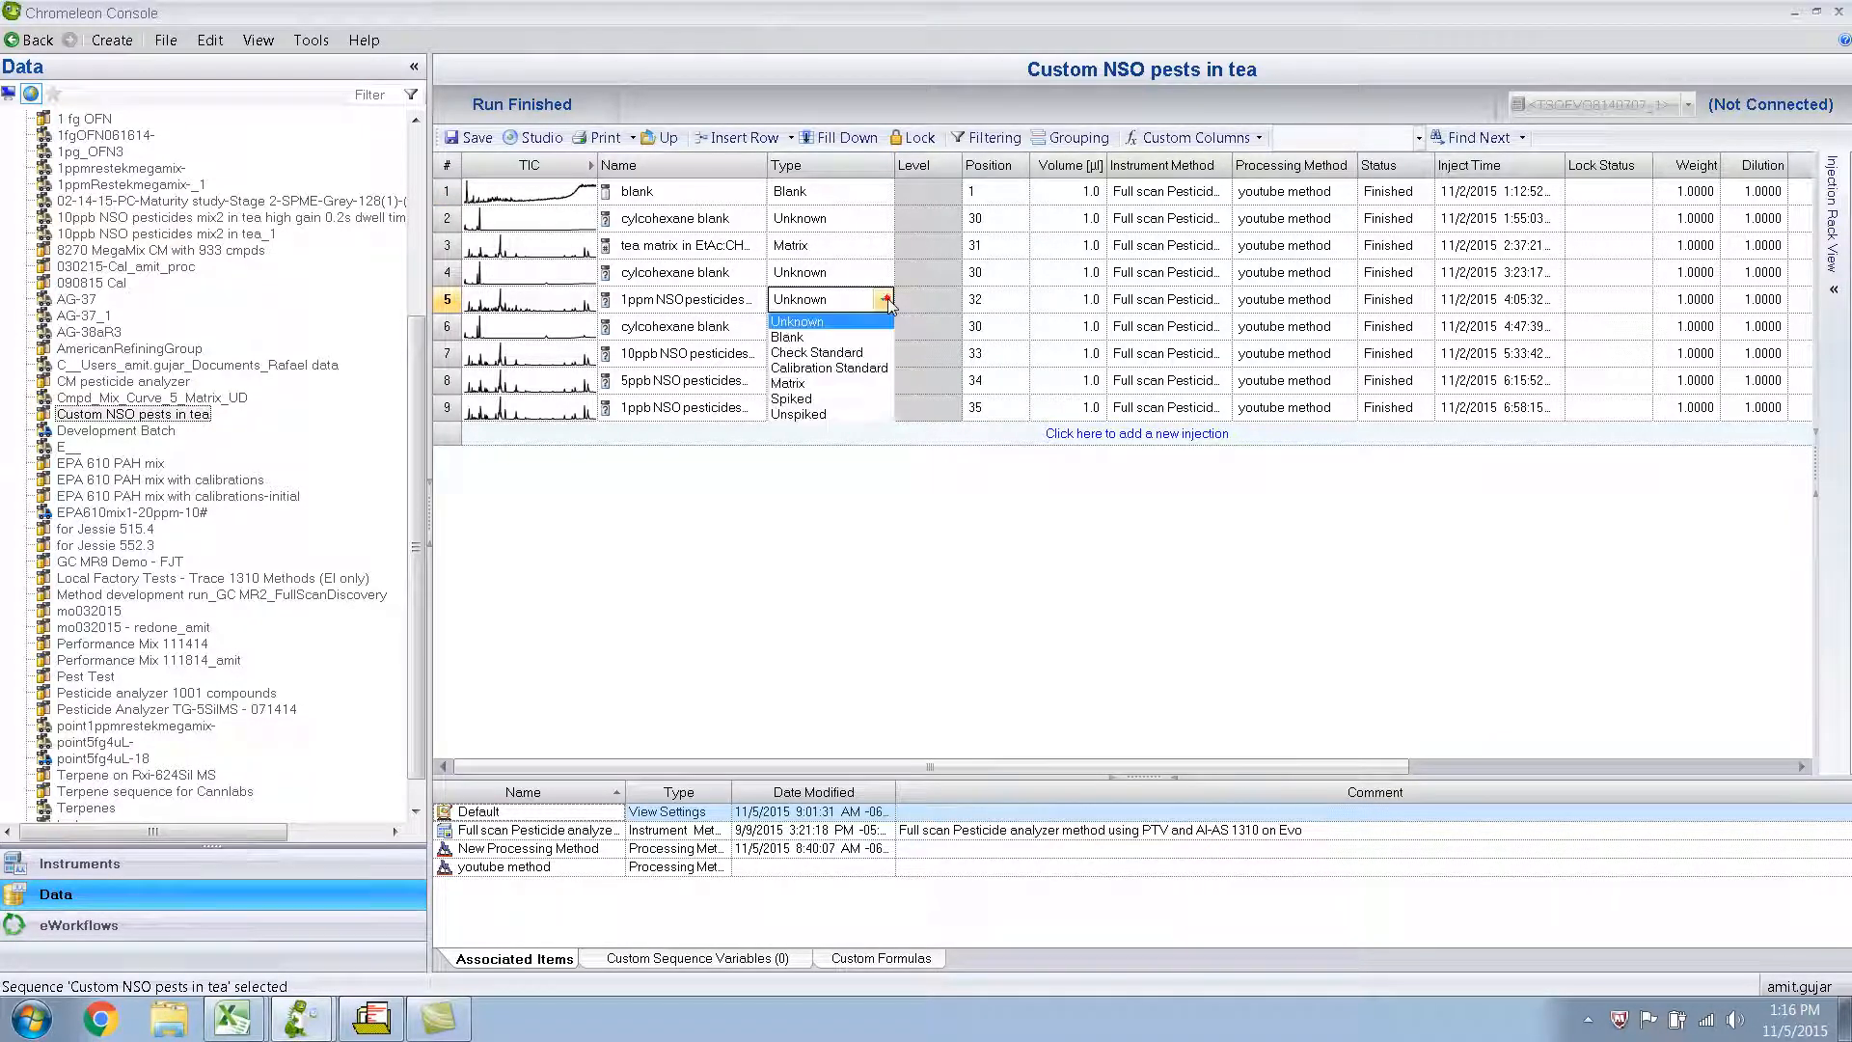
click(833, 370)
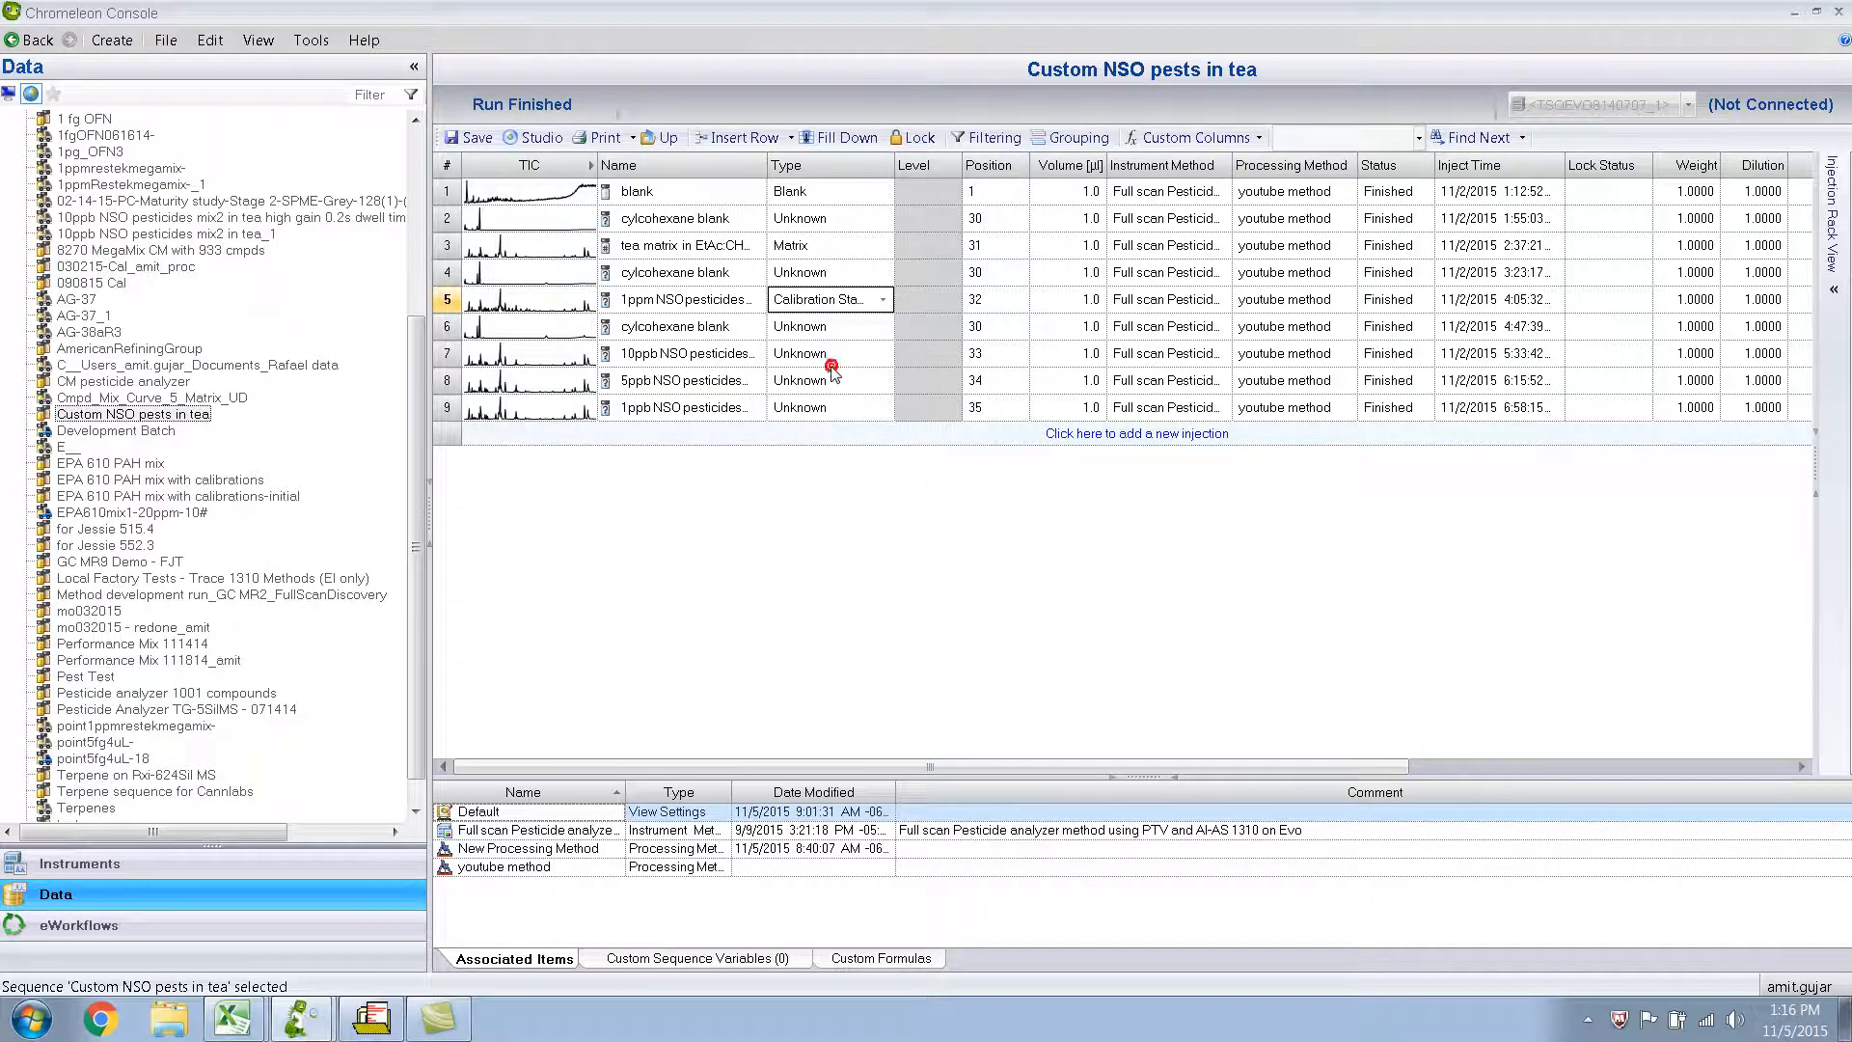
Set the 10ppb NSO pesticides injection's type to Calibration Standard and fill it down to the 5ppb and 1ppb injections.
click(882, 357)
click(881, 356)
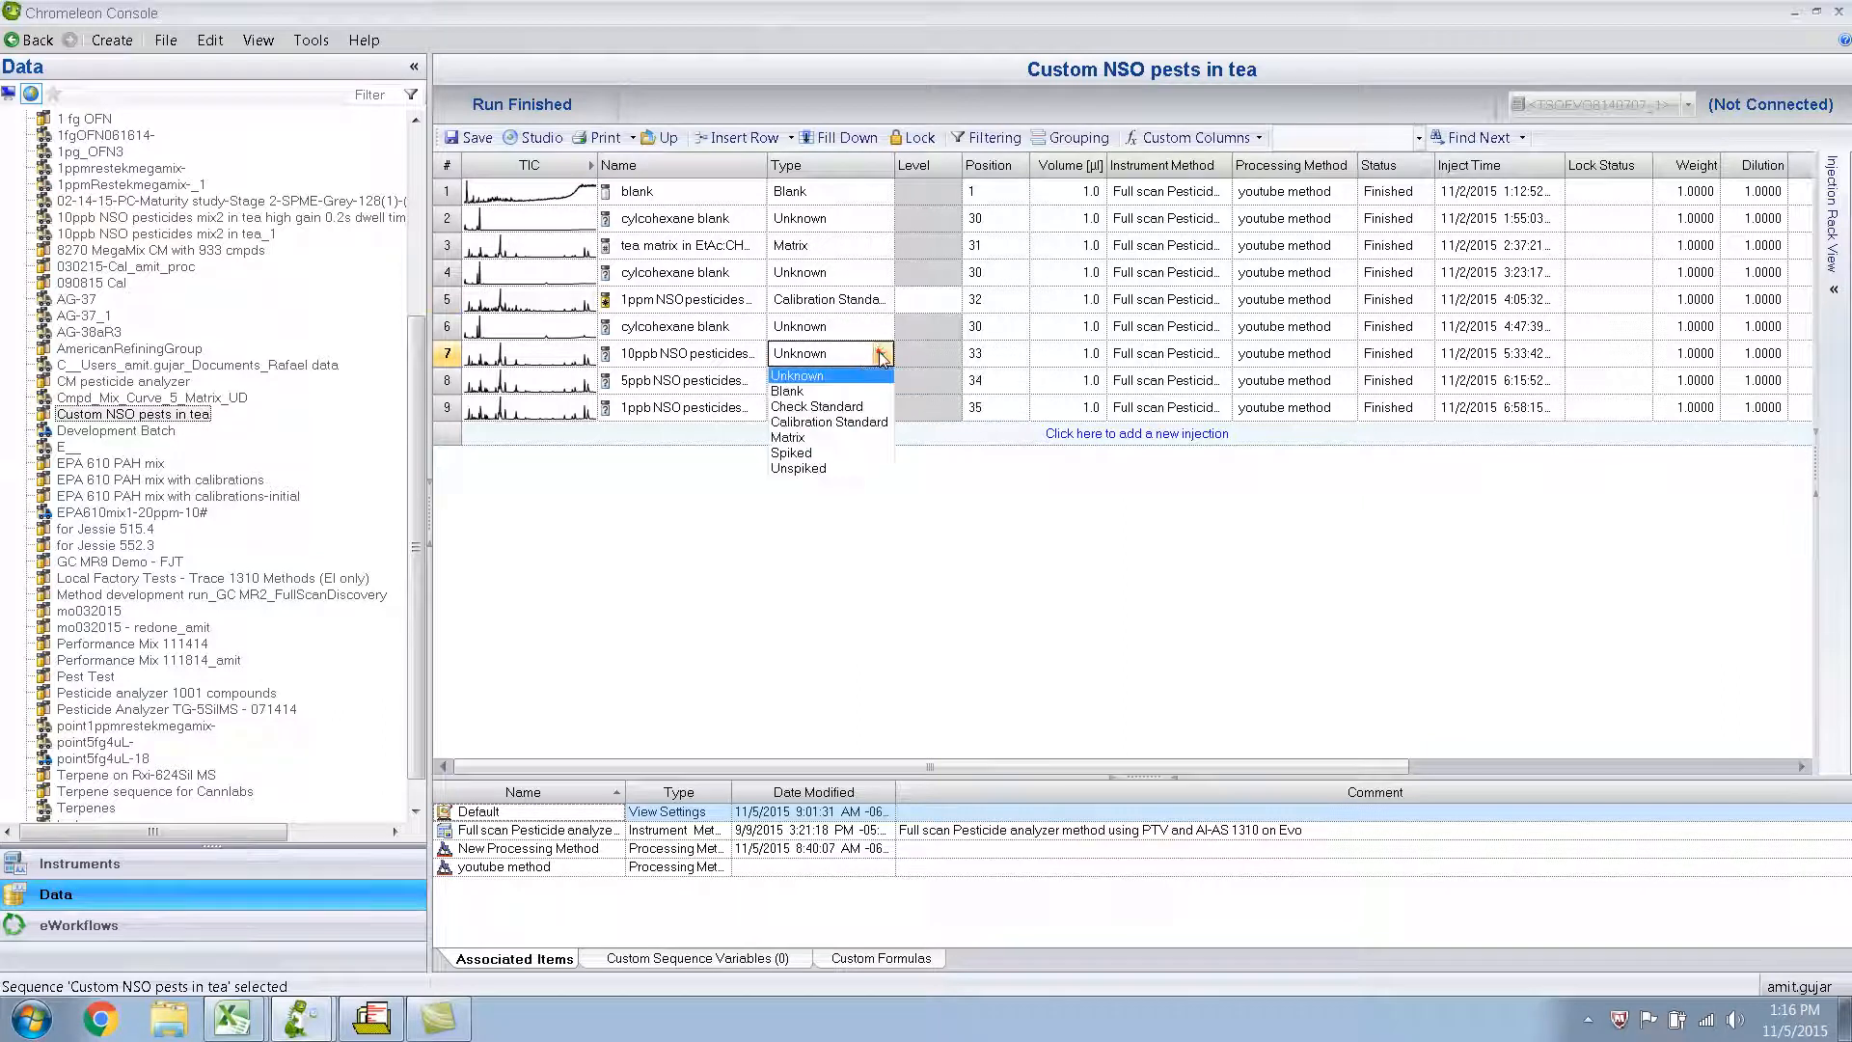
click(822, 424)
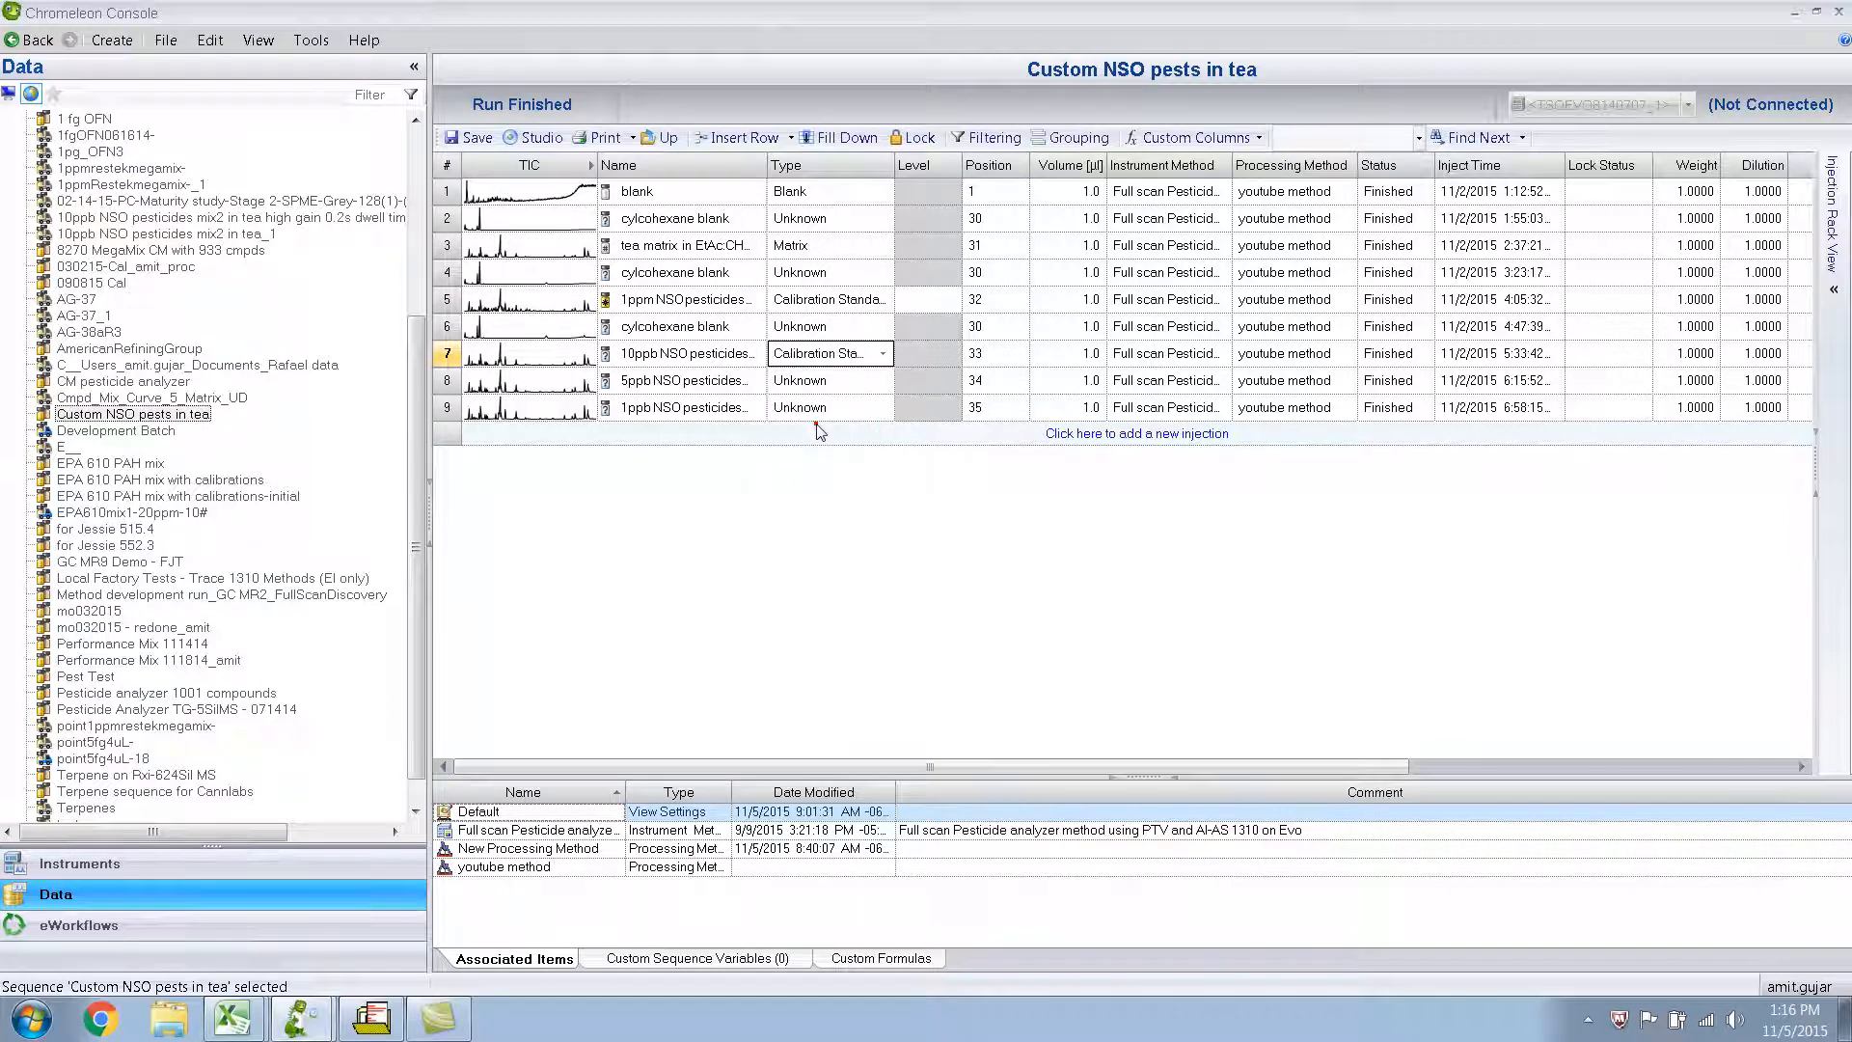
right_click(852, 357)
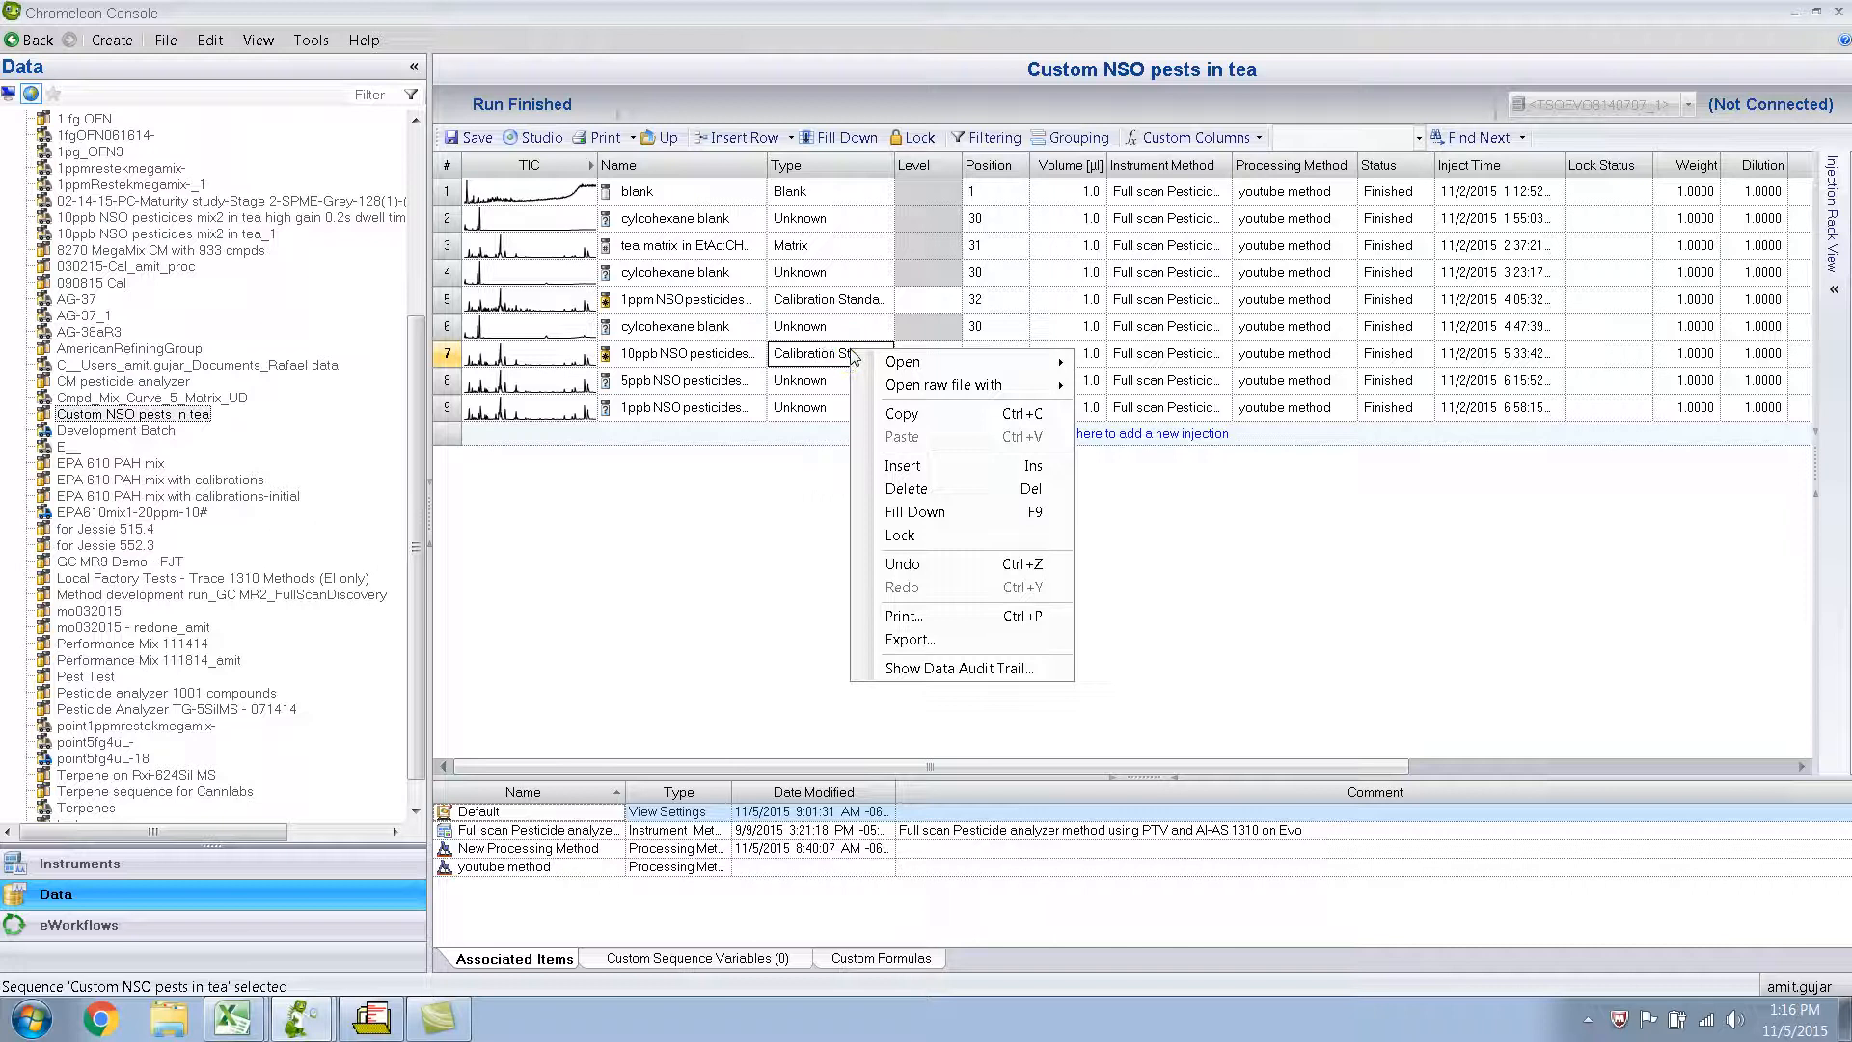
click(946, 514)
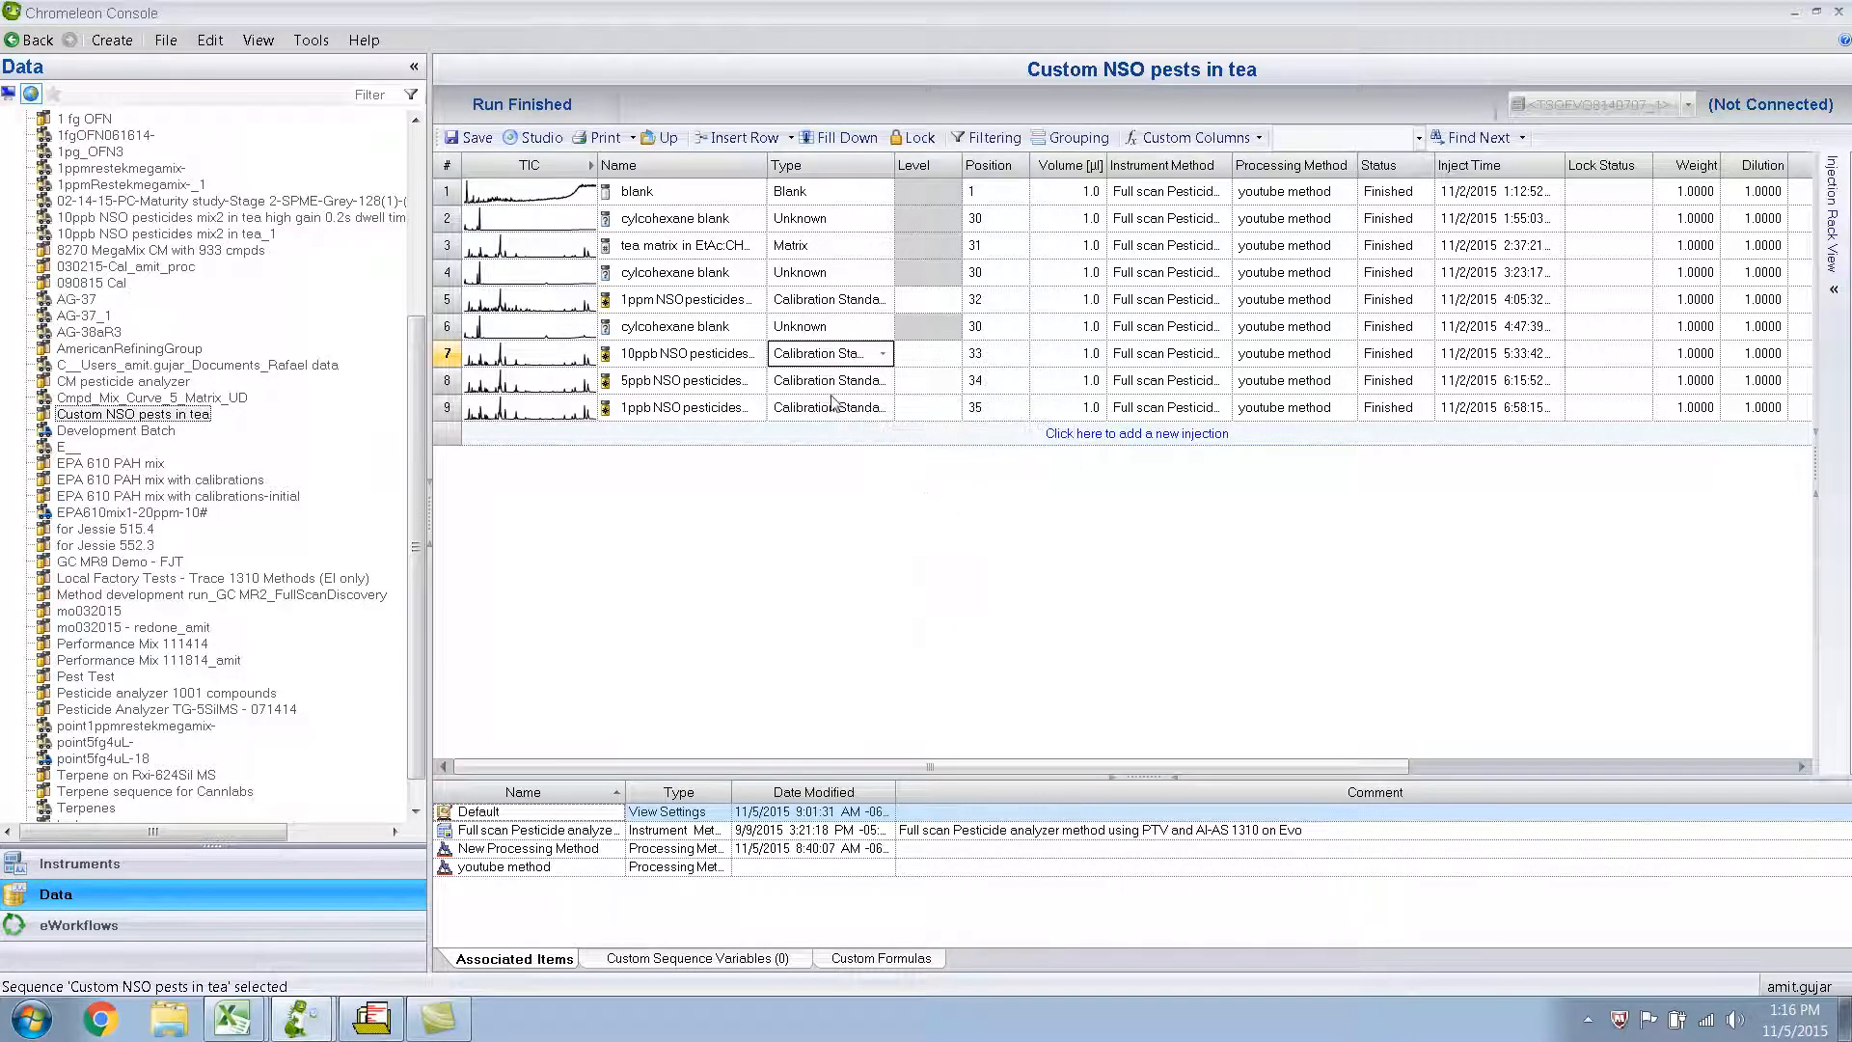
Create calibration level 1 for the 1ppm injection and level 2 for the 10ppb injection.
click(951, 303)
click(951, 299)
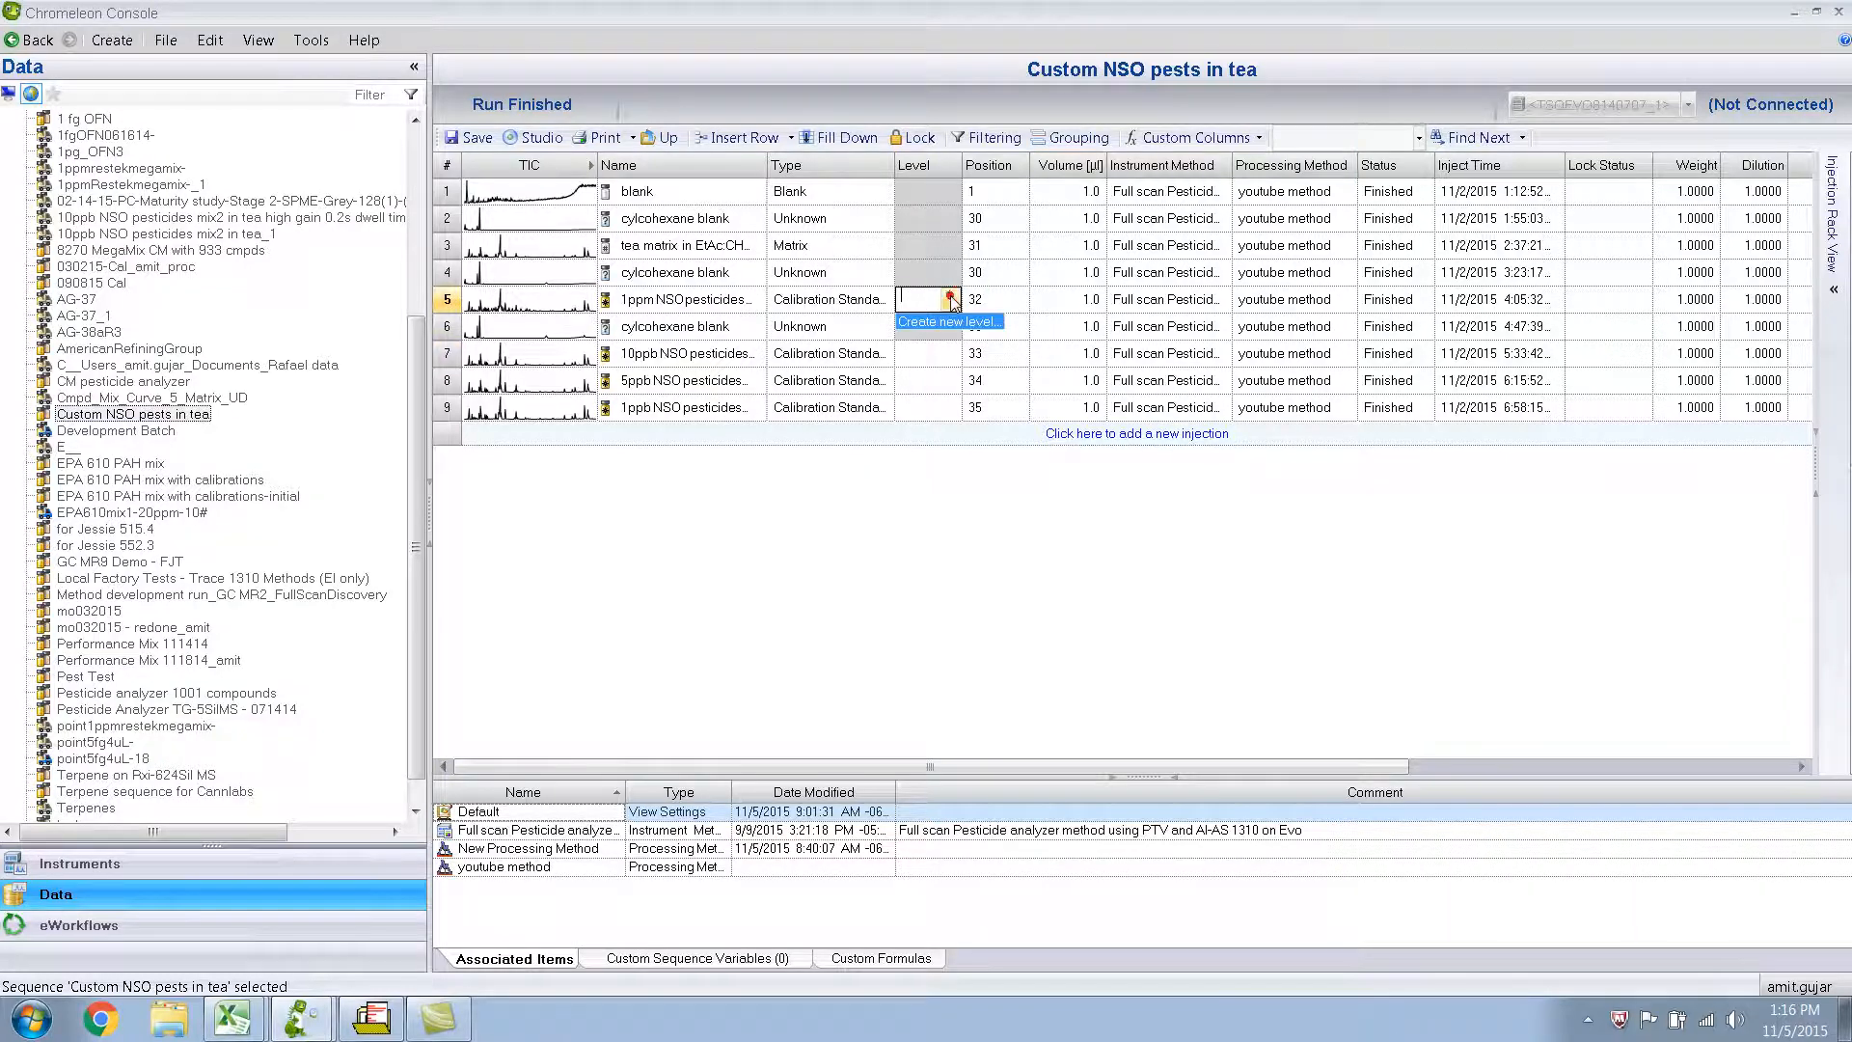
click(936, 323)
text(1)
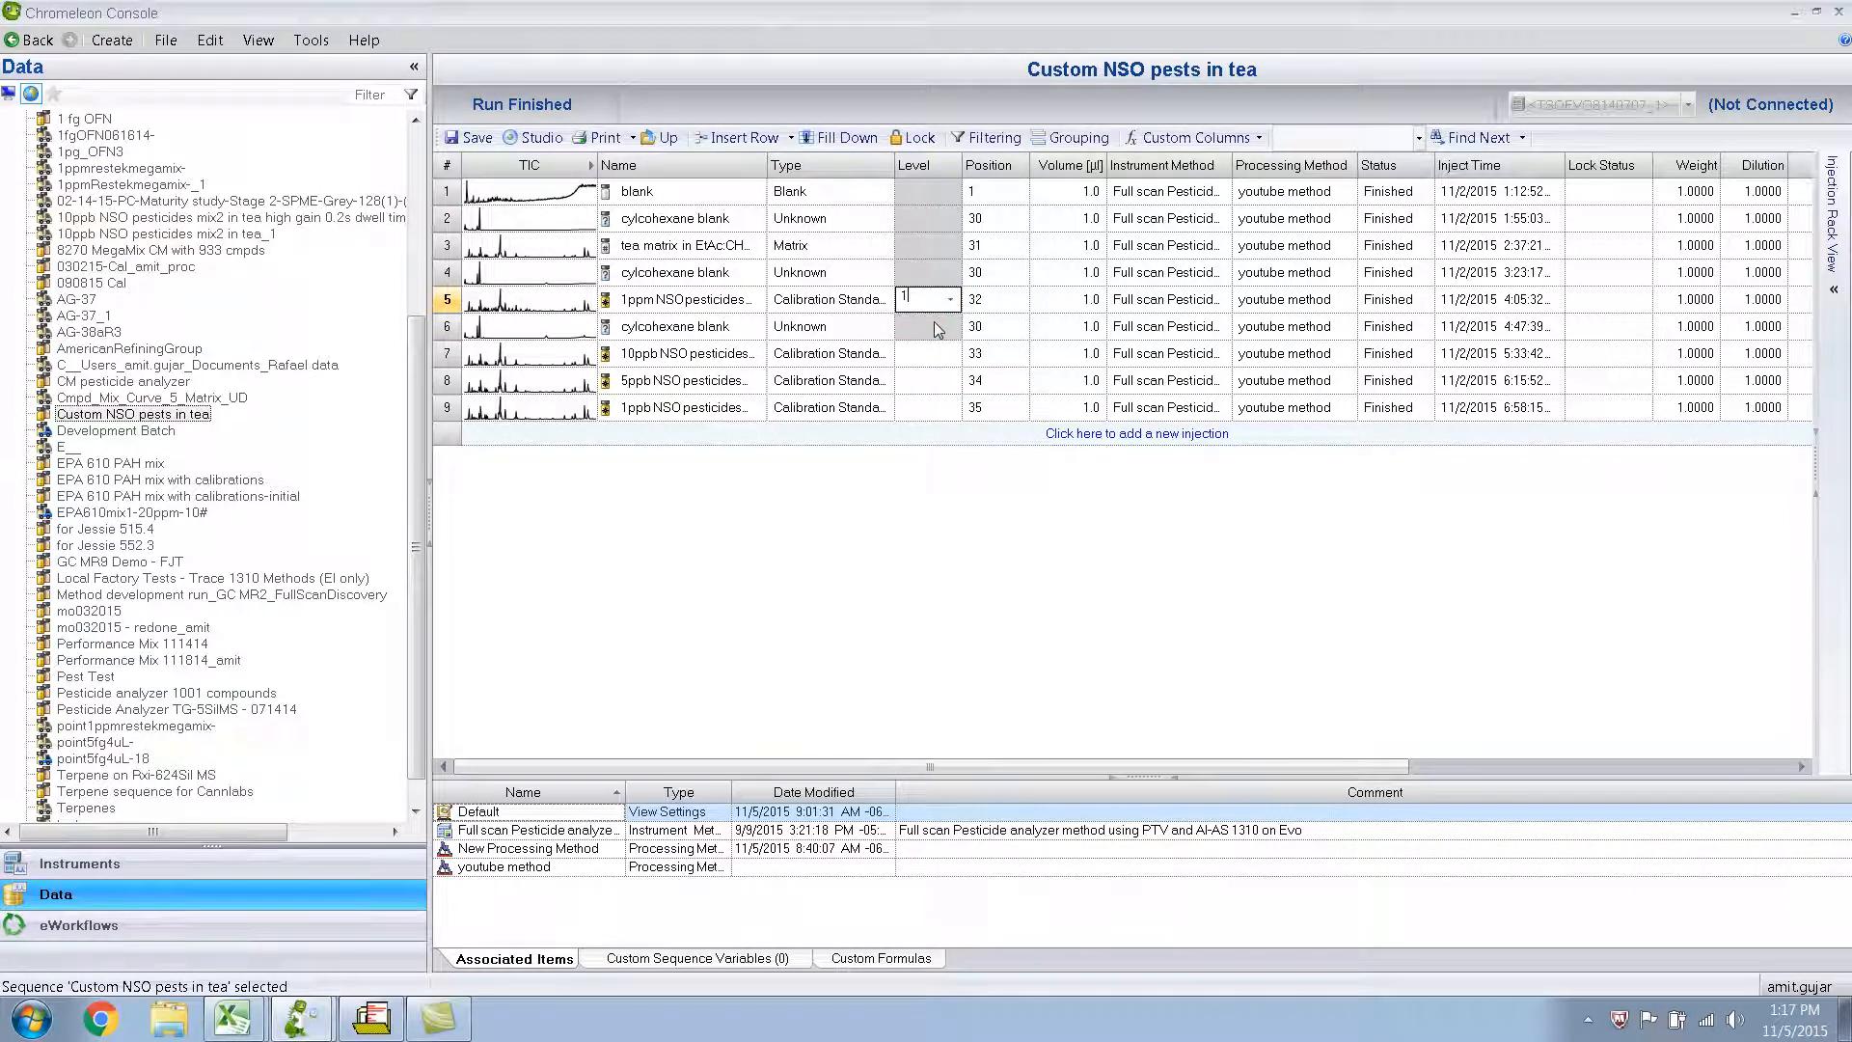
click(943, 351)
click(950, 353)
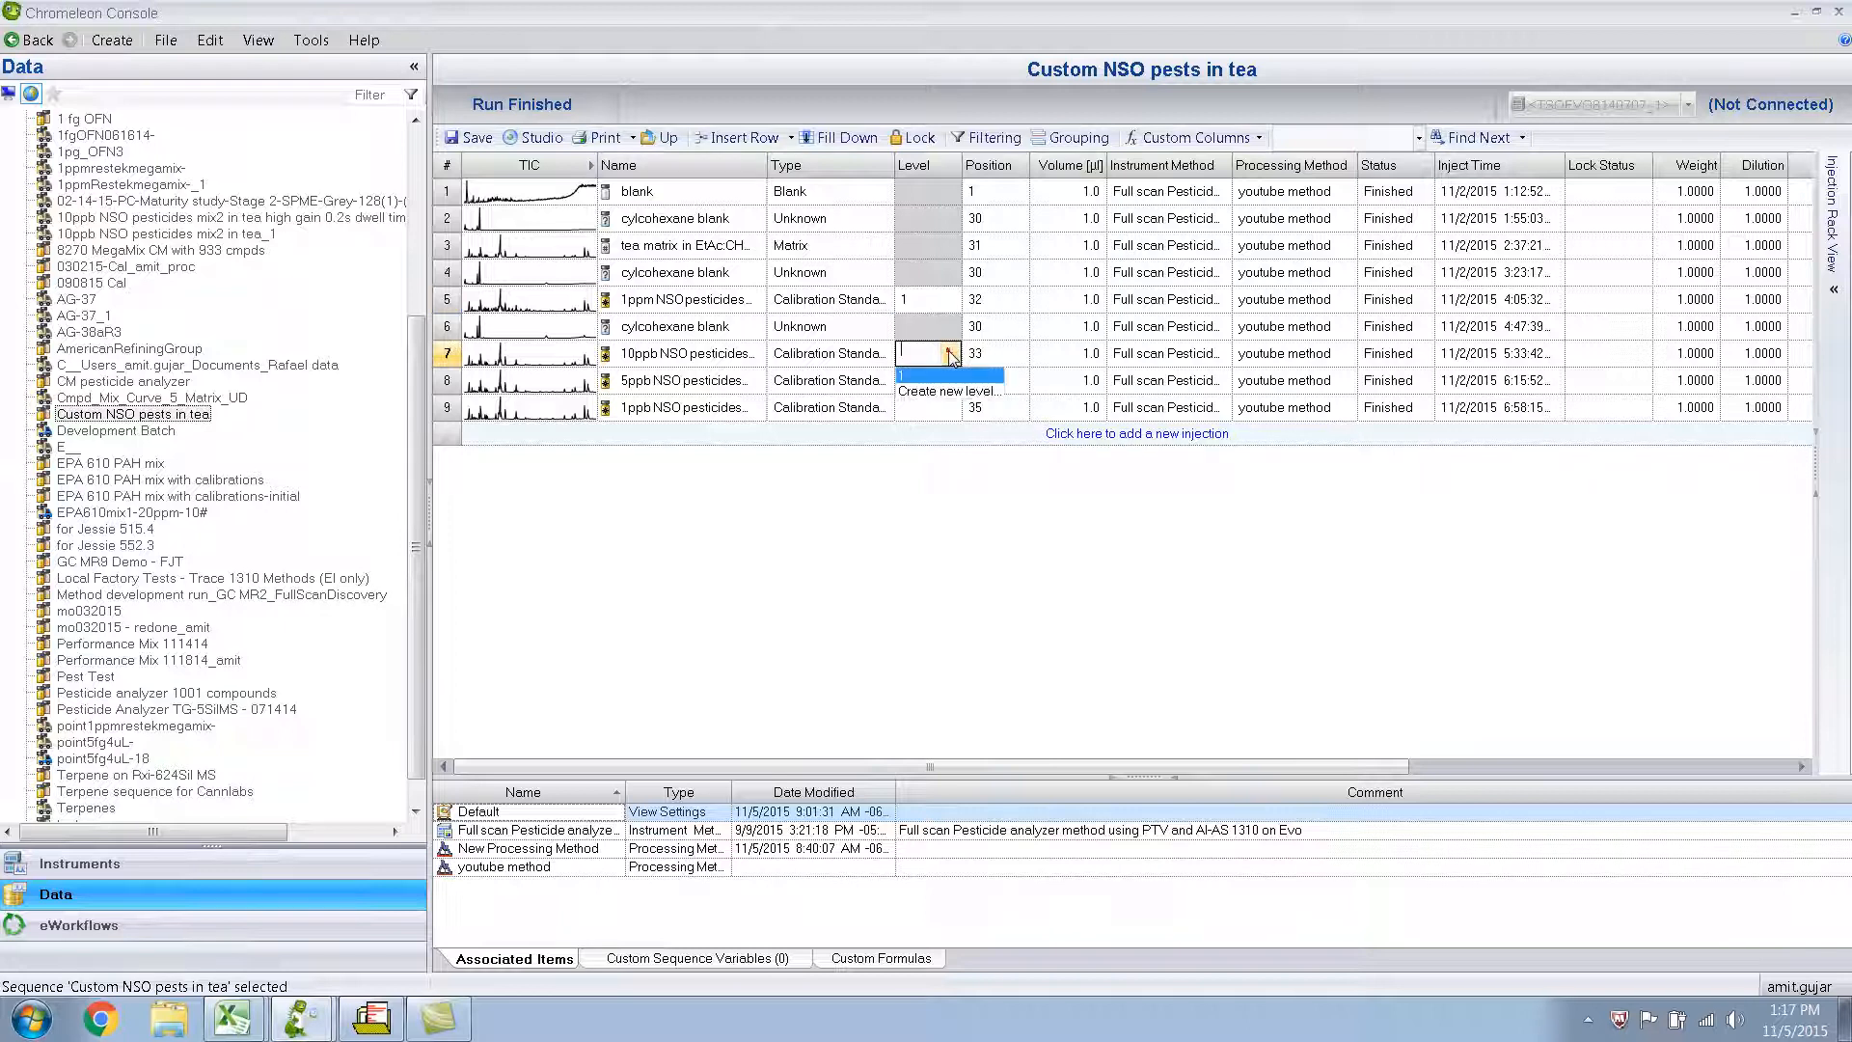
click(943, 391)
Create calibration level 3 for the 5ppb injection and level 4 for the 1ppb injection, and save the sequence.
click(946, 380)
click(951, 379)
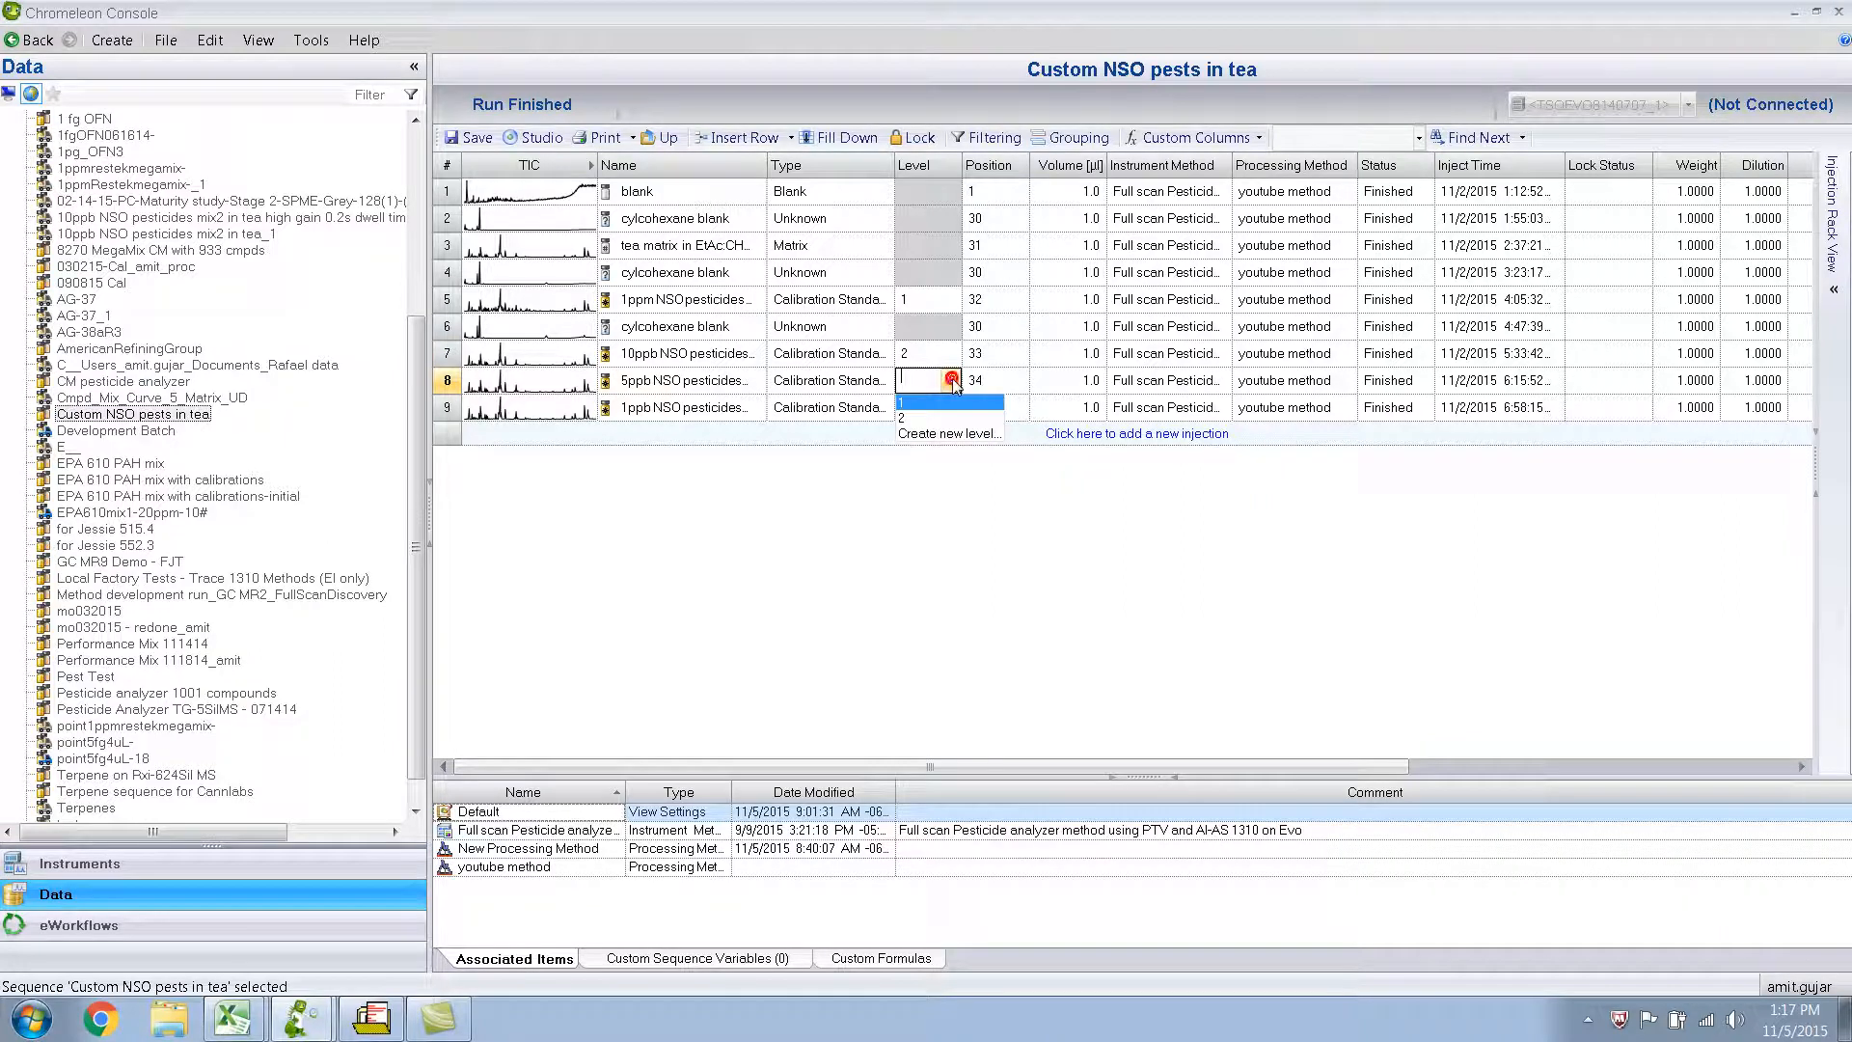
click(947, 433)
click(955, 406)
click(951, 406)
click(911, 475)
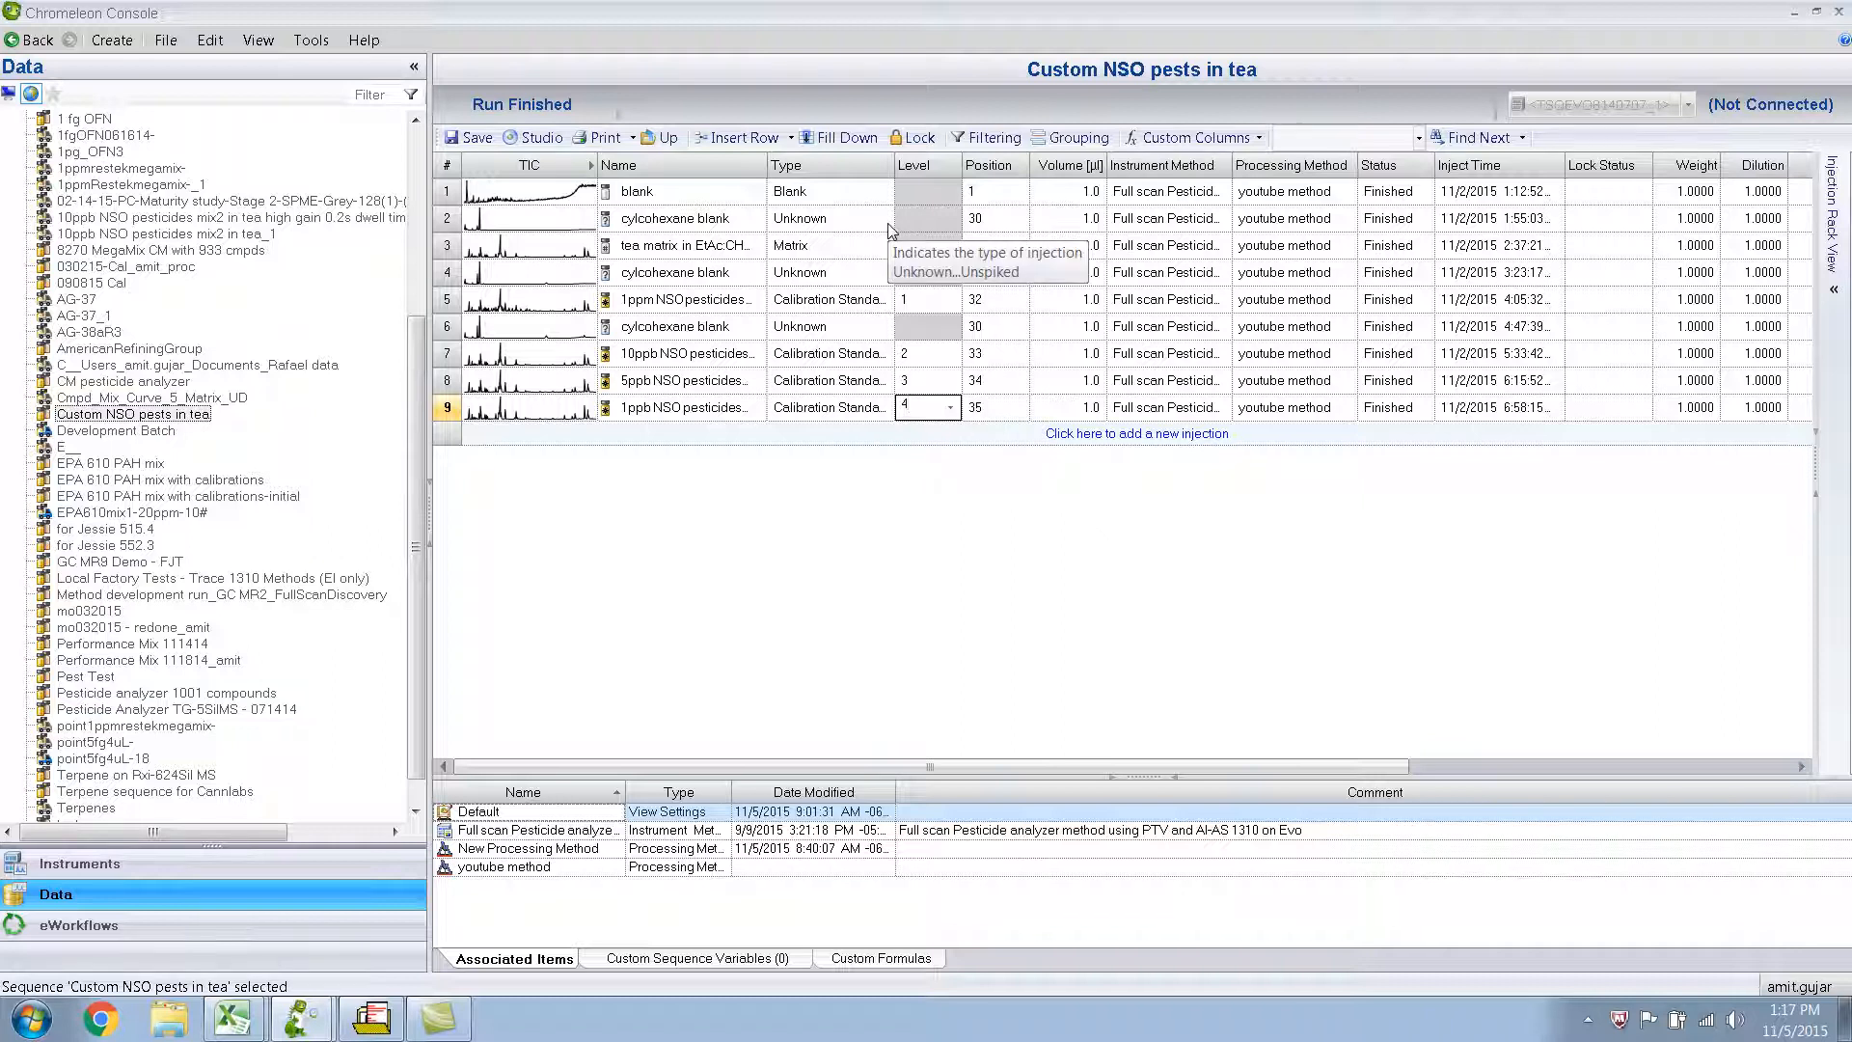
click(479, 140)
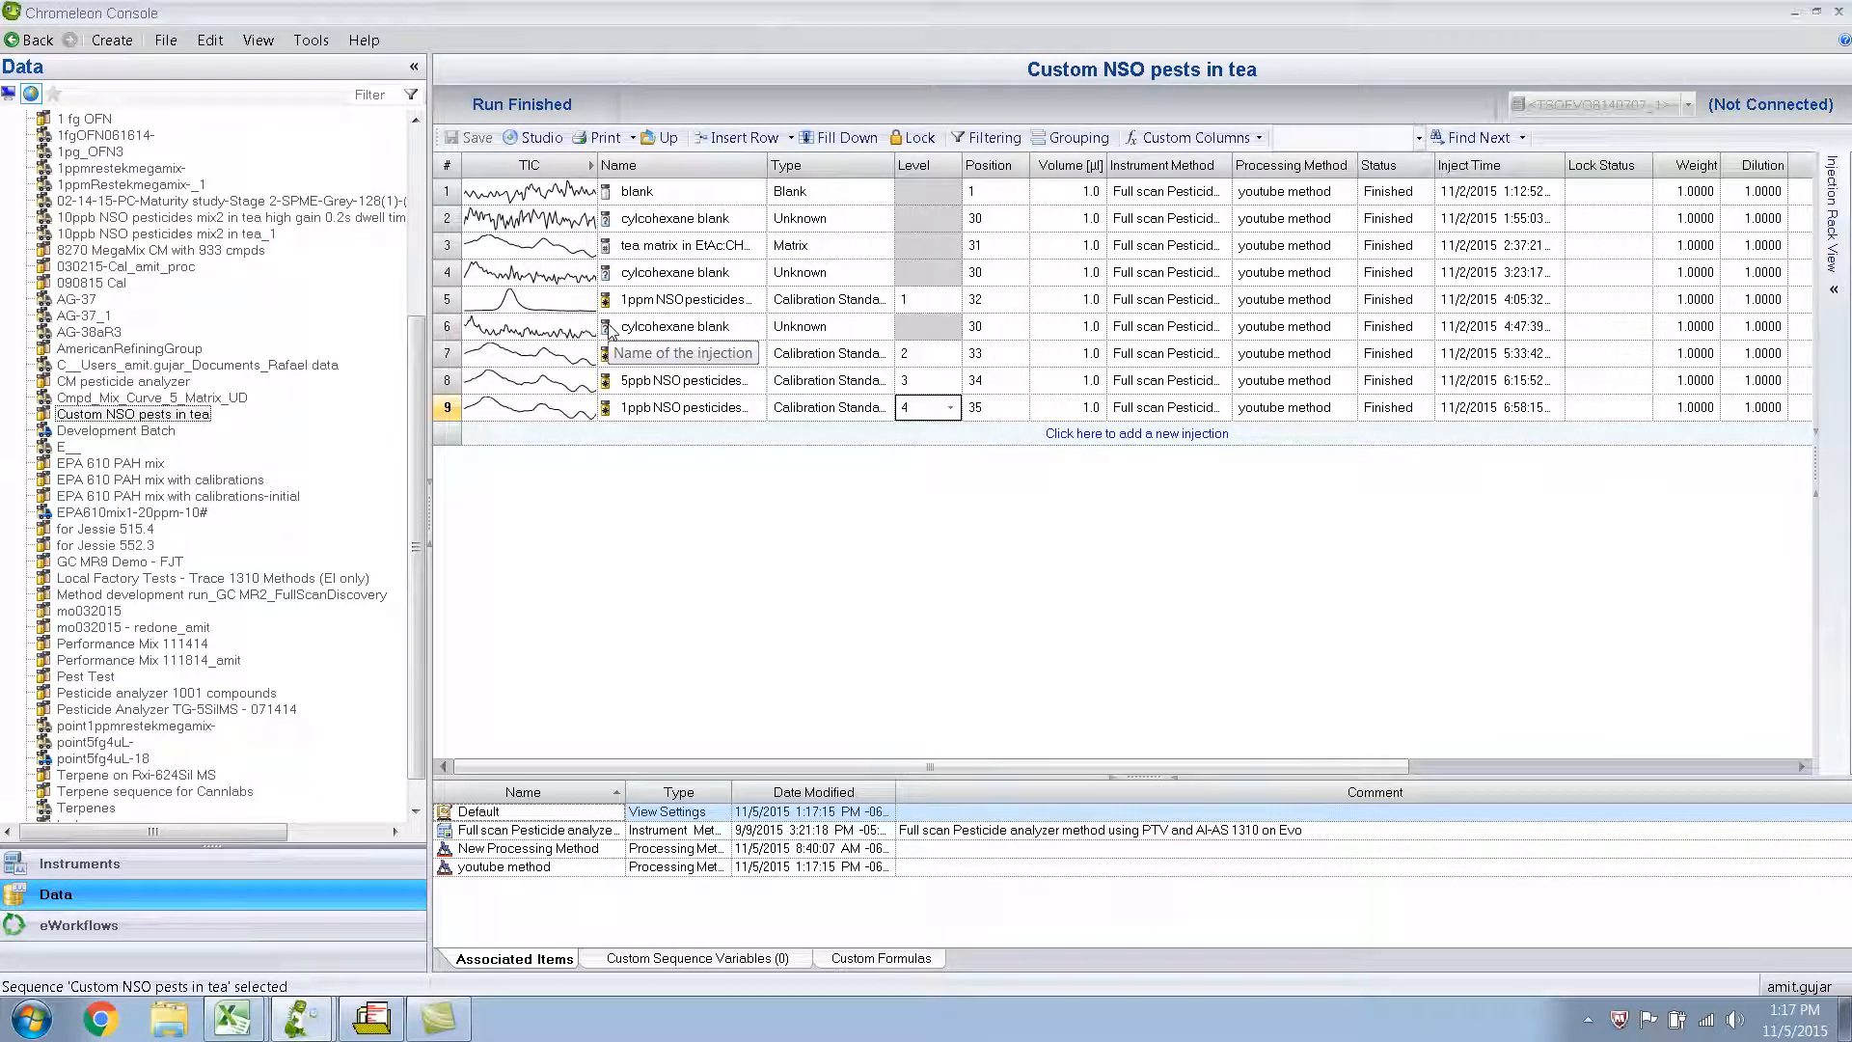
Switch back to Chromatography Studio and set Simetryn's Level 1 amount to 1000 and Level 2 amount to 10.
click(300, 1017)
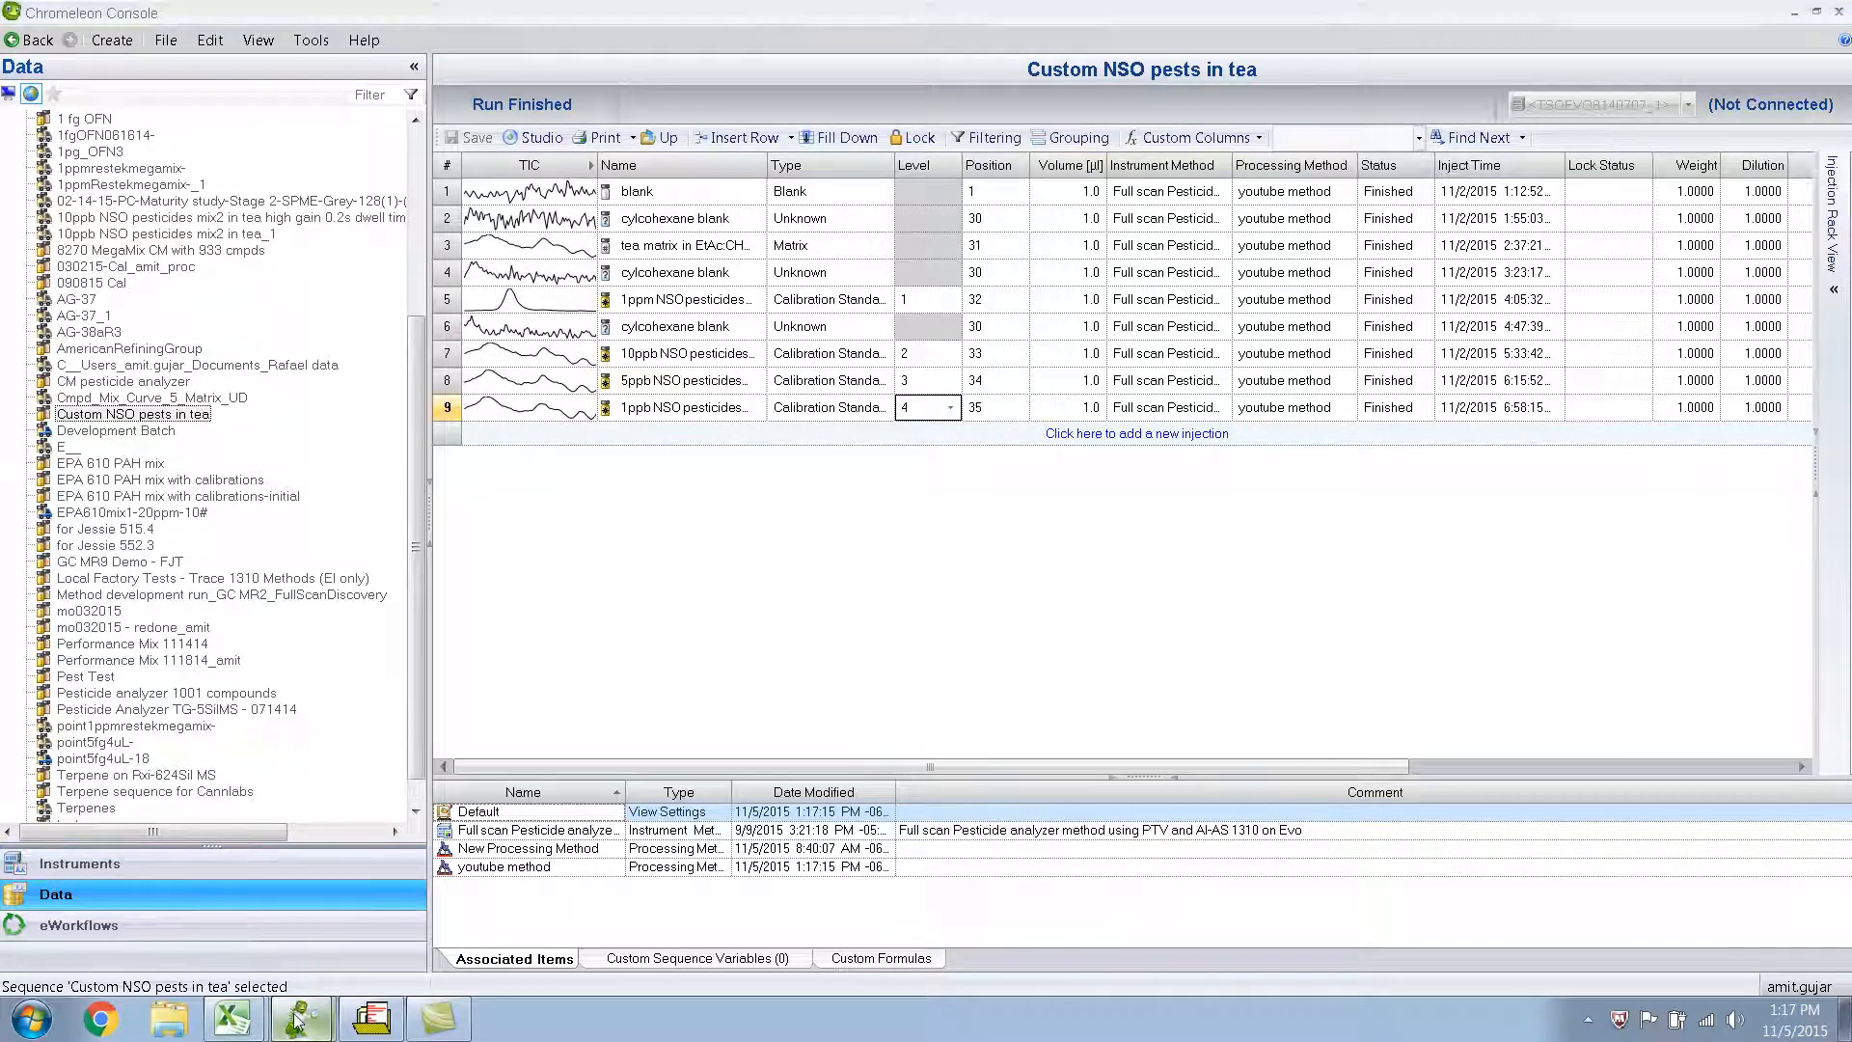
click(292, 968)
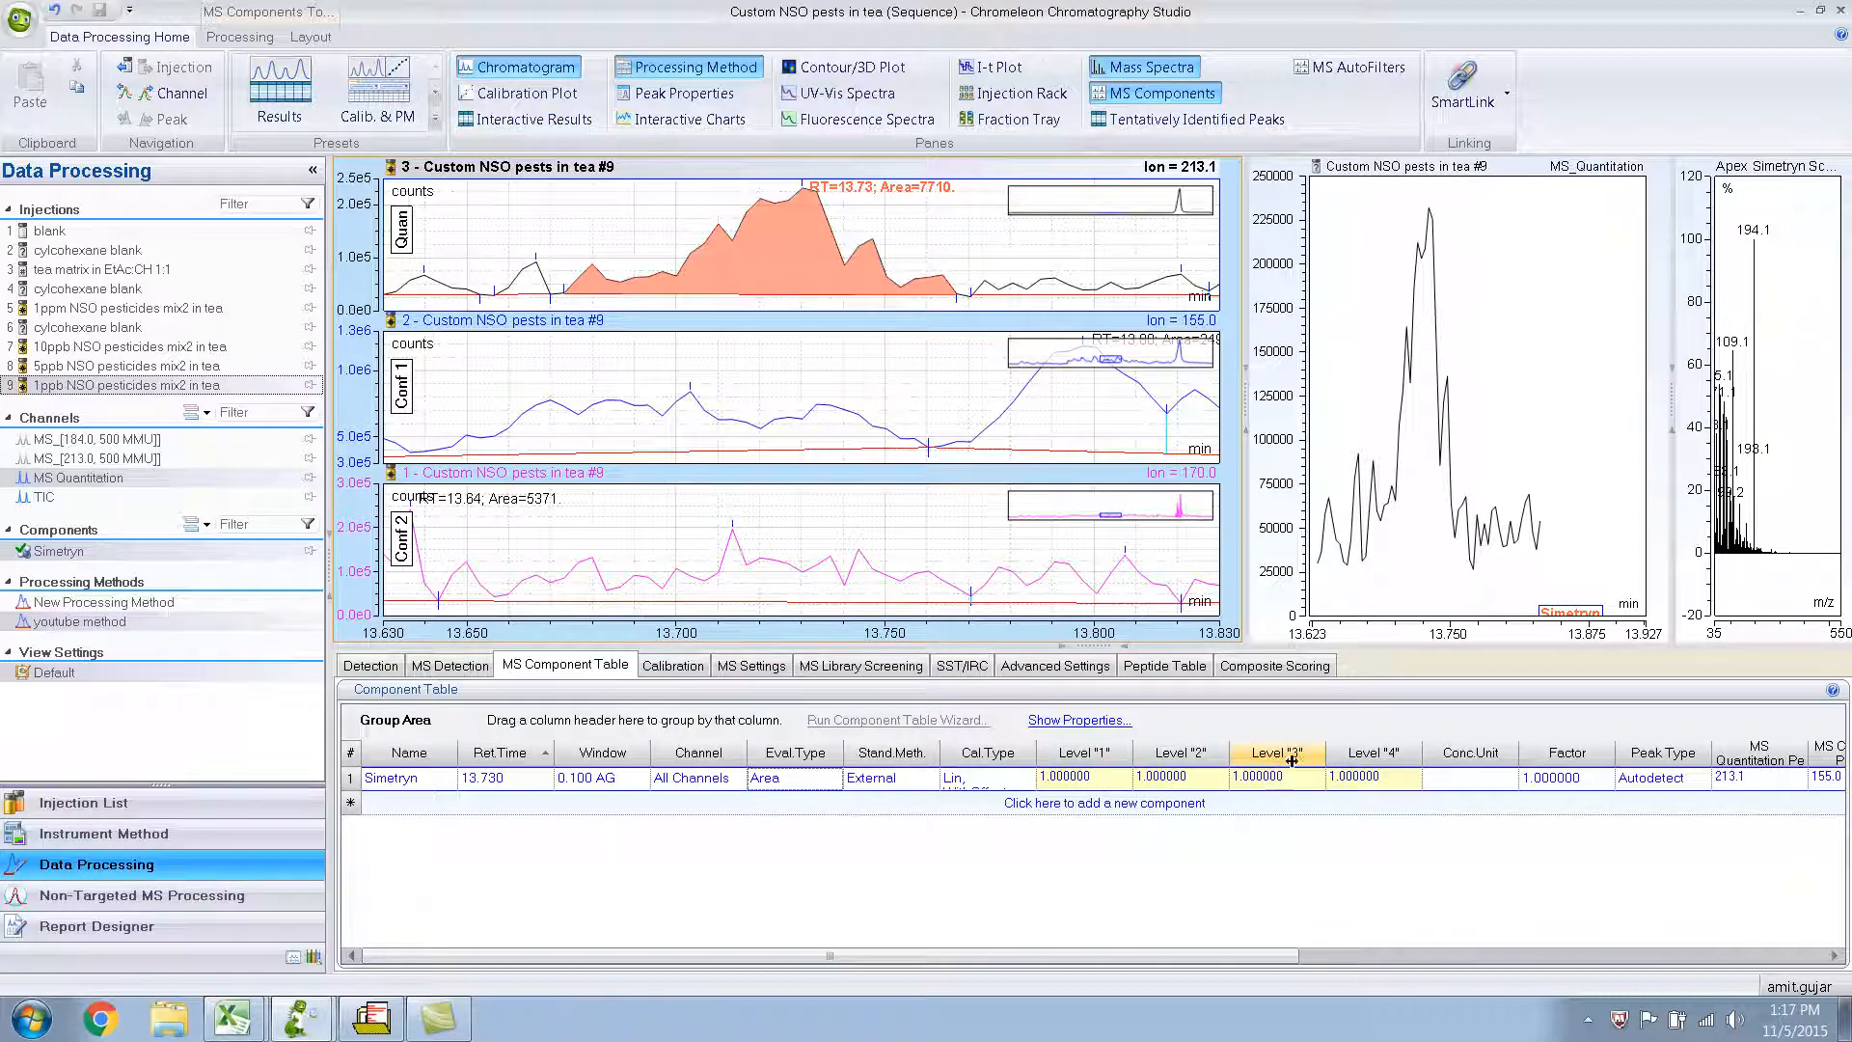
click(1099, 778)
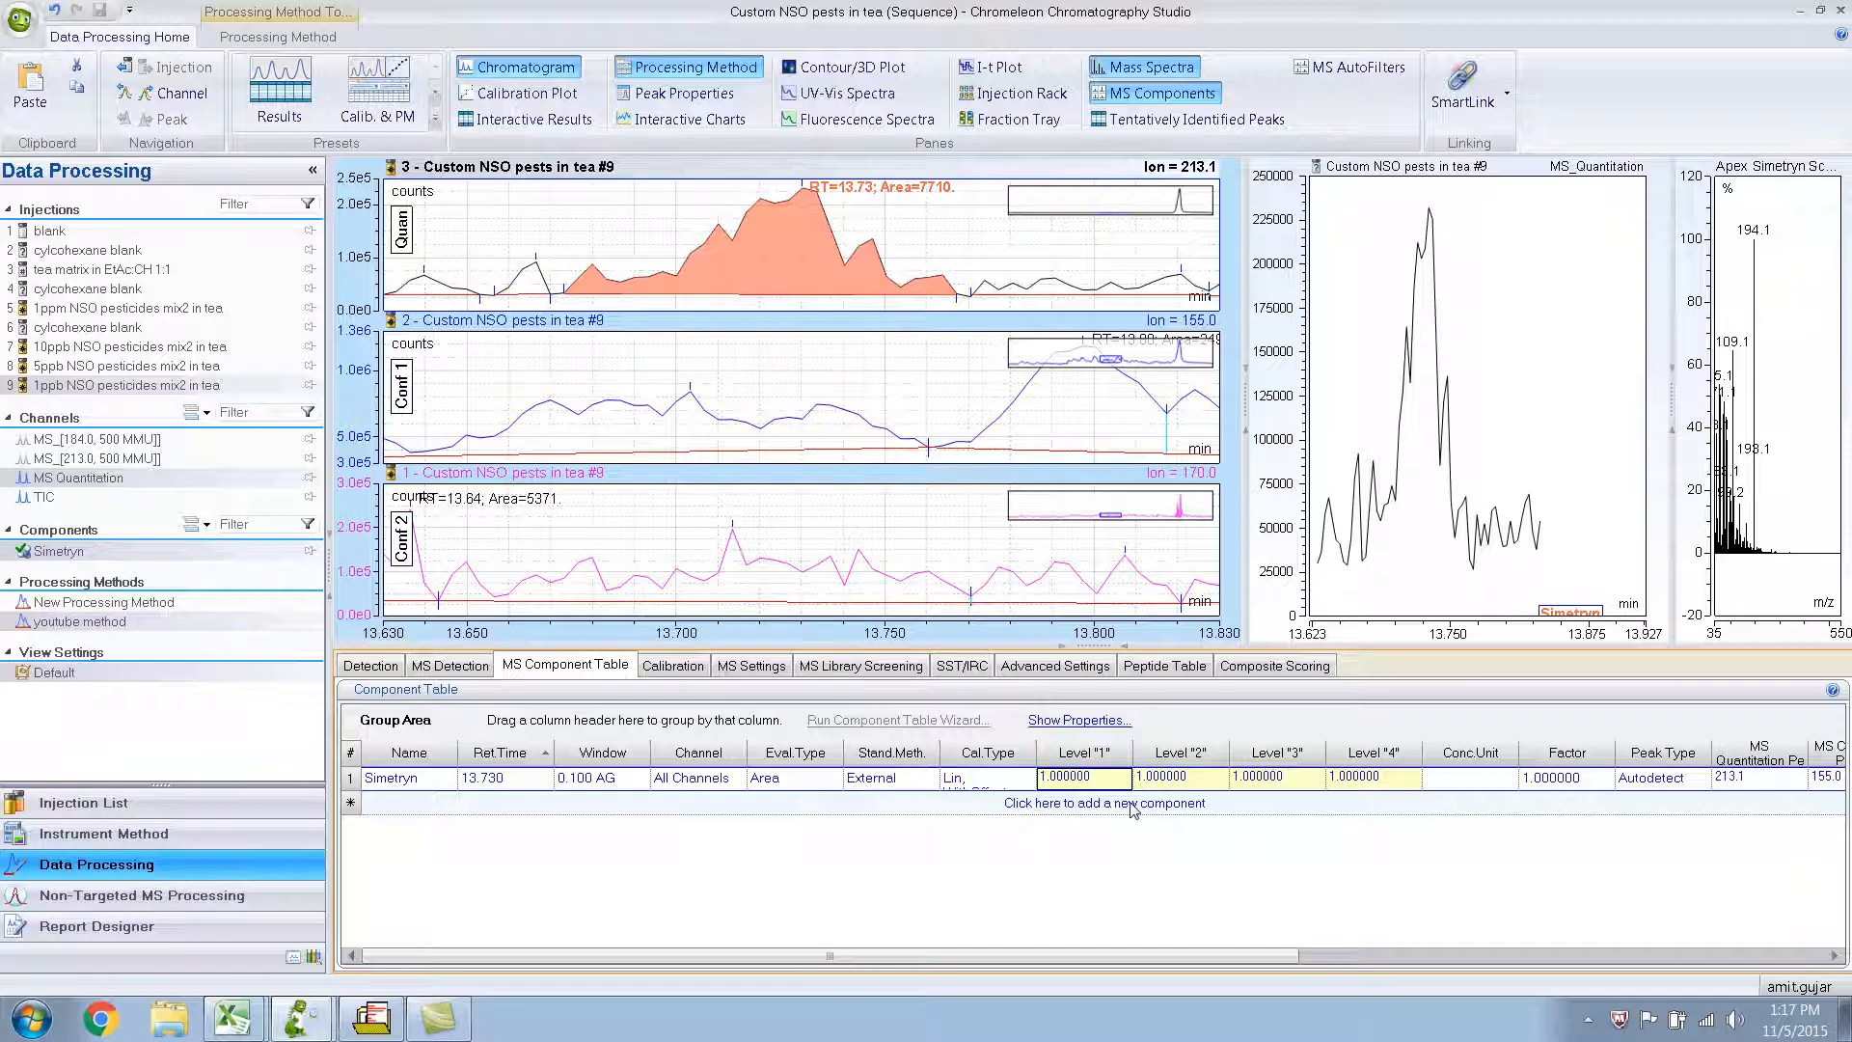
text(10)
click(1198, 780)
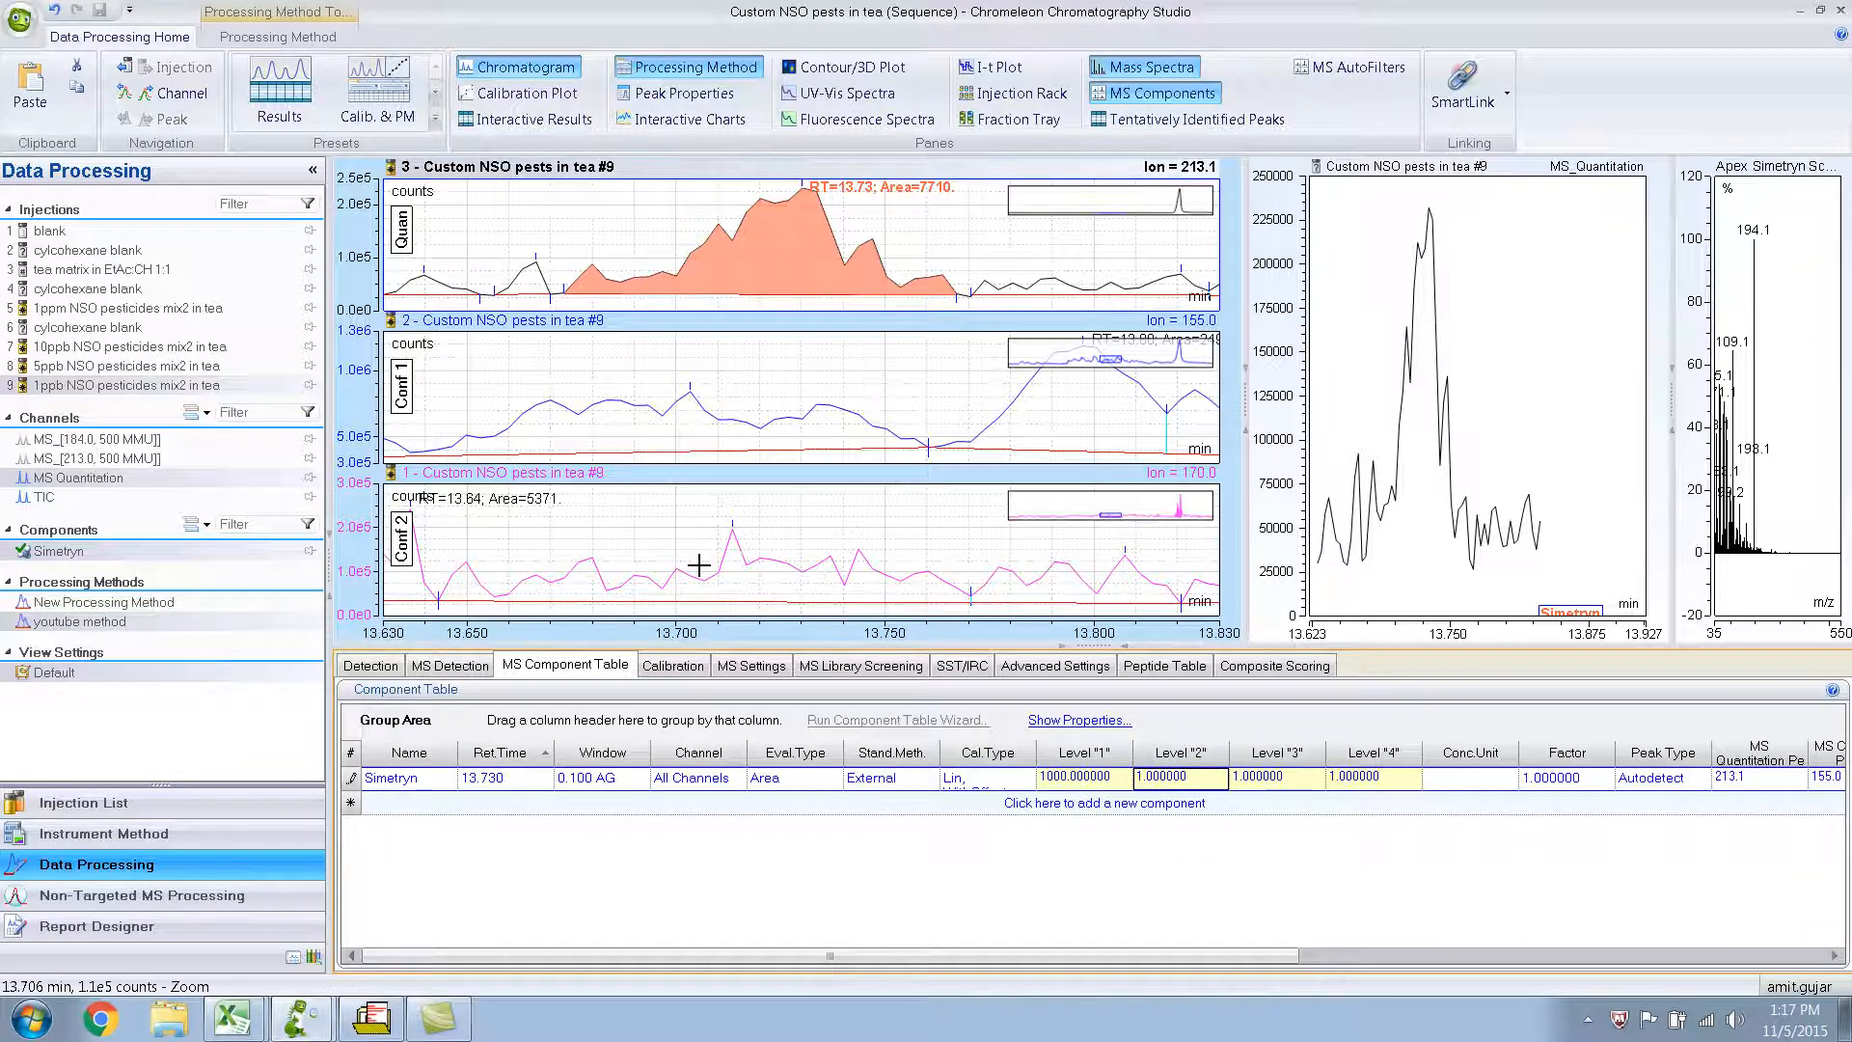
double_click(1150, 779)
text(0)
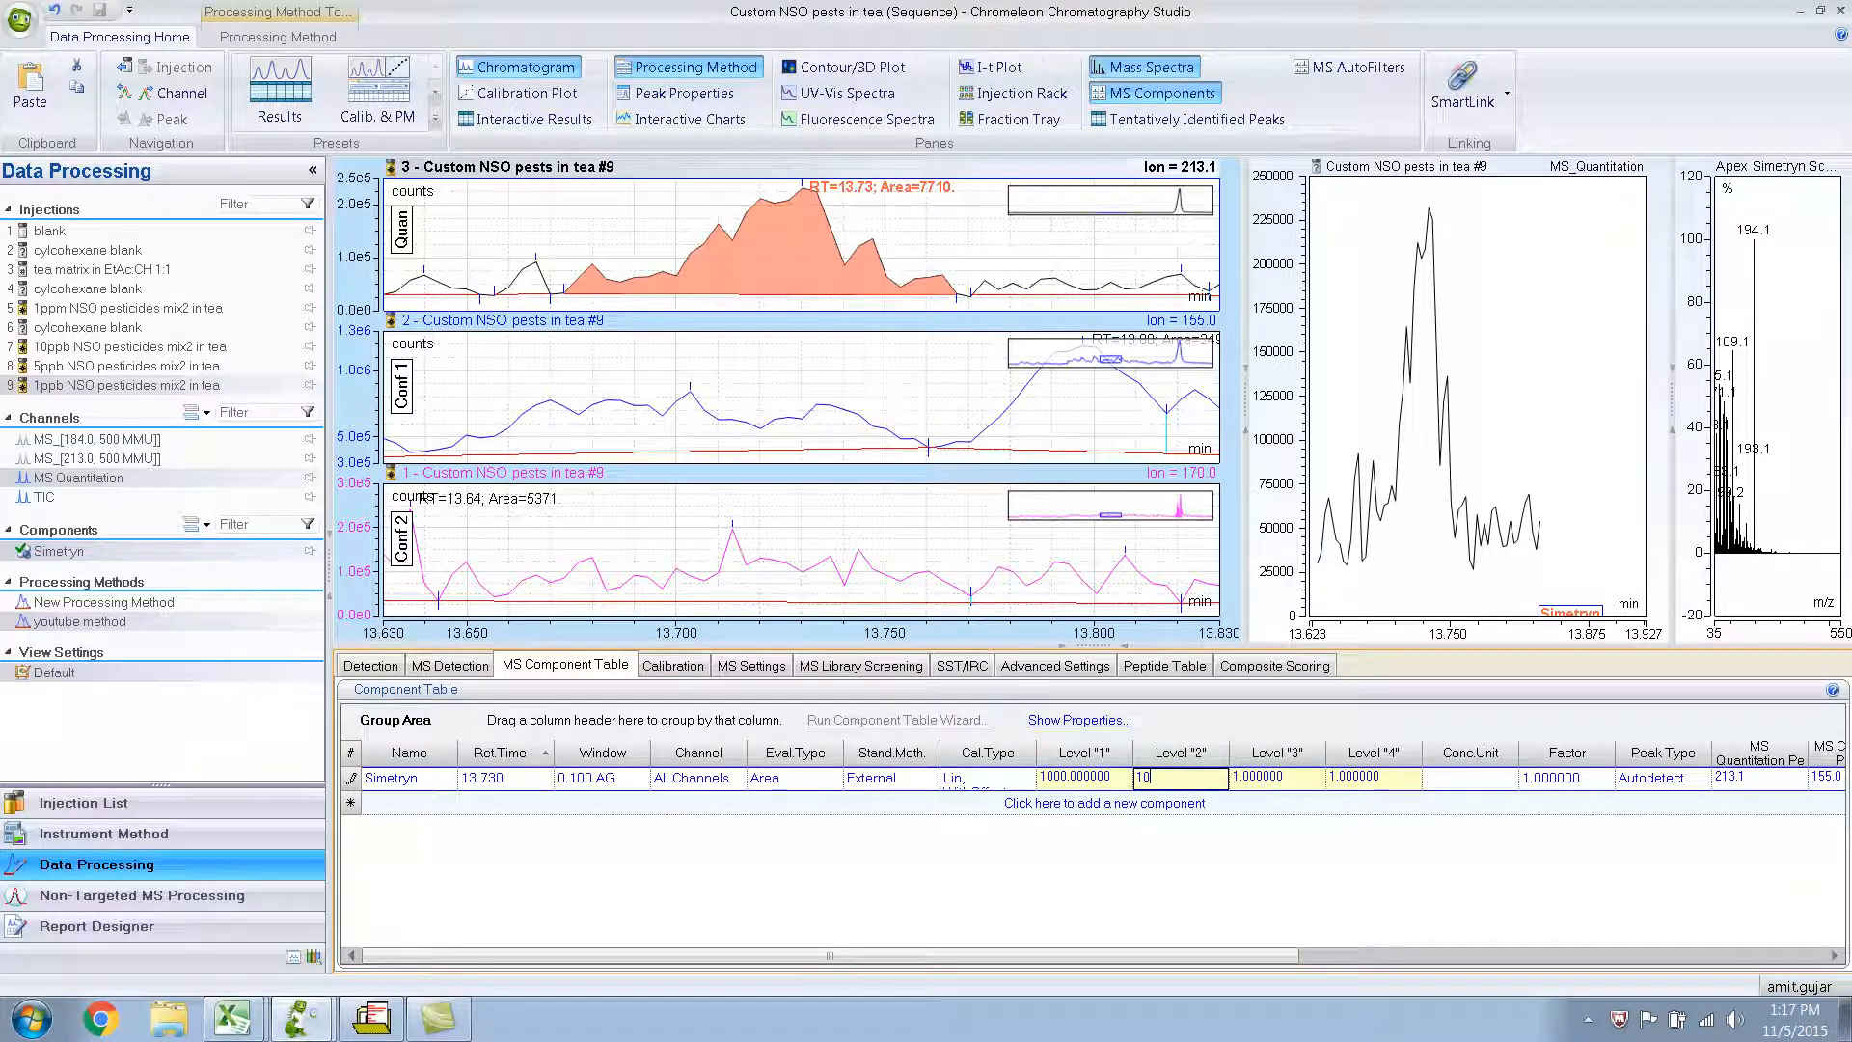
Set Simetryn's Level 3 amount to 5, its Level 4 amount to 1 and its concentration unit to ppb.
click(1280, 777)
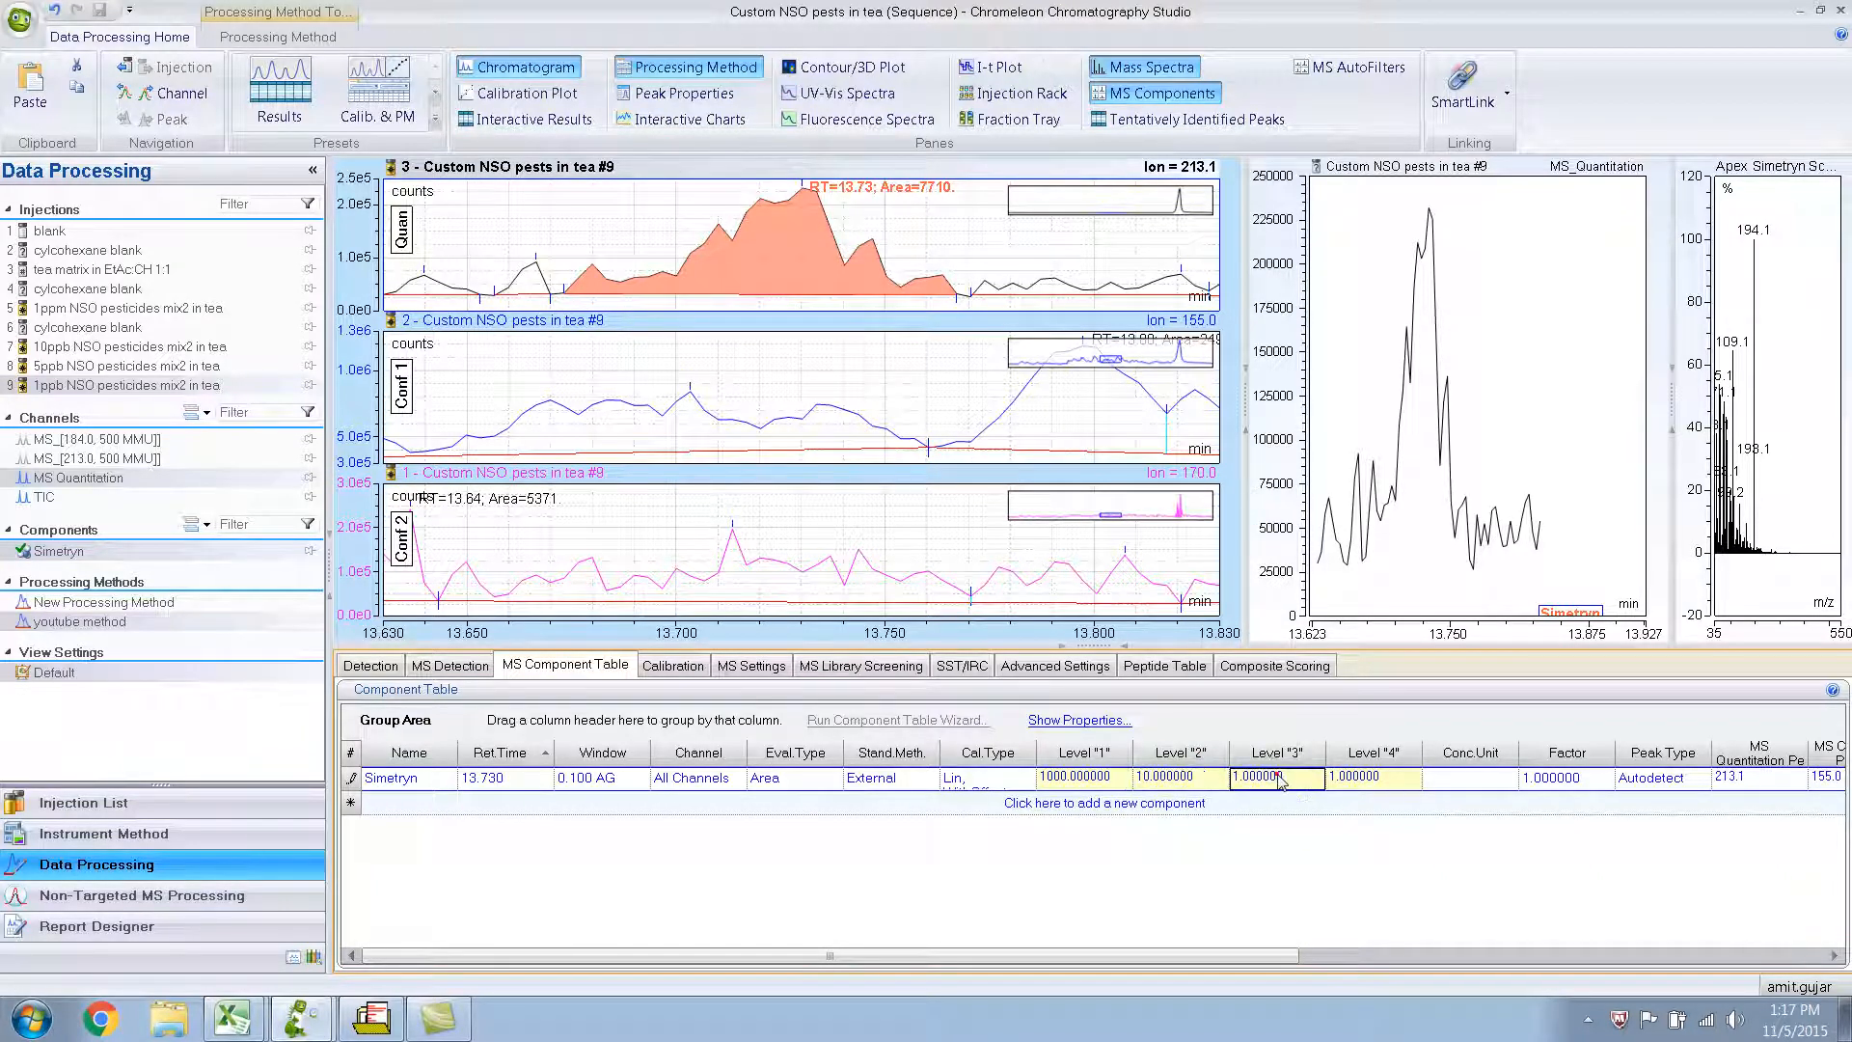
text(5)
click(1391, 781)
text(1)
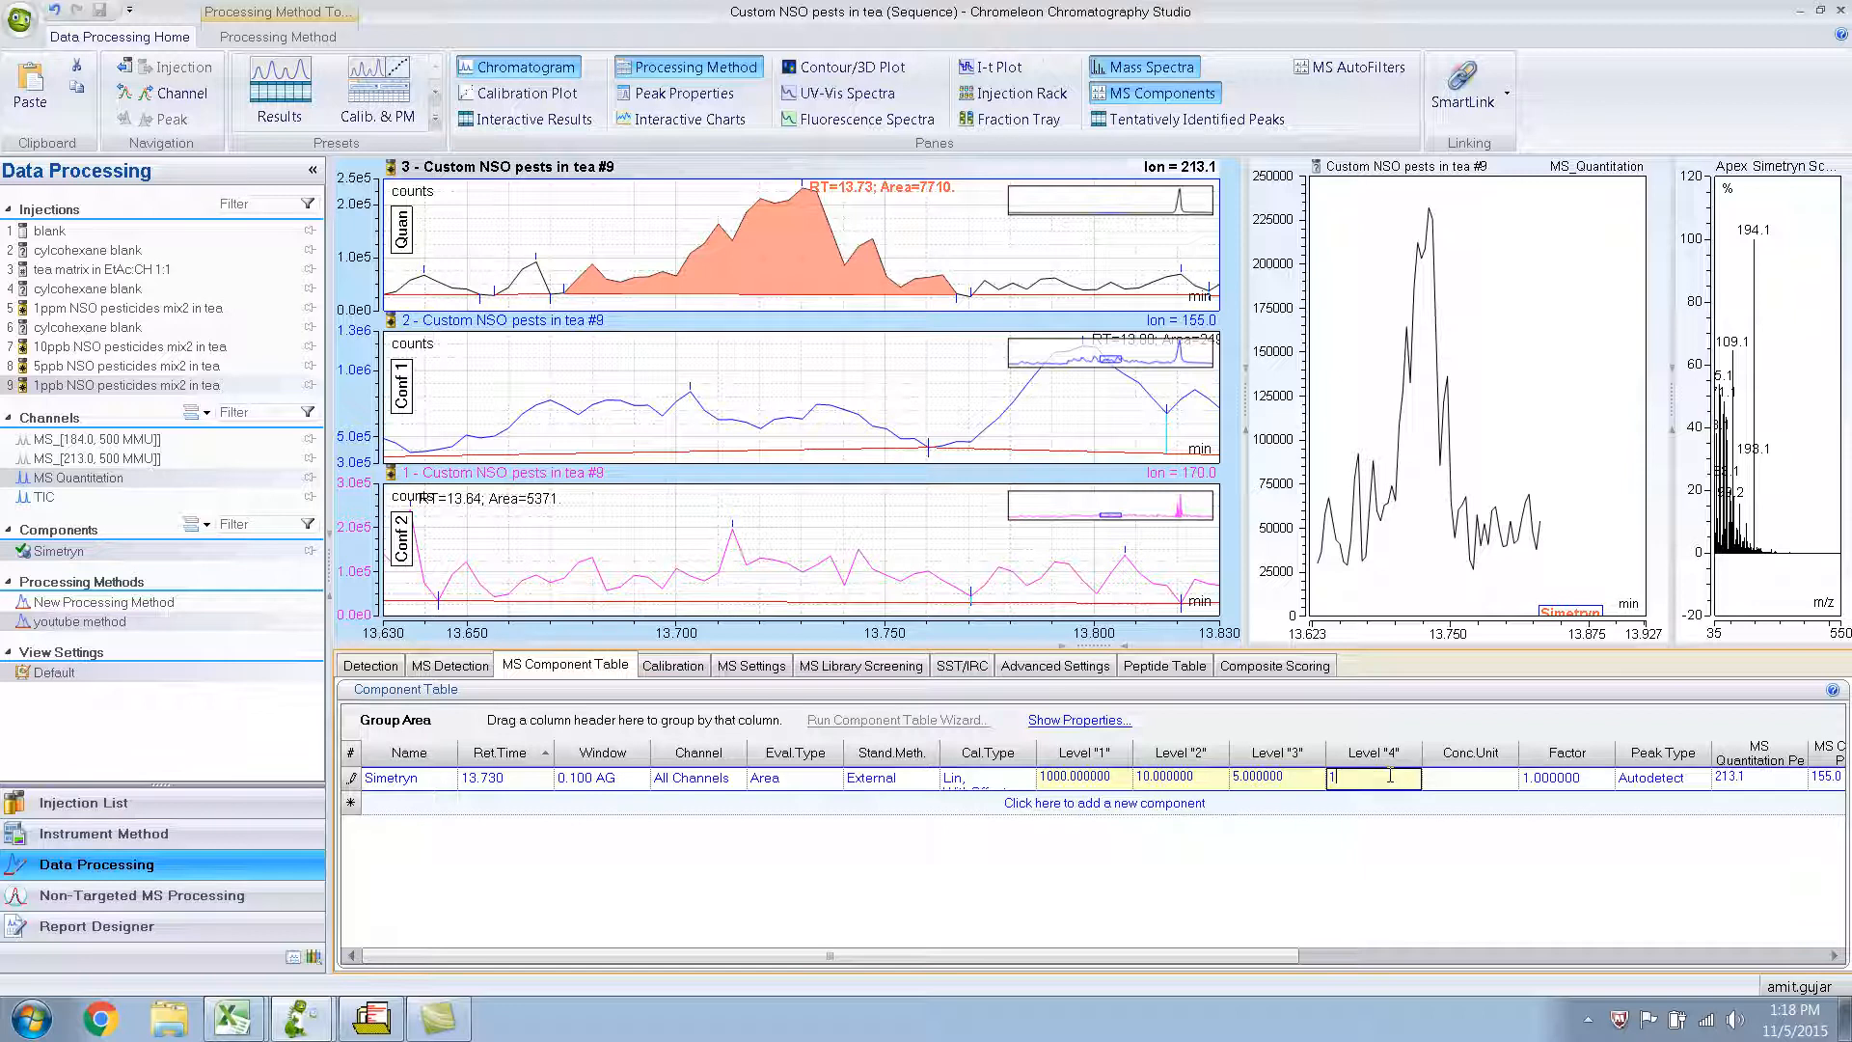
click(1439, 785)
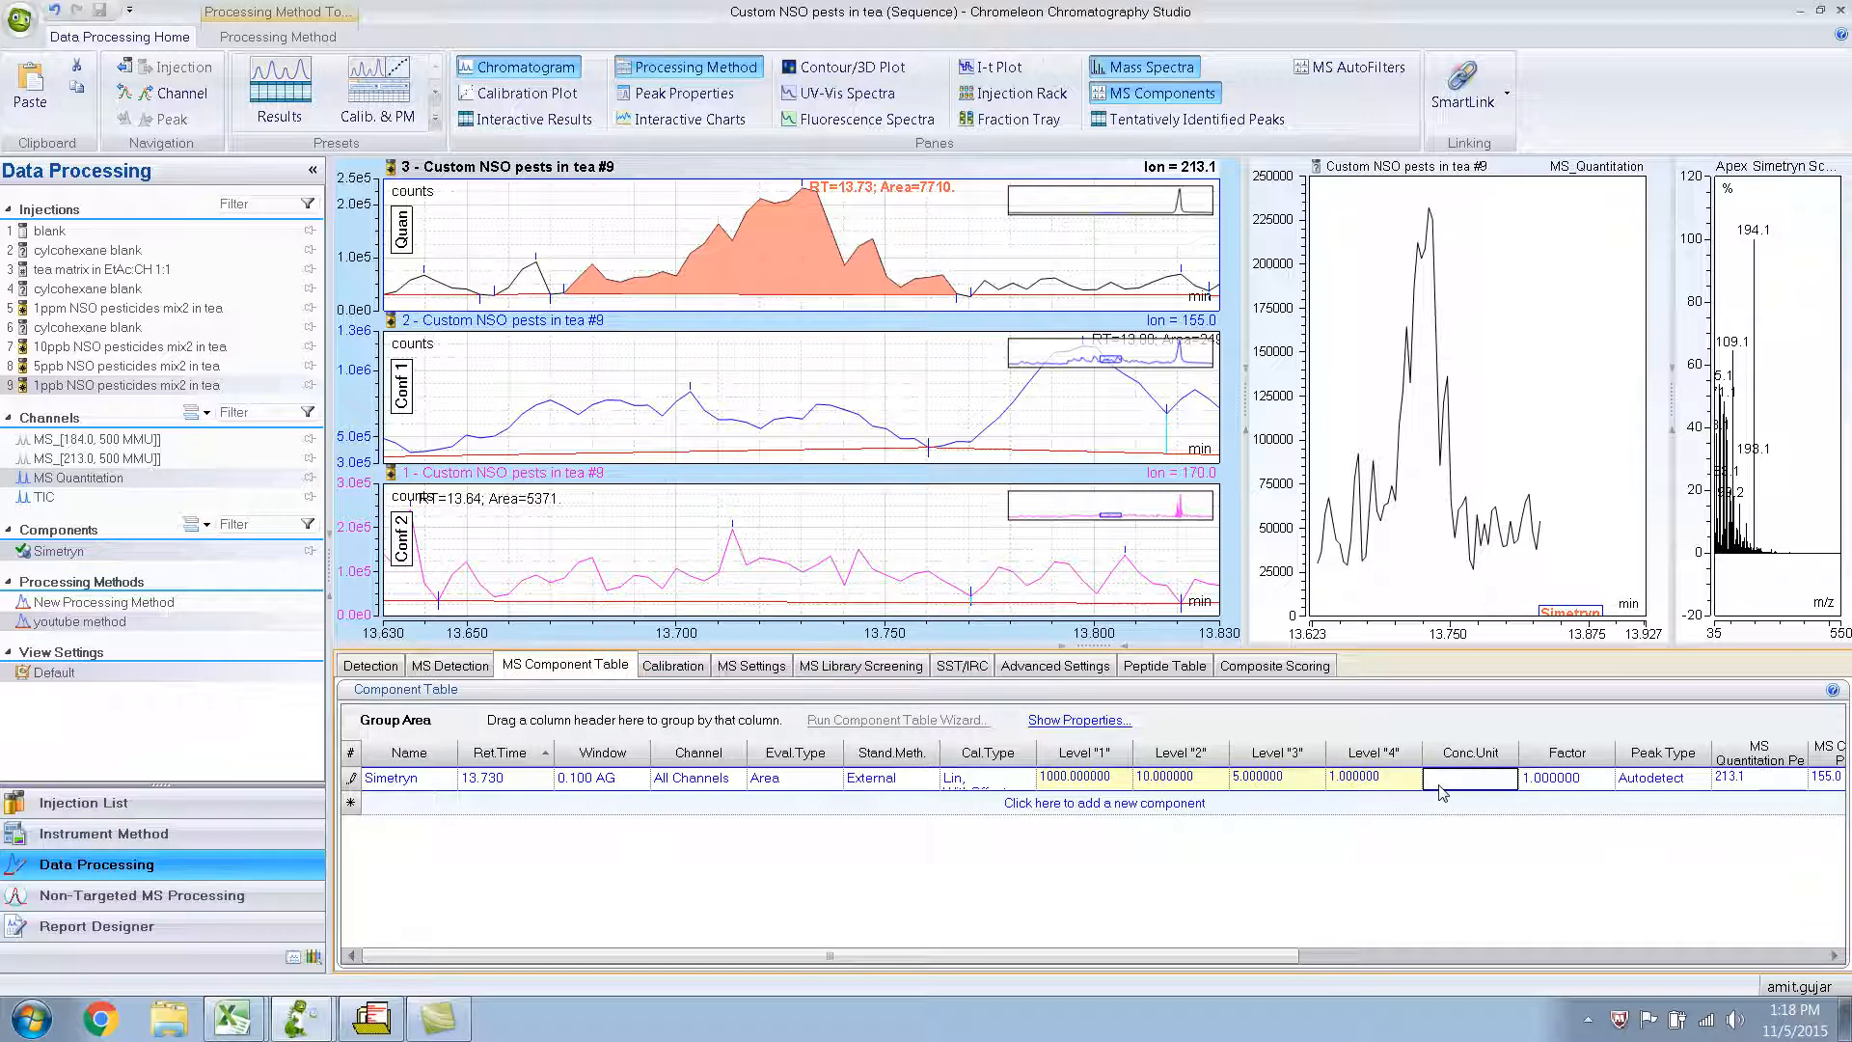
text(ppb)
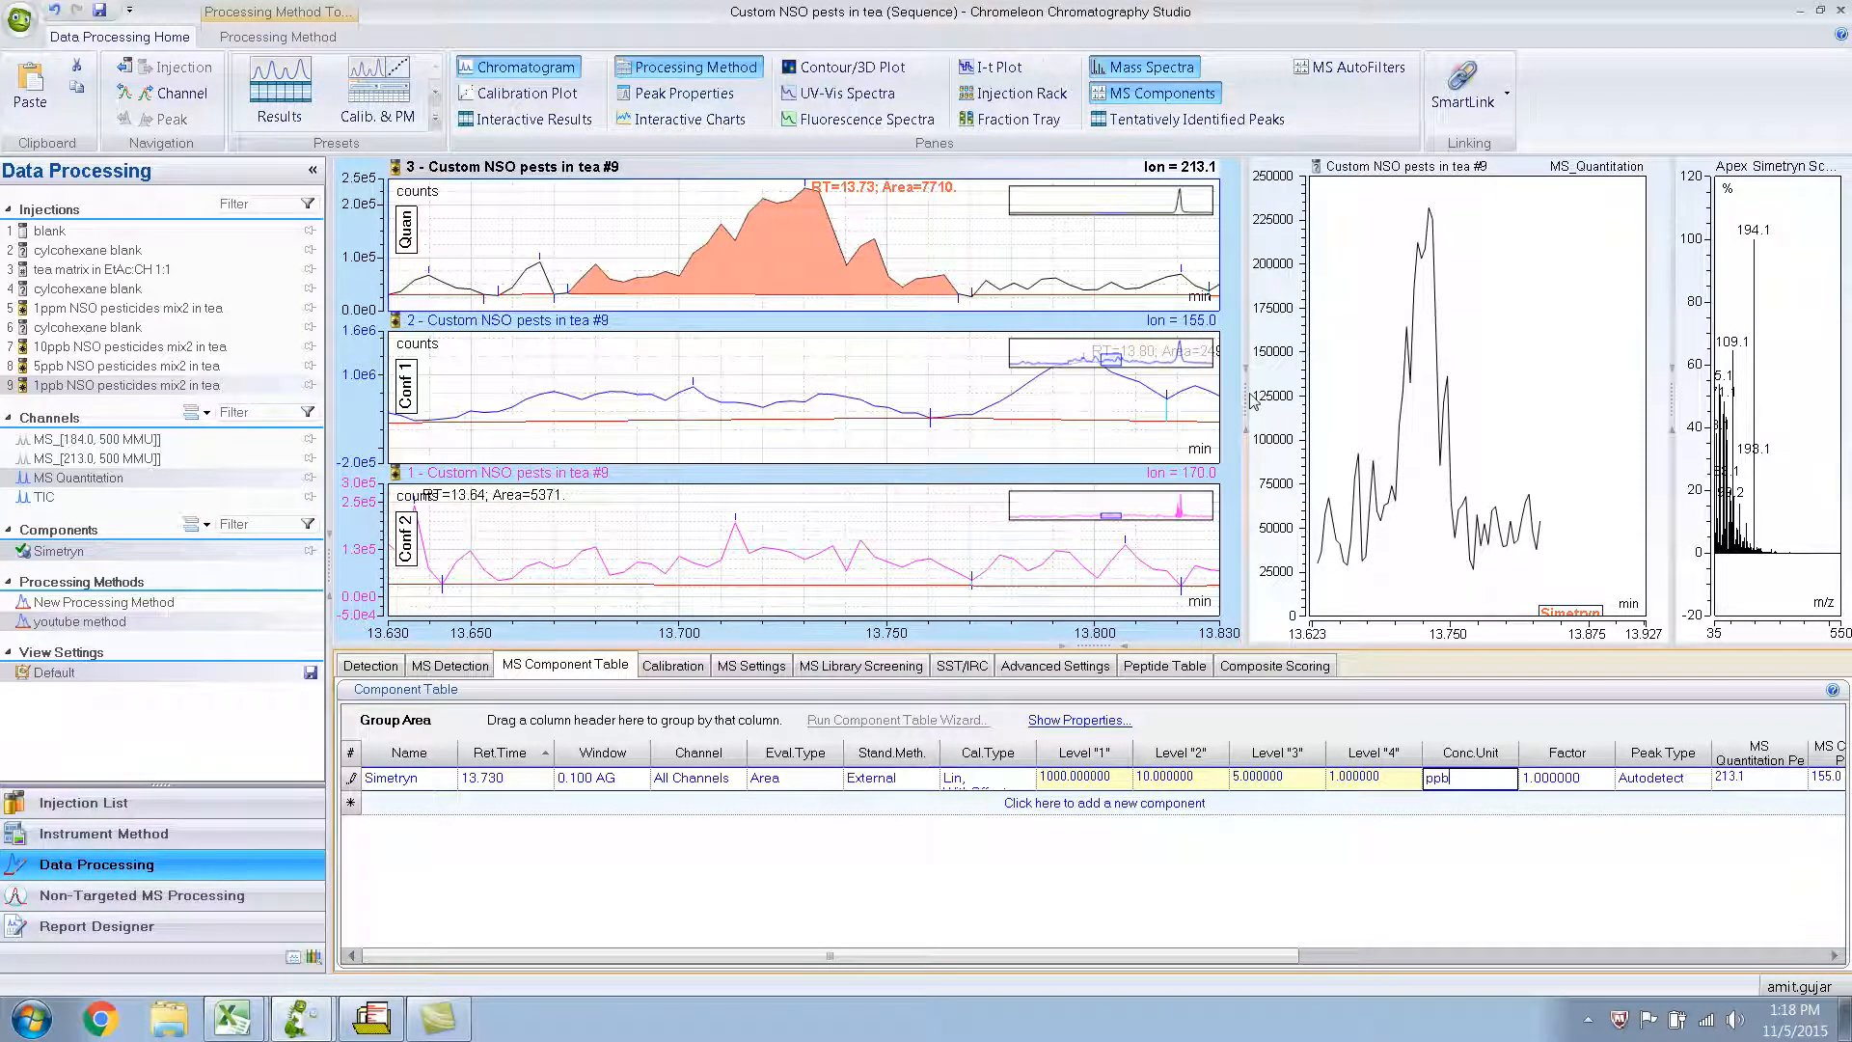
Display the calibration plot for Simetryn and widen its pane by narrowing the neighbouring chromatogram panes.
click(508, 93)
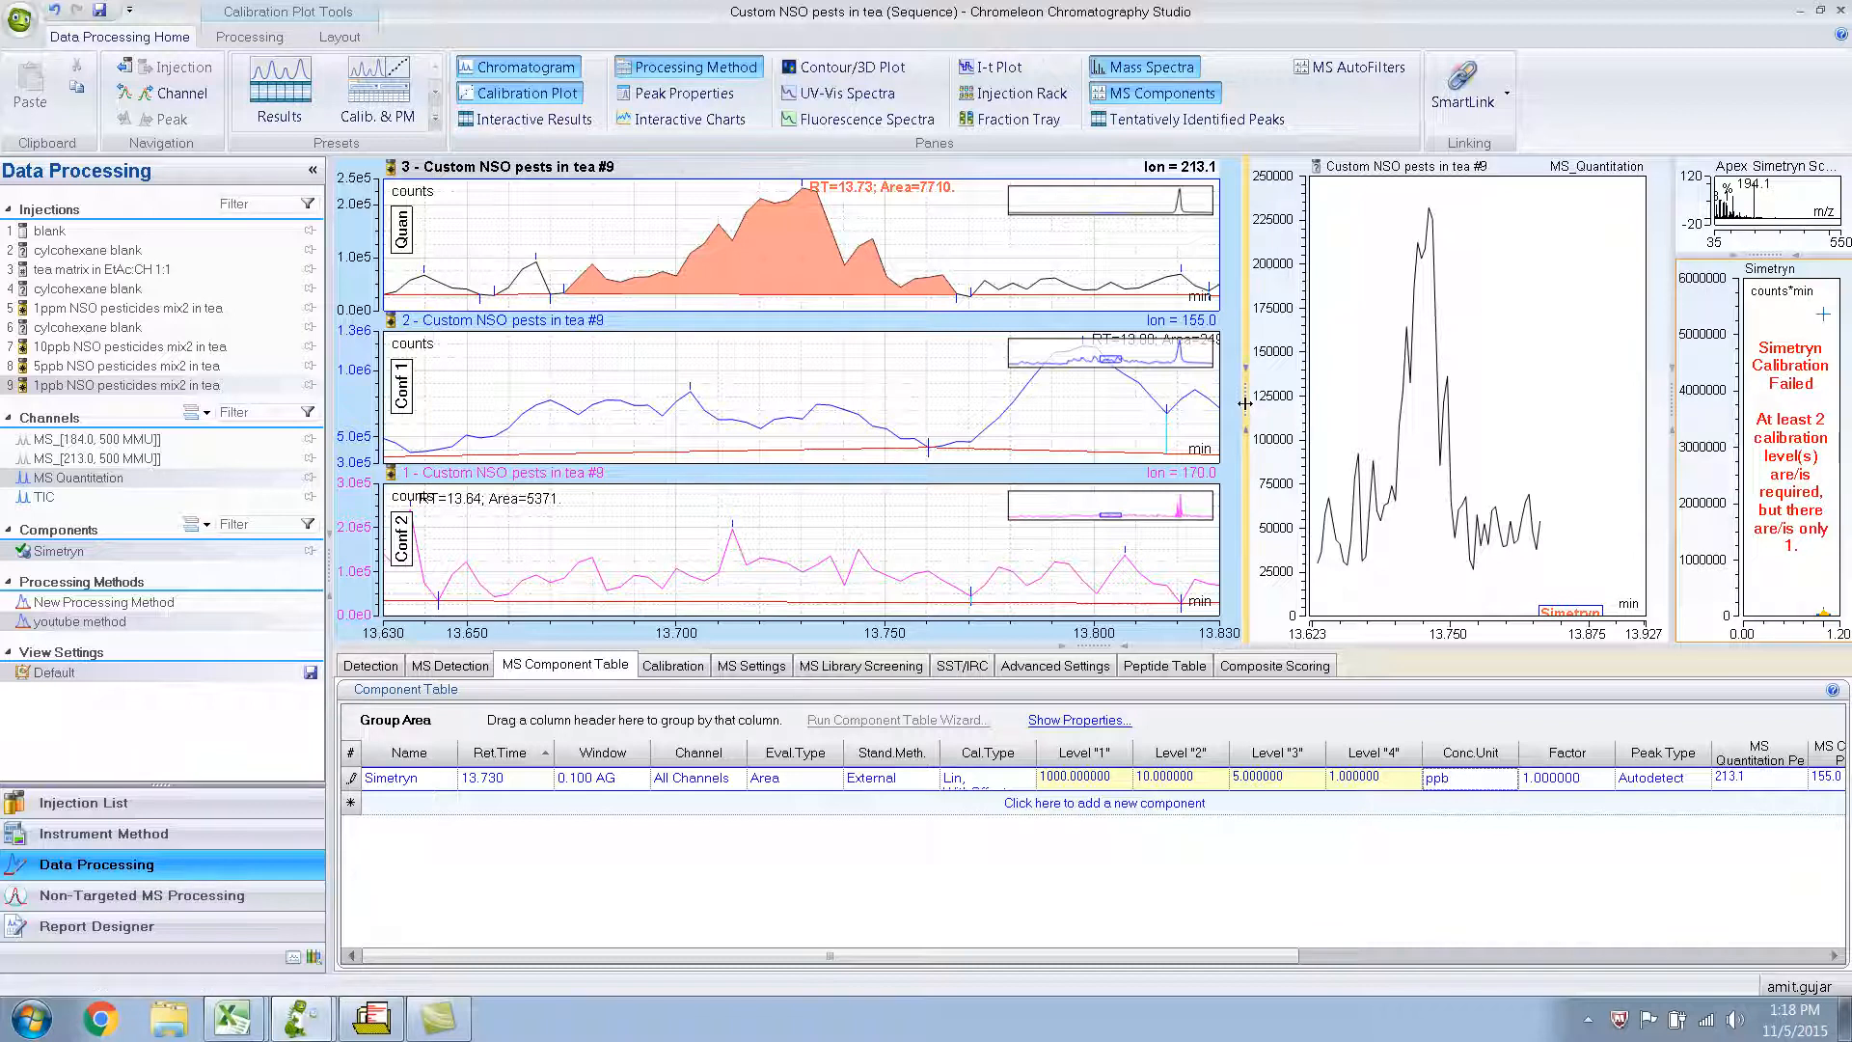
drag(1245, 403, 998, 413)
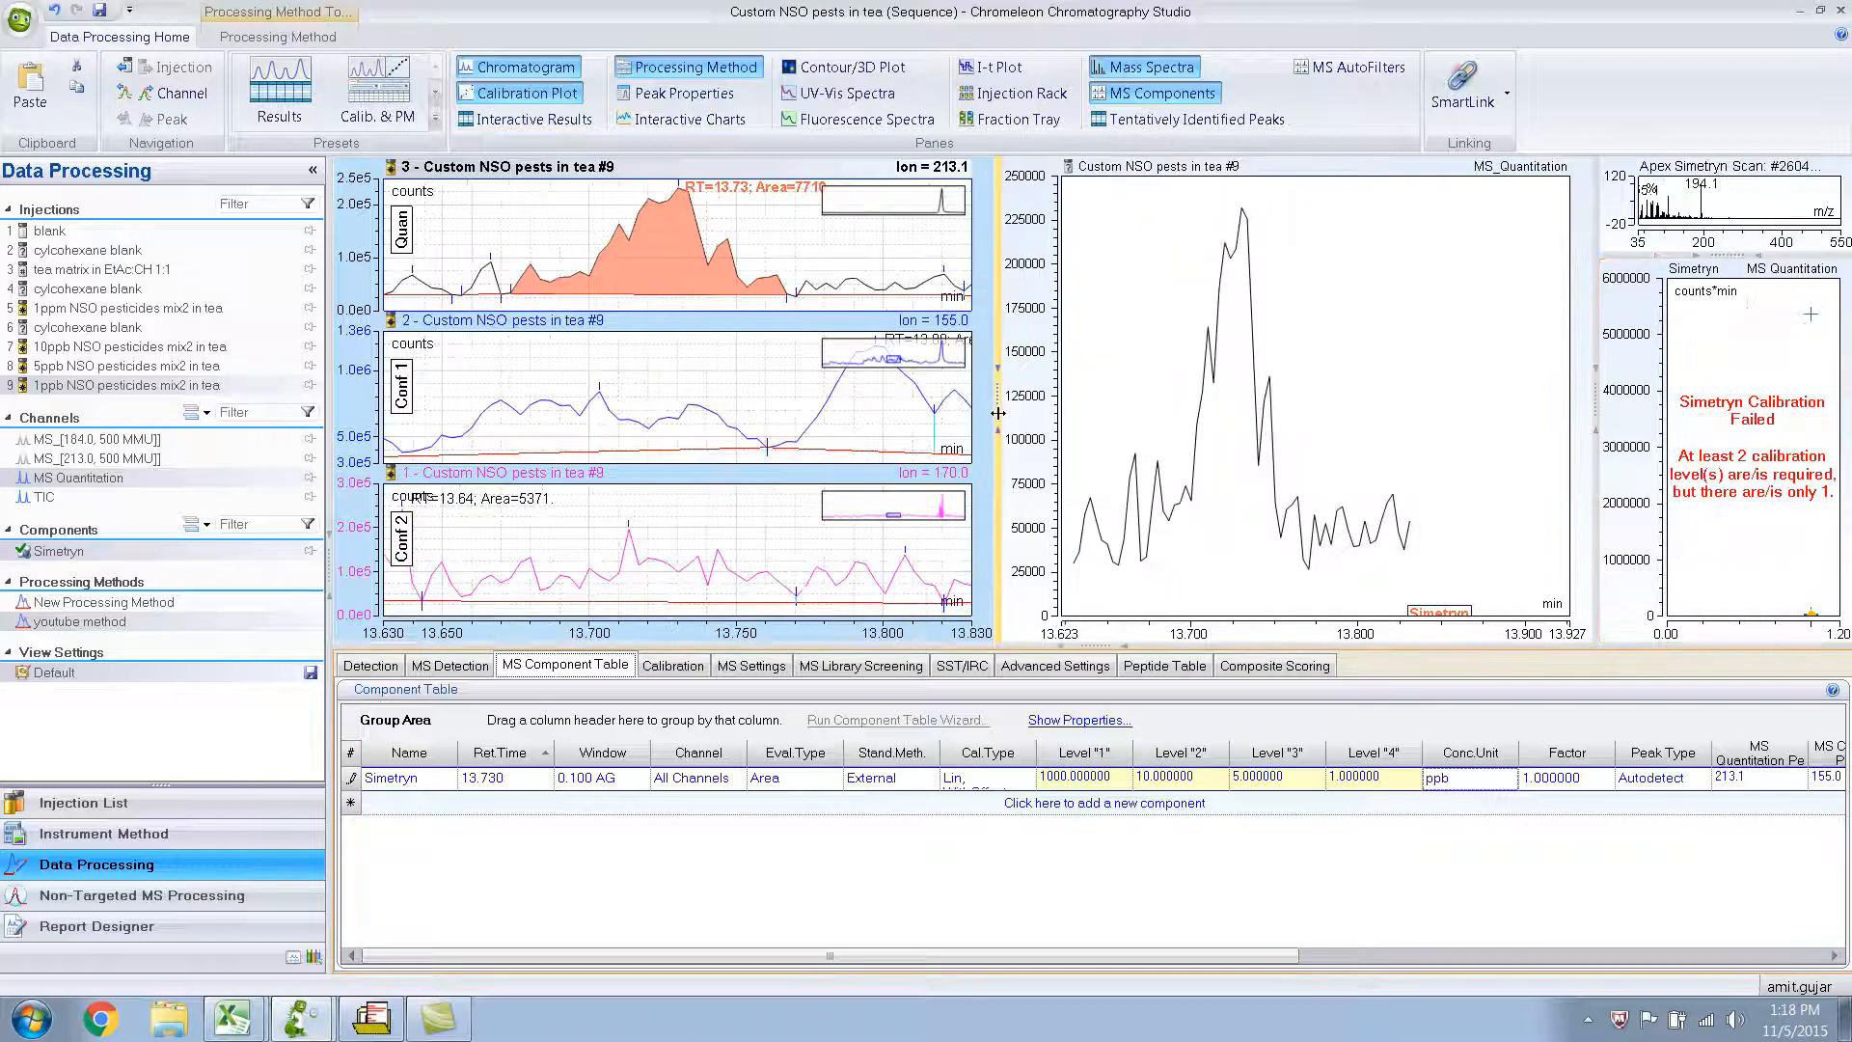
click(1613, 444)
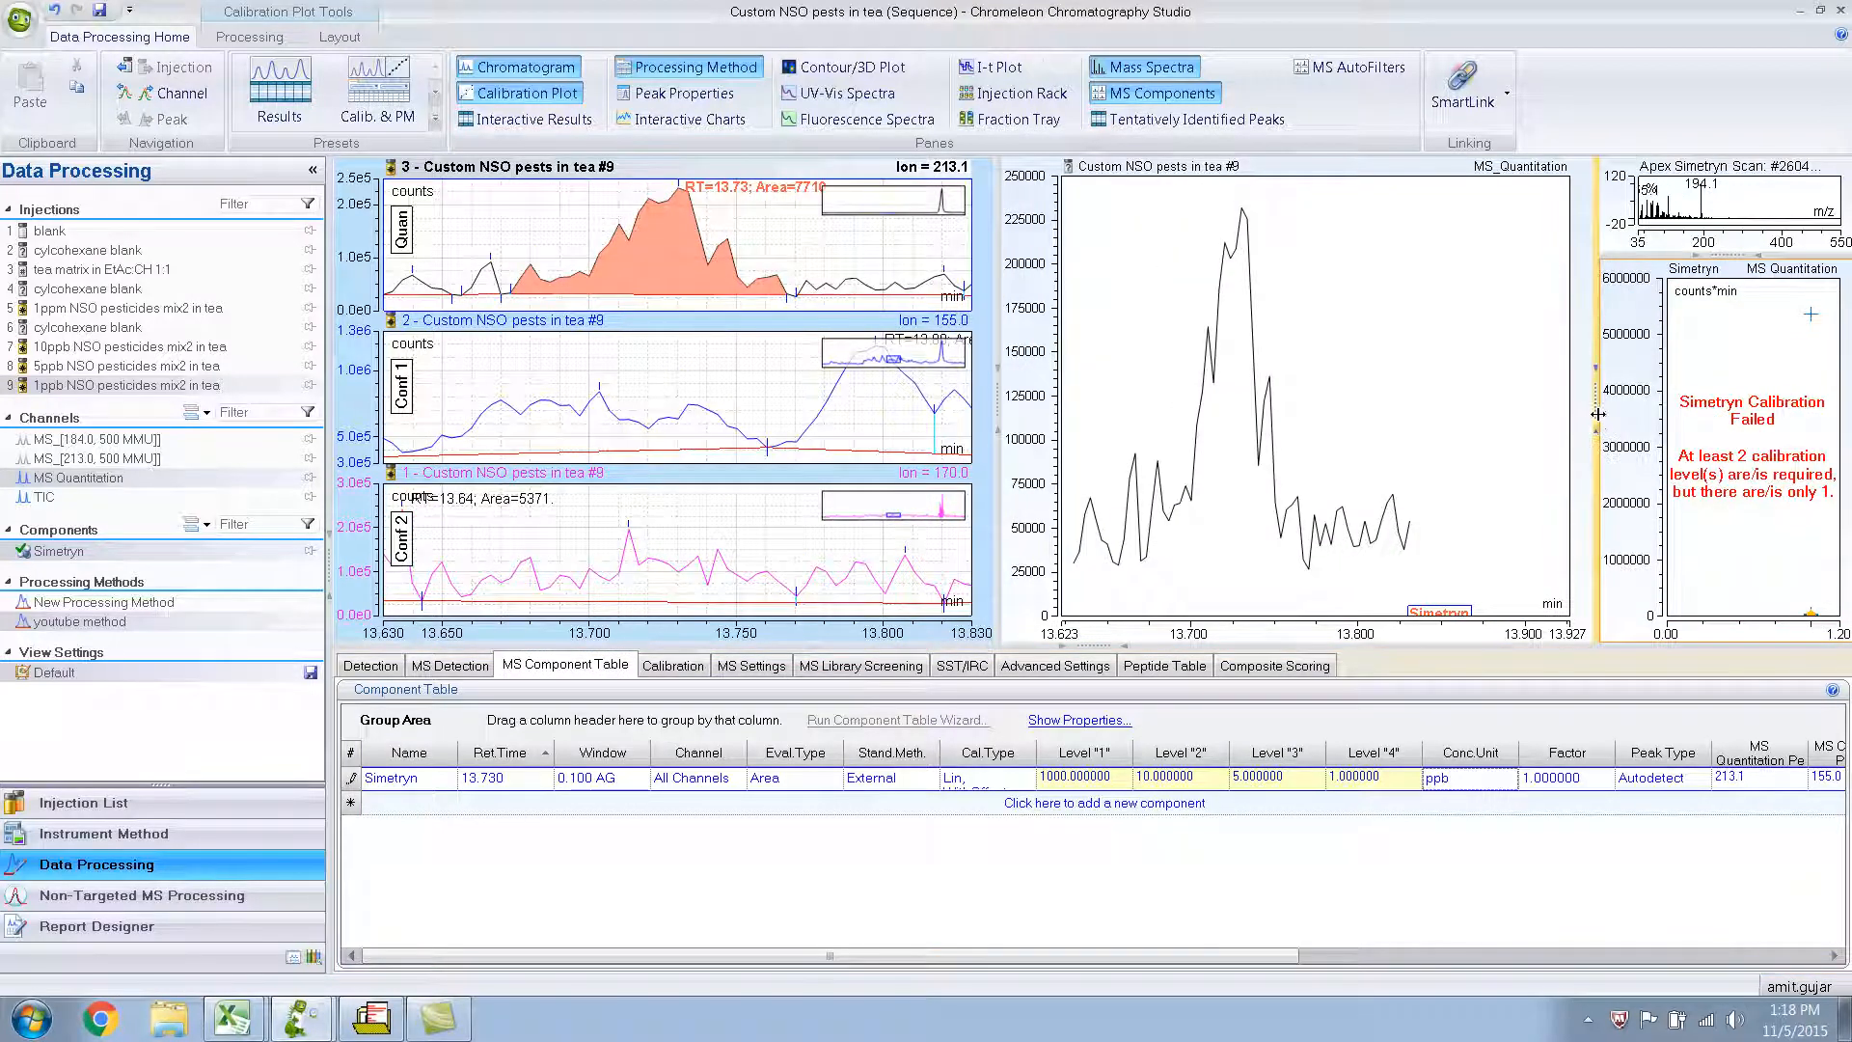
drag(1597, 411, 1437, 413)
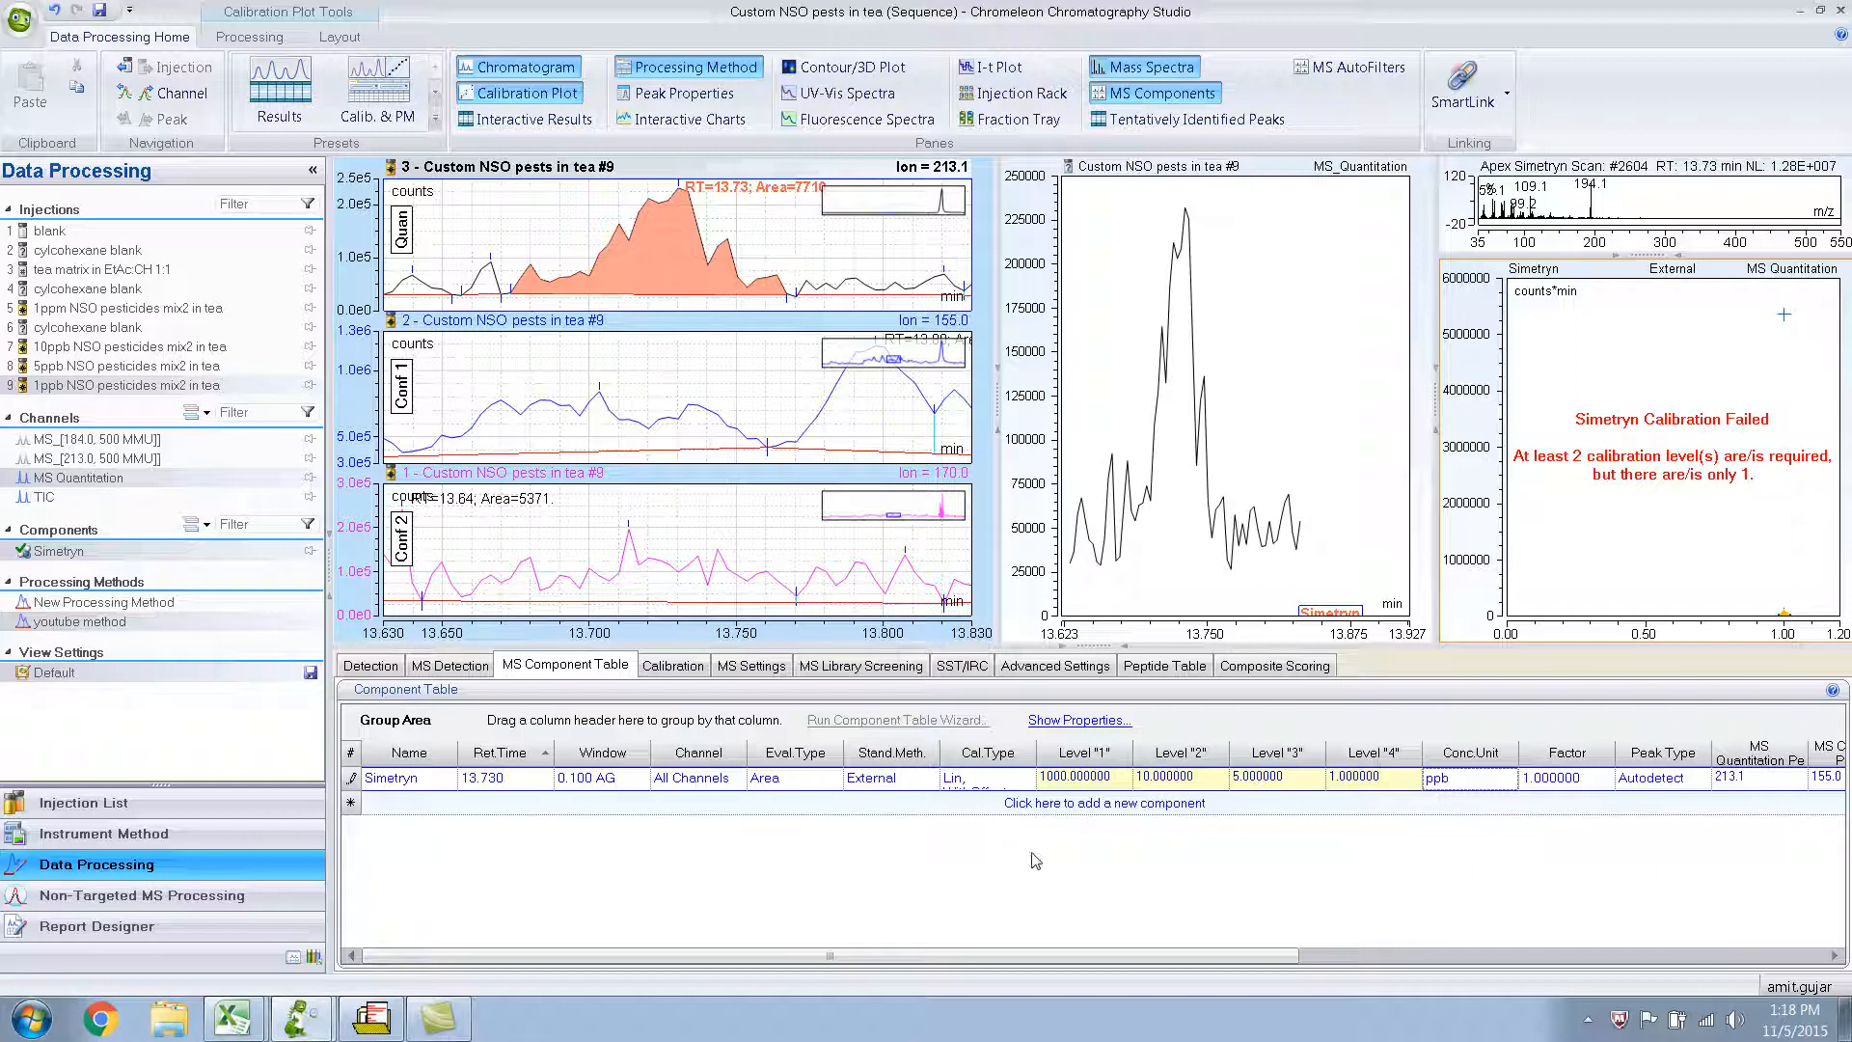
click(1075, 965)
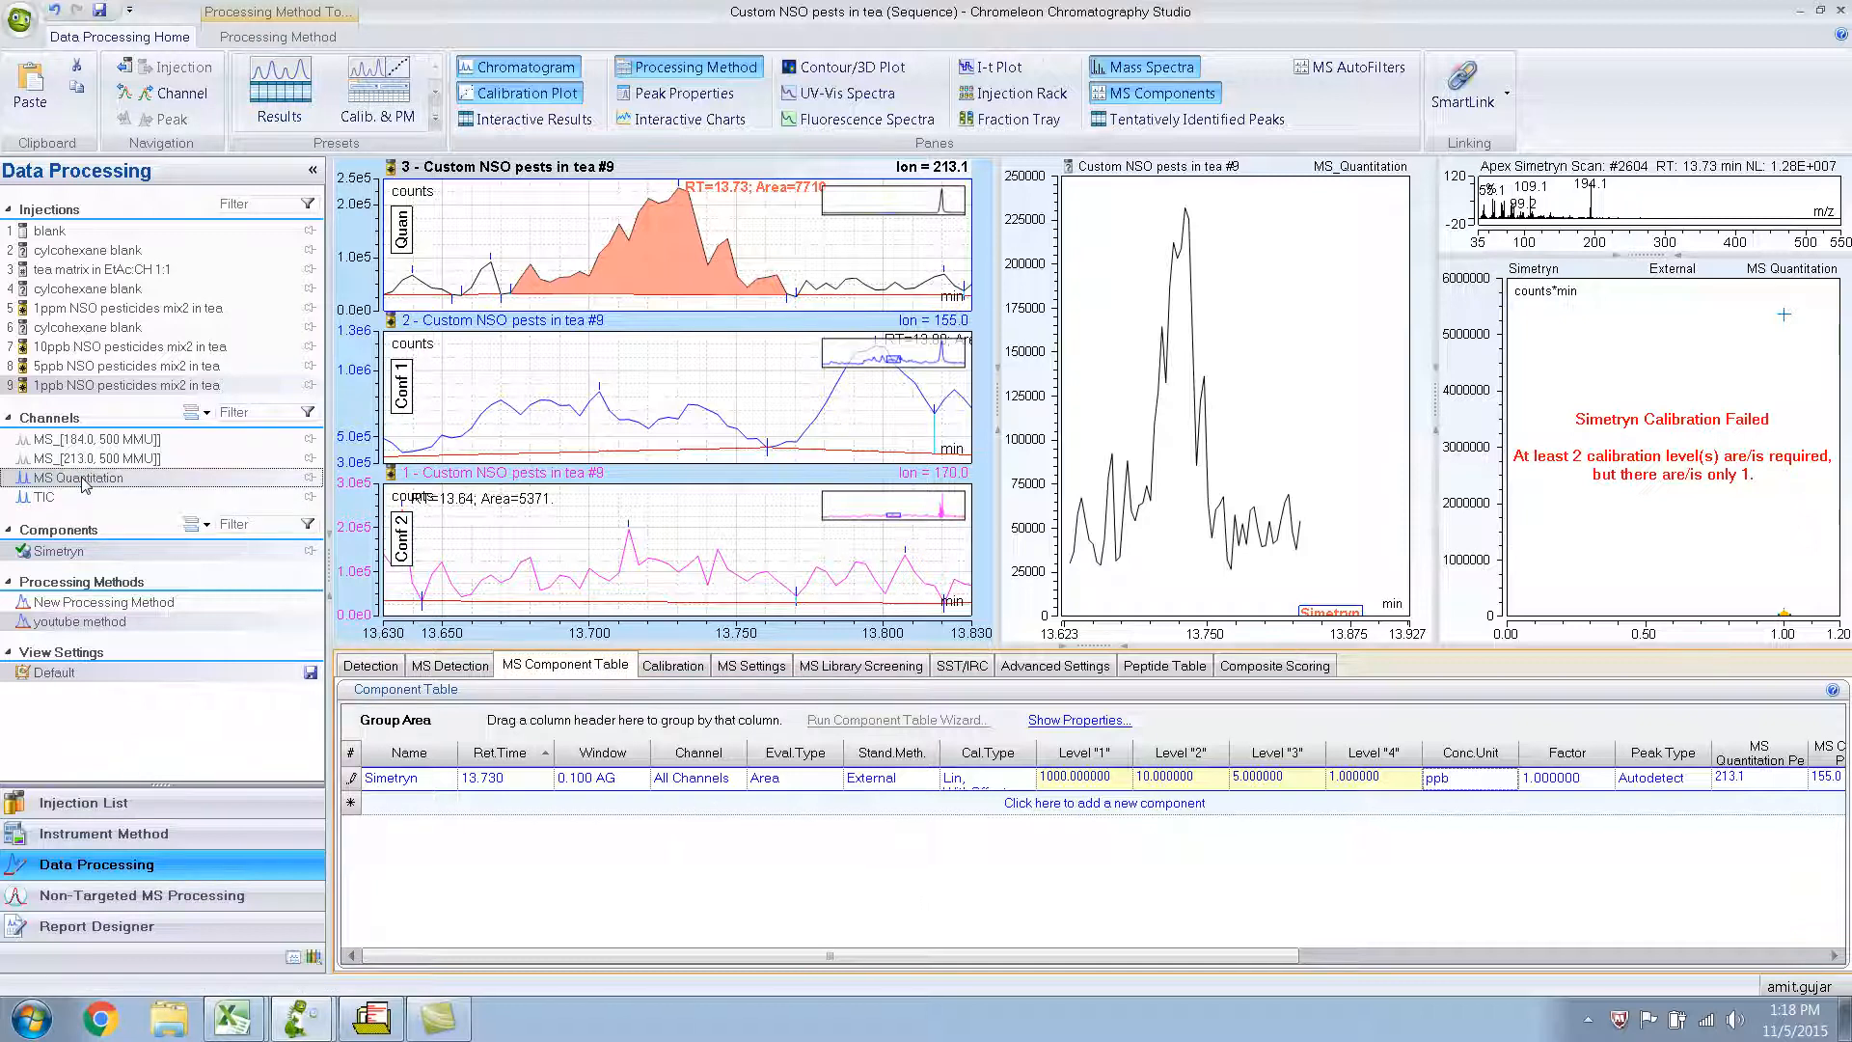
Compare Simetryn's peaks and calibration plot across the 10ppb, 1ppb, 5ppb and 1ppm injections, and between the TIC and MS Quantitation channels.
click(94, 349)
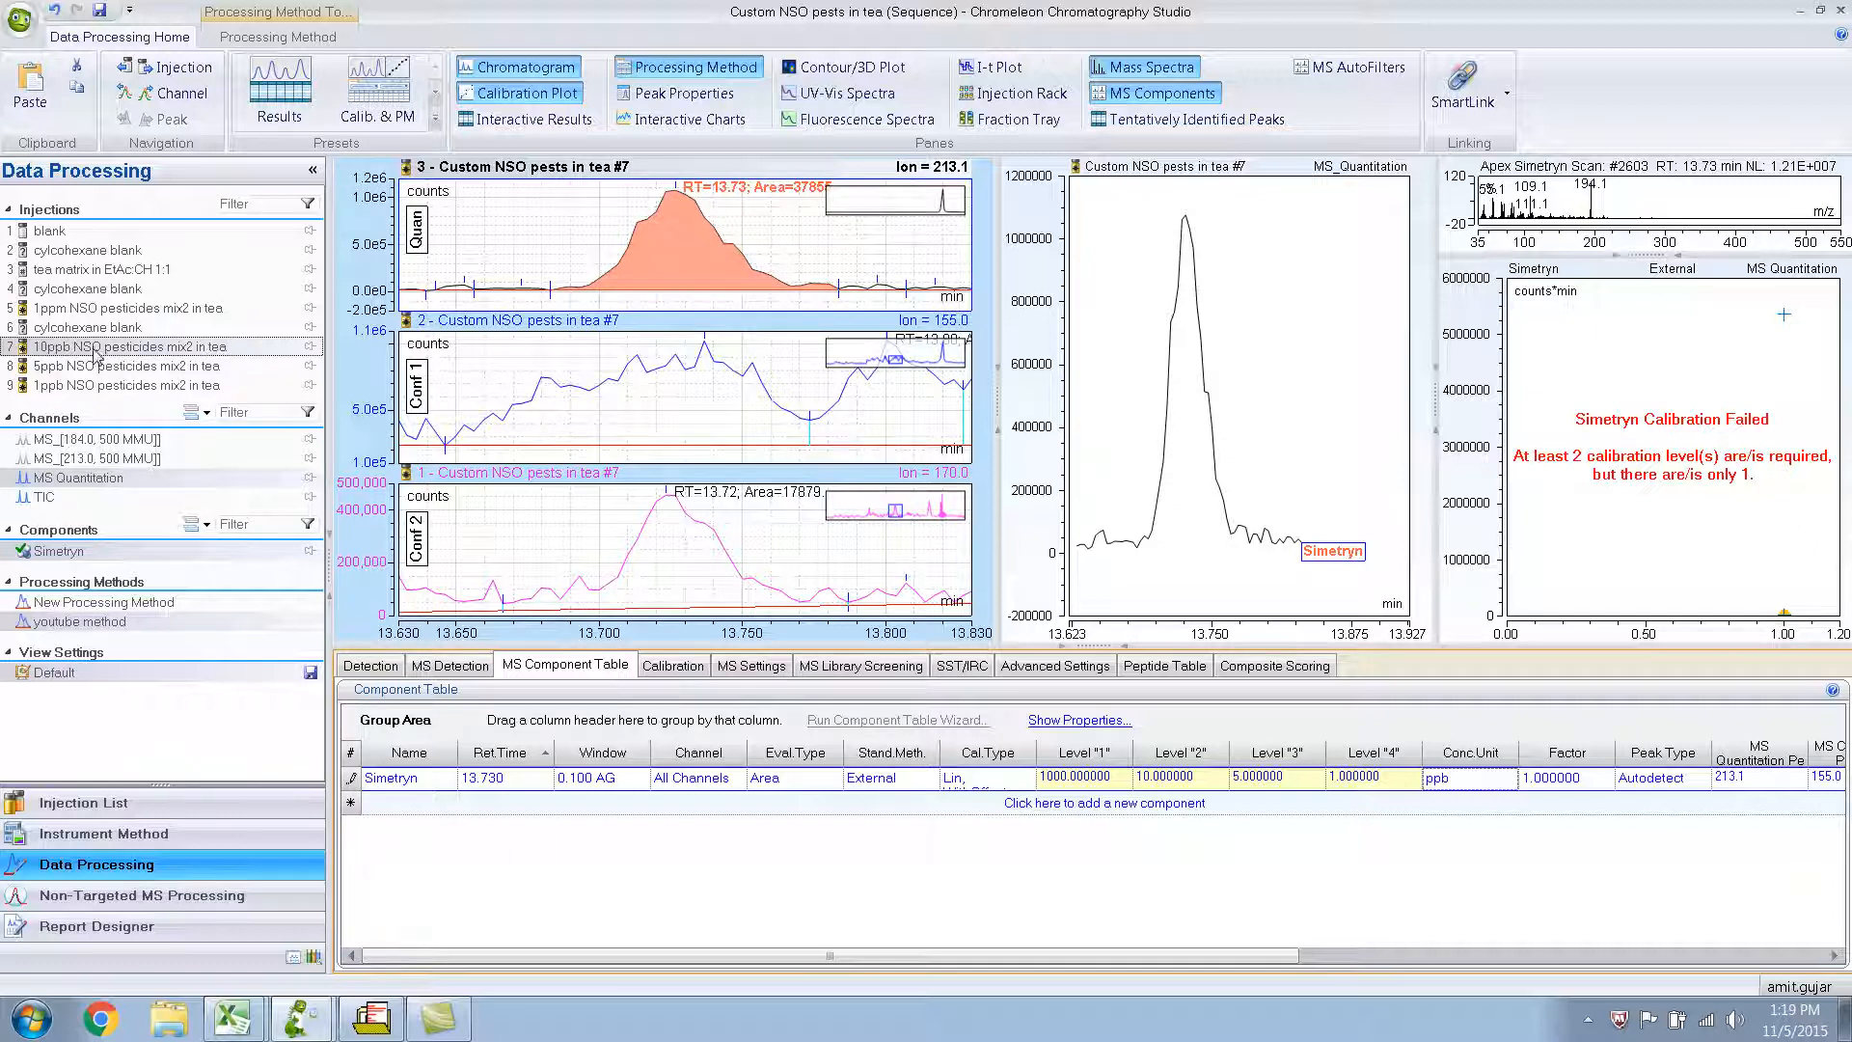
click(85, 386)
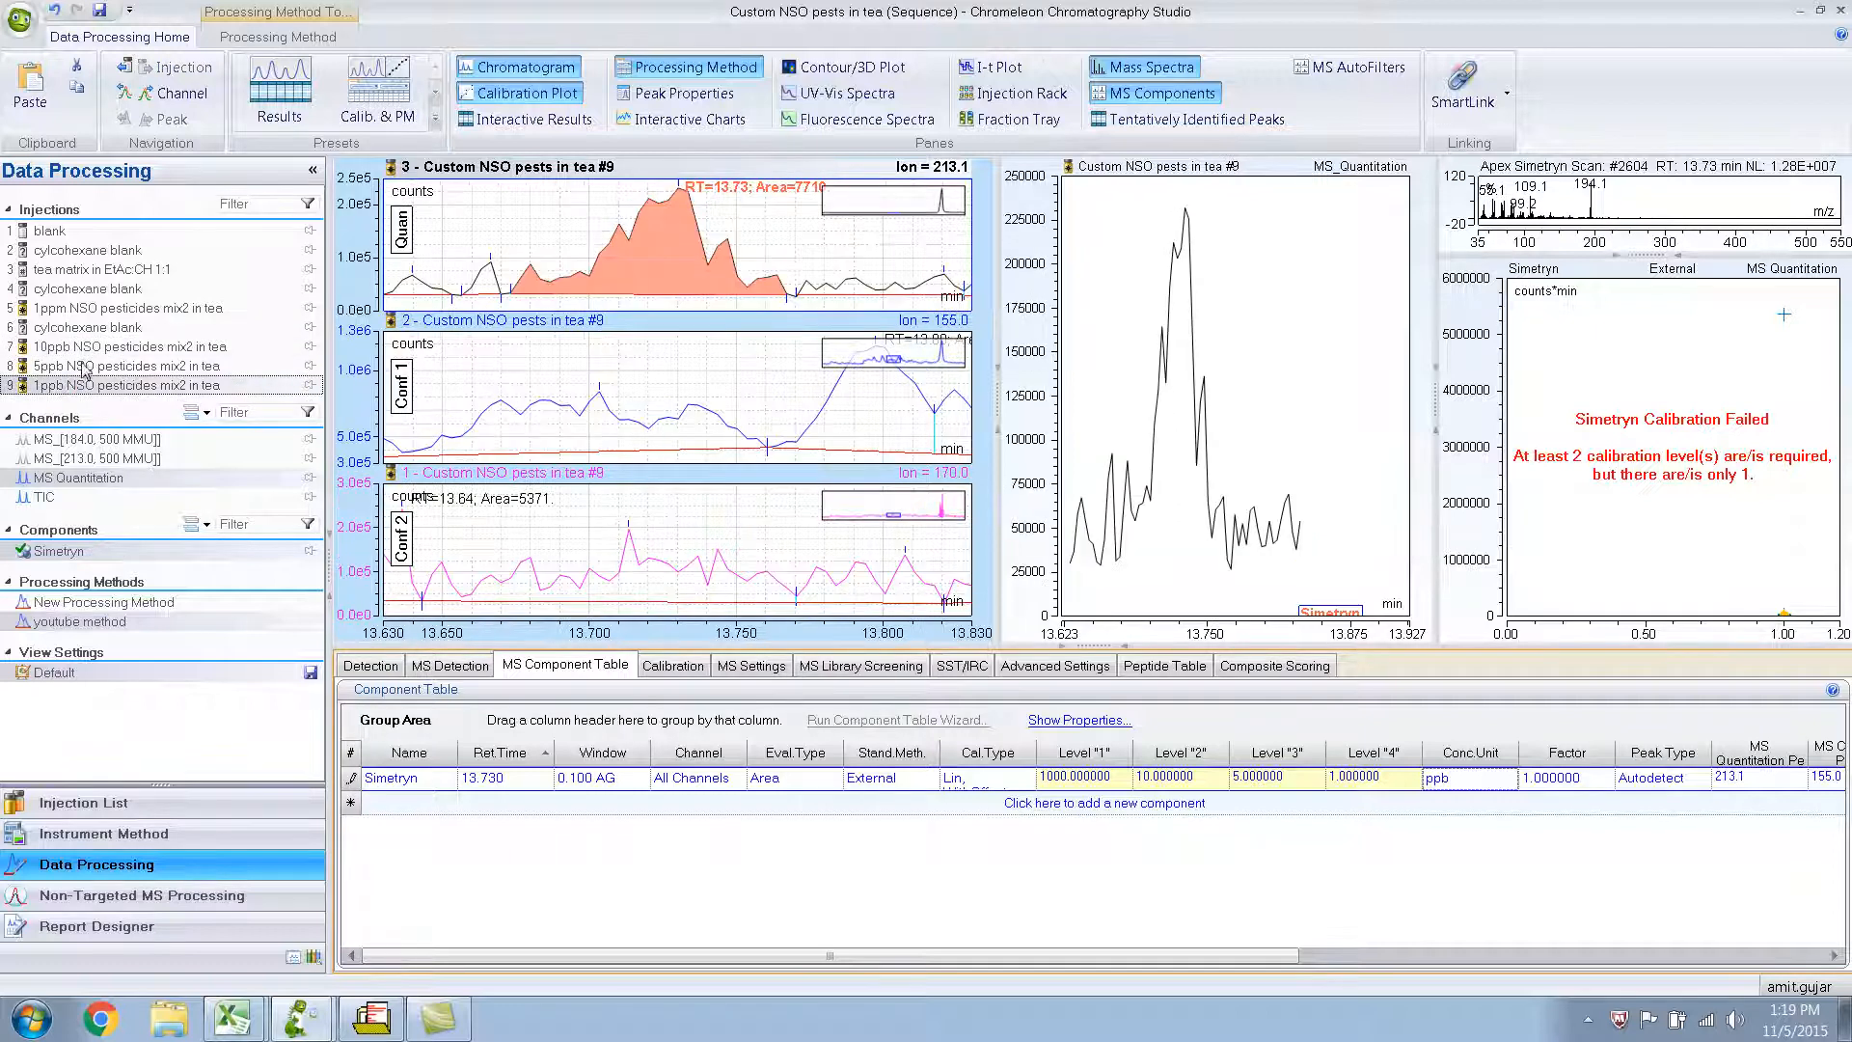
click(85, 367)
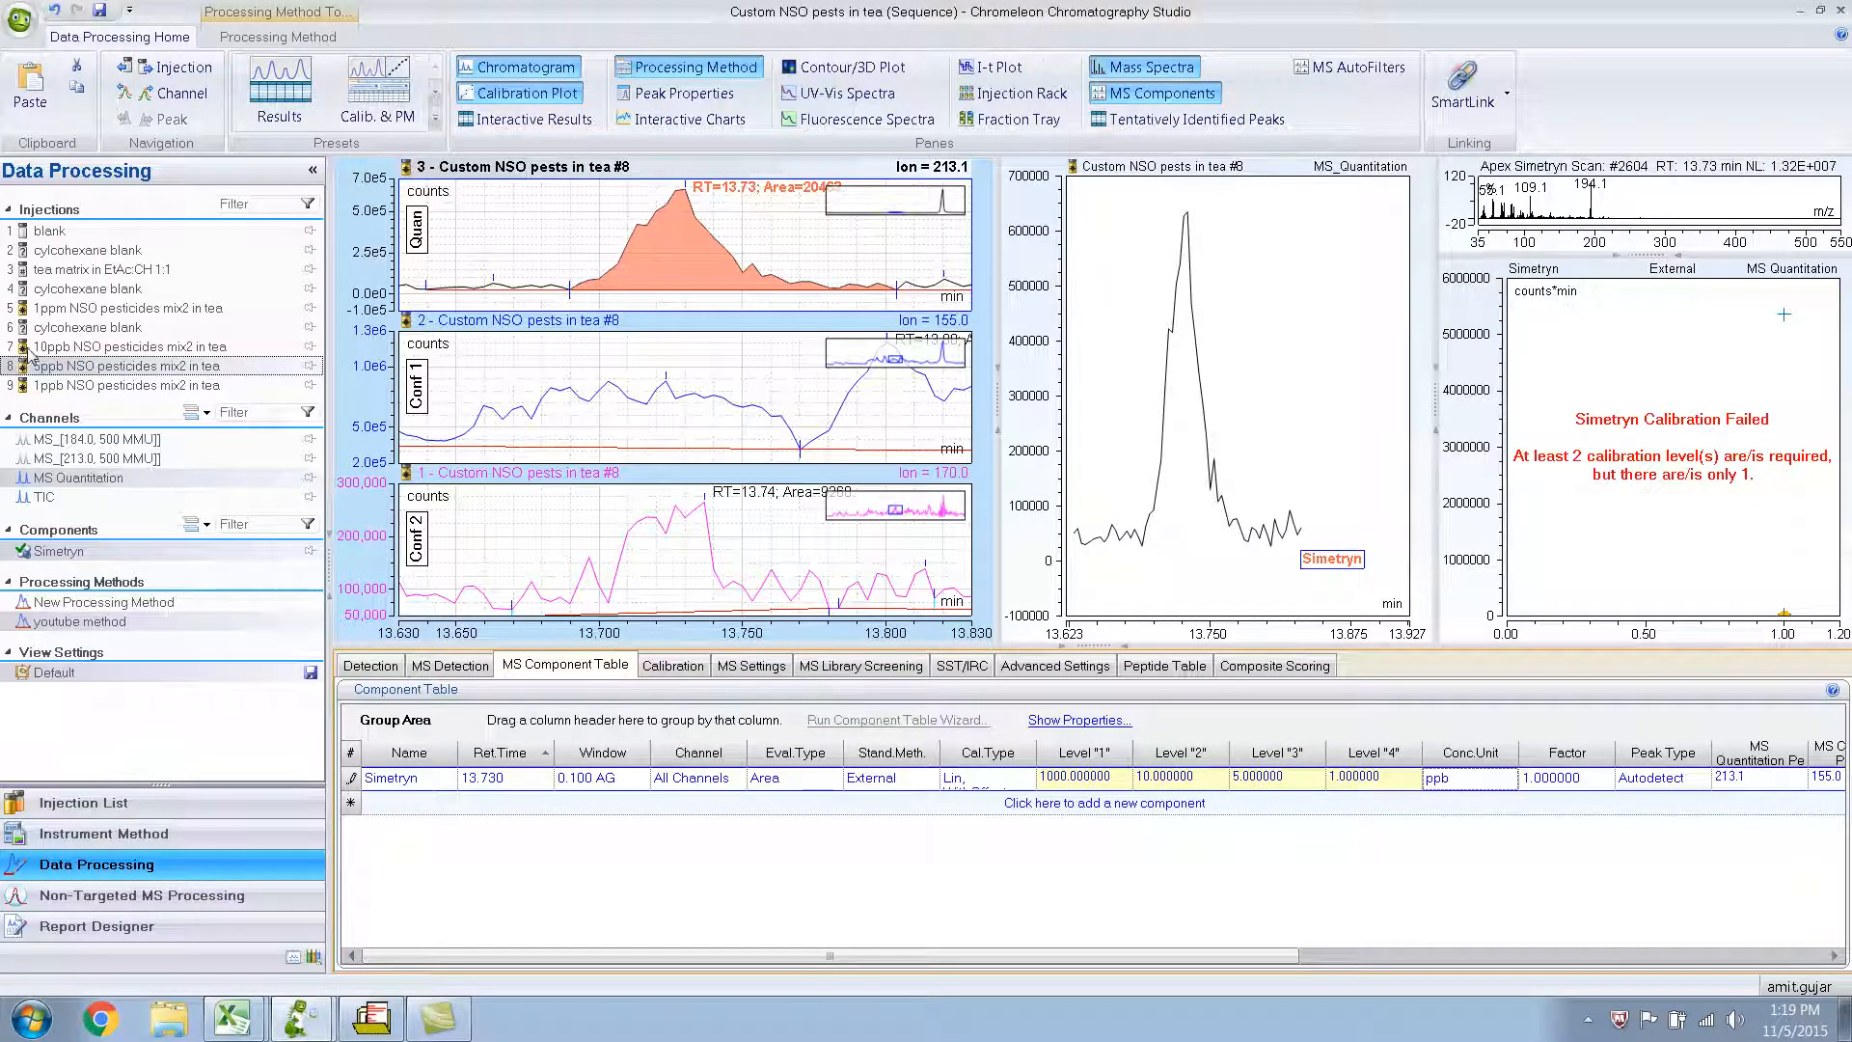
click(69, 310)
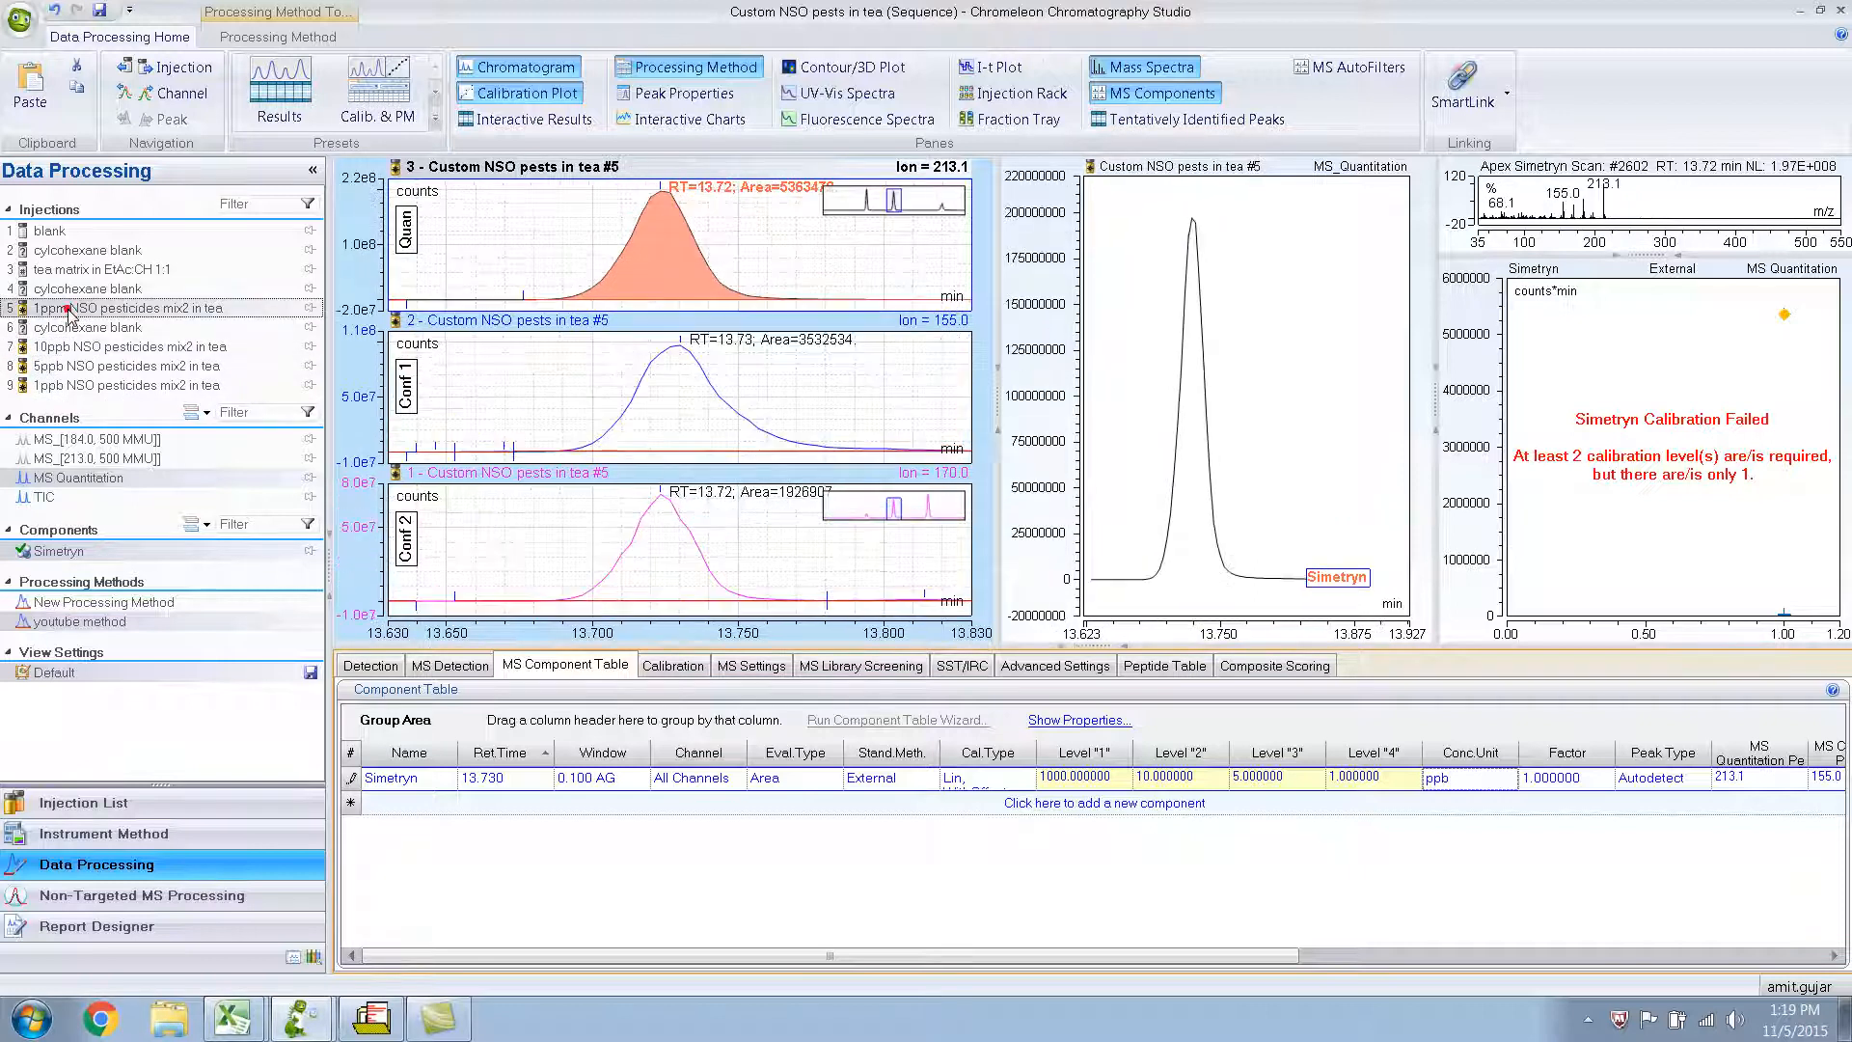
click(70, 346)
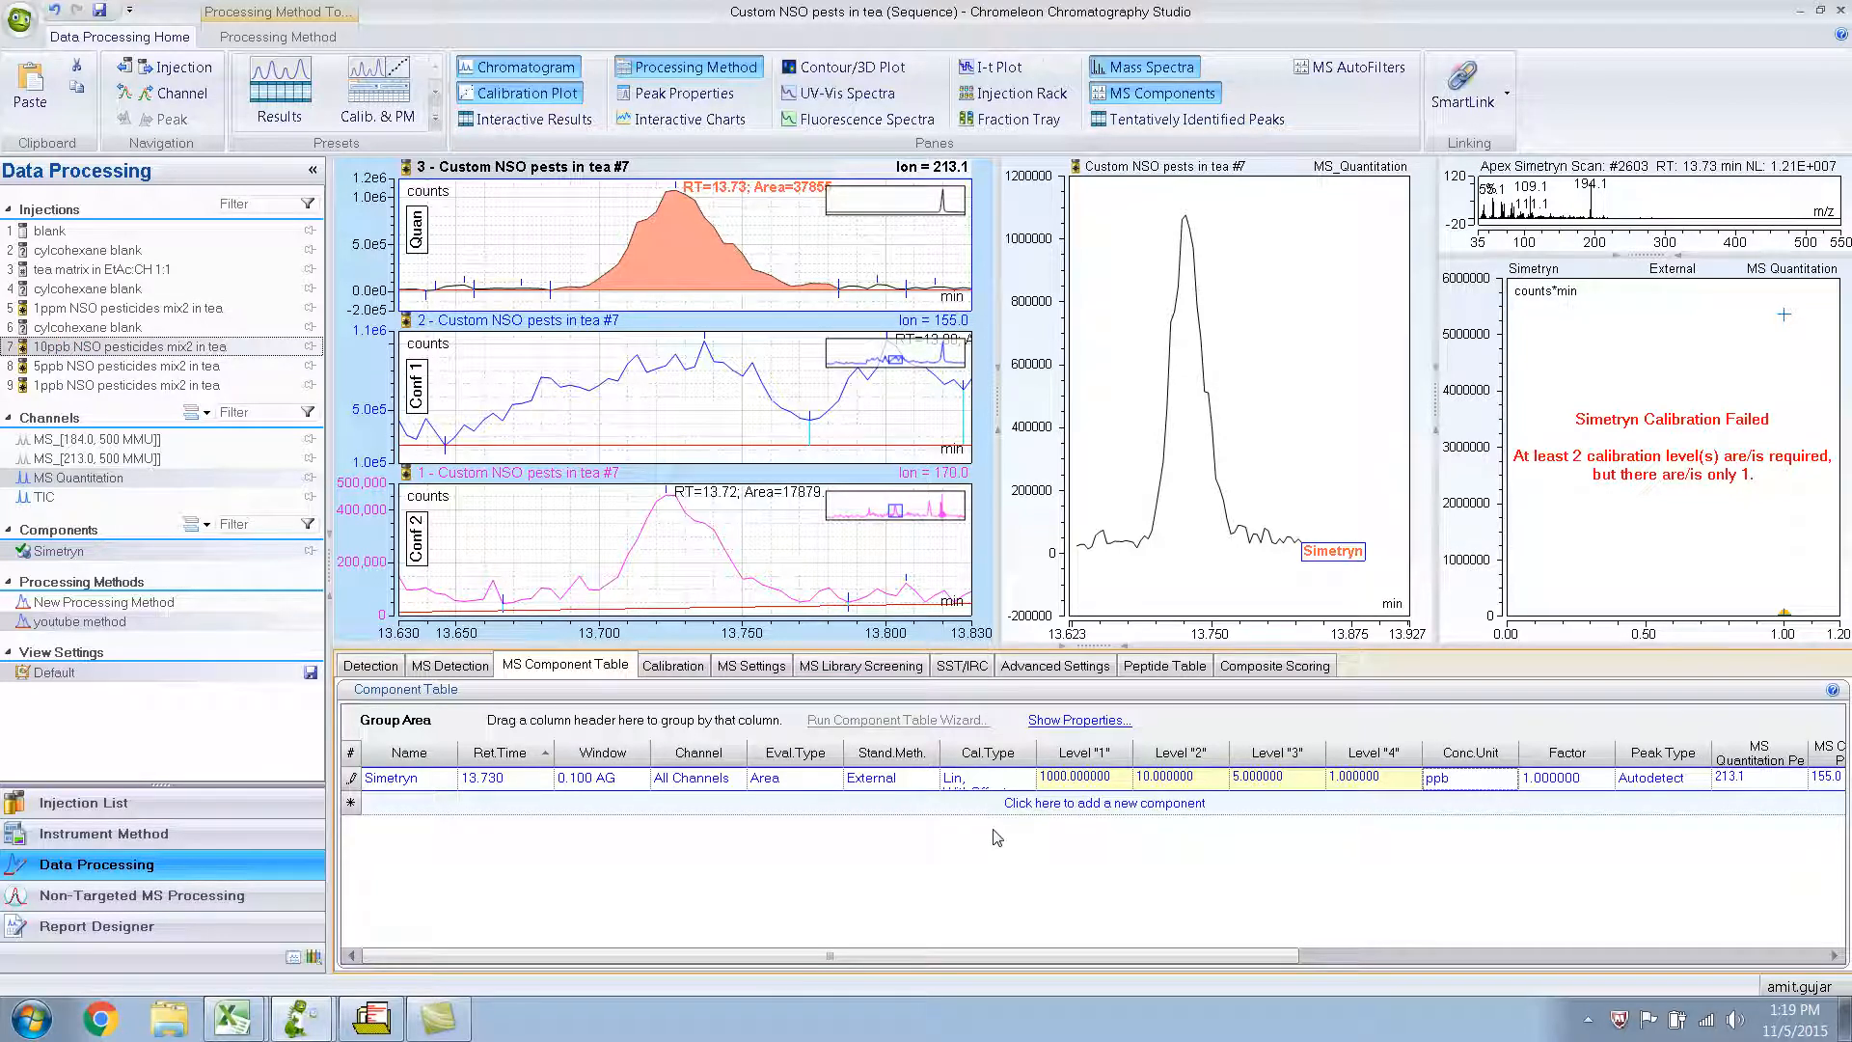
click(56, 498)
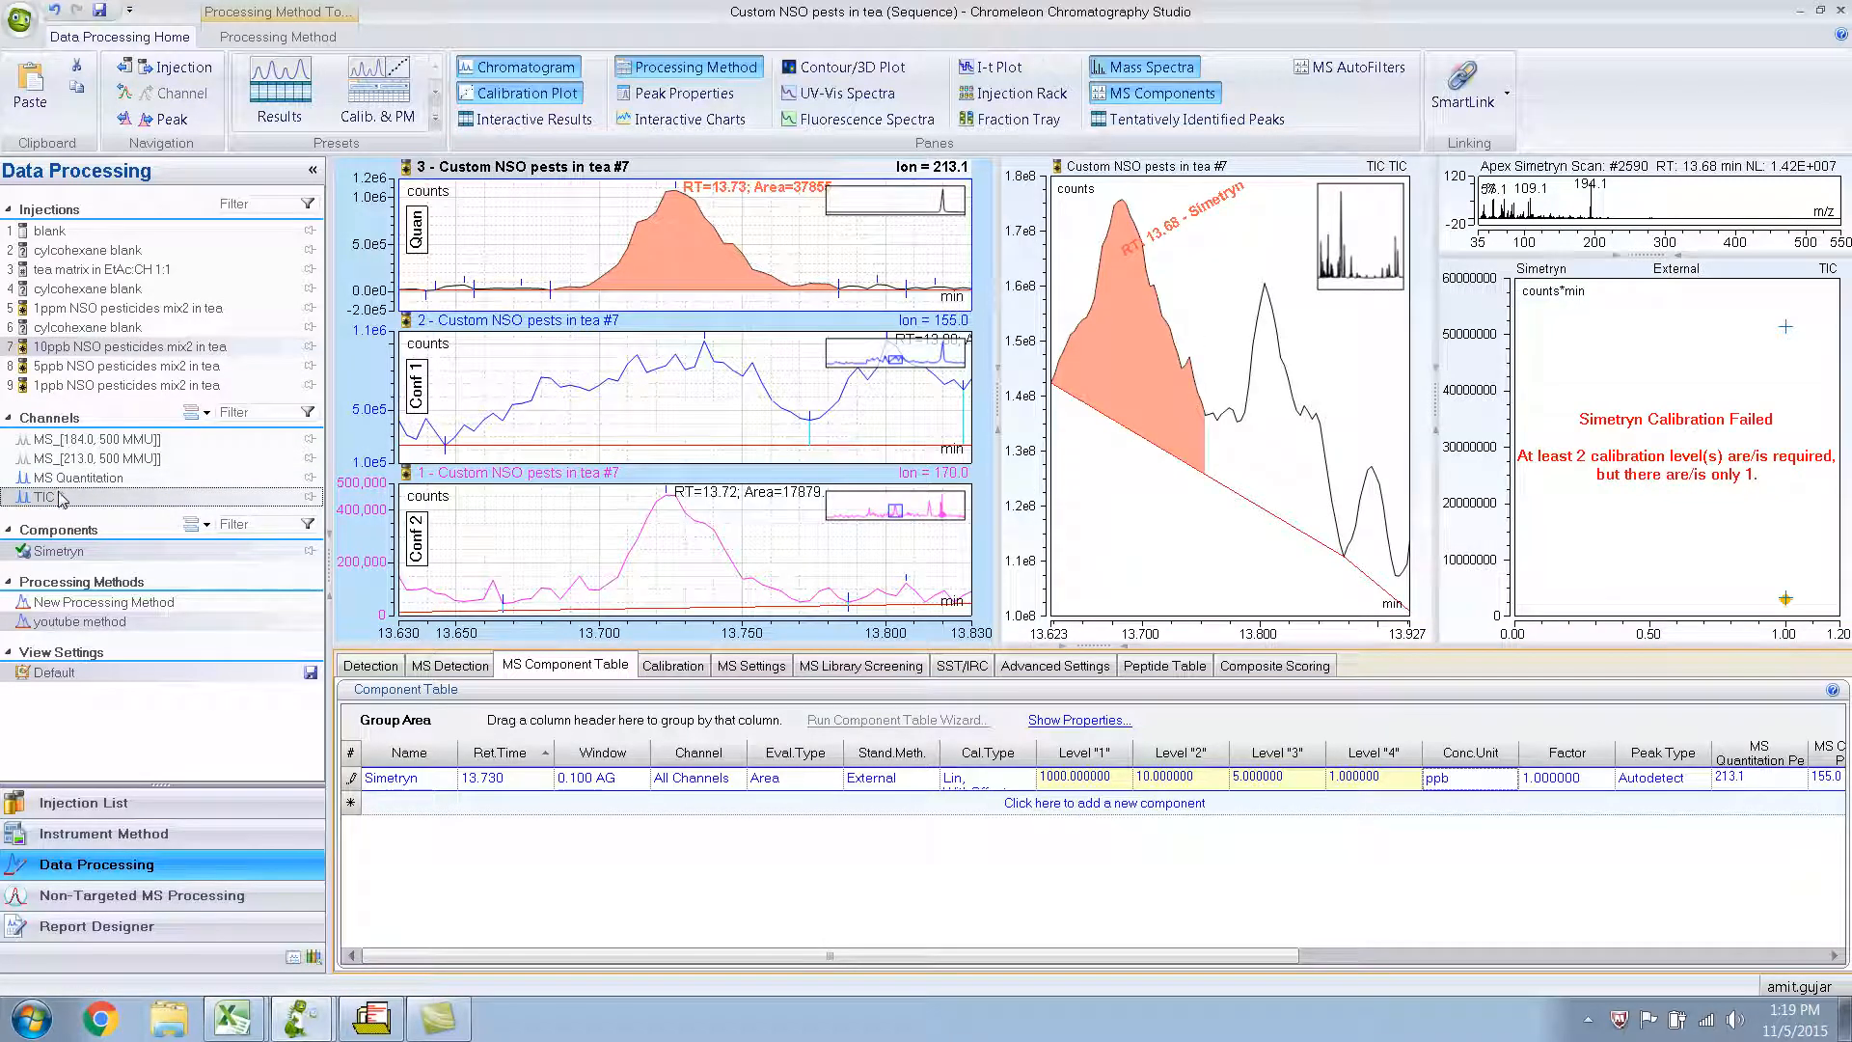
click(67, 479)
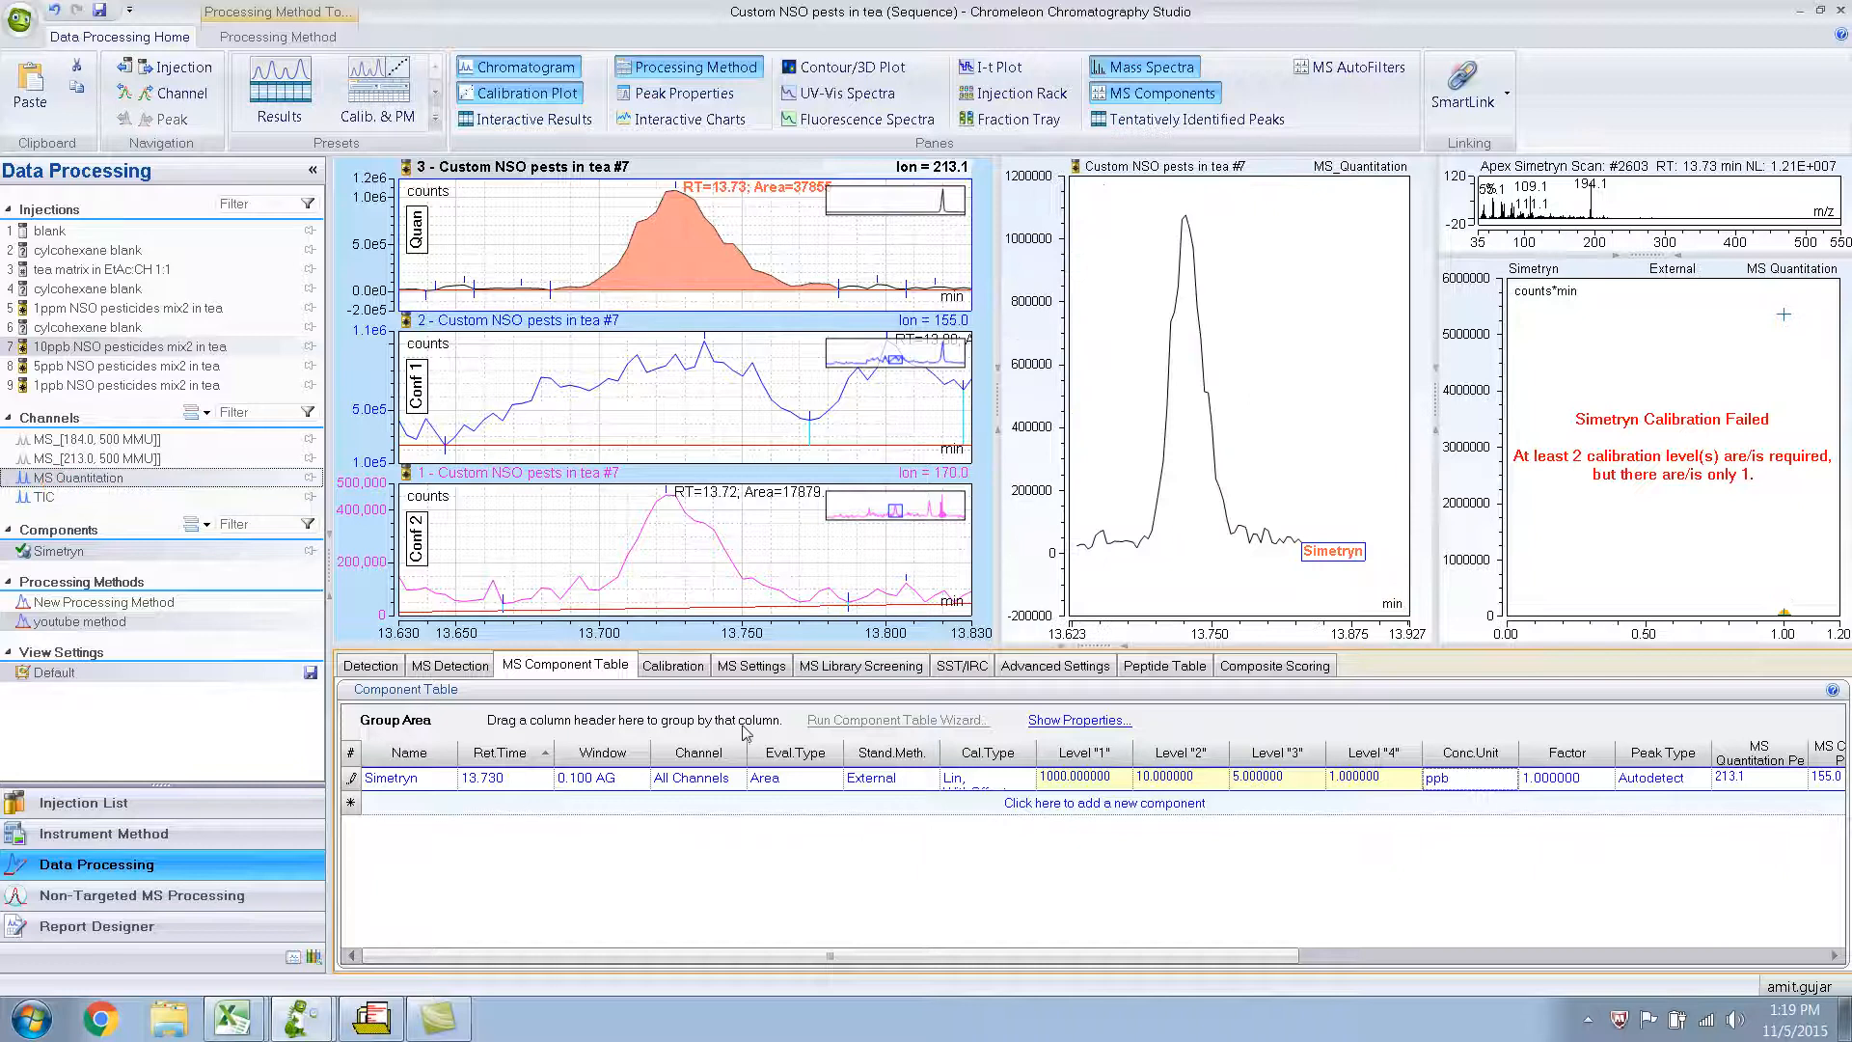
Commit the edited Simetryn row in the component table so that the calibration curve recalculates.
click(1538, 781)
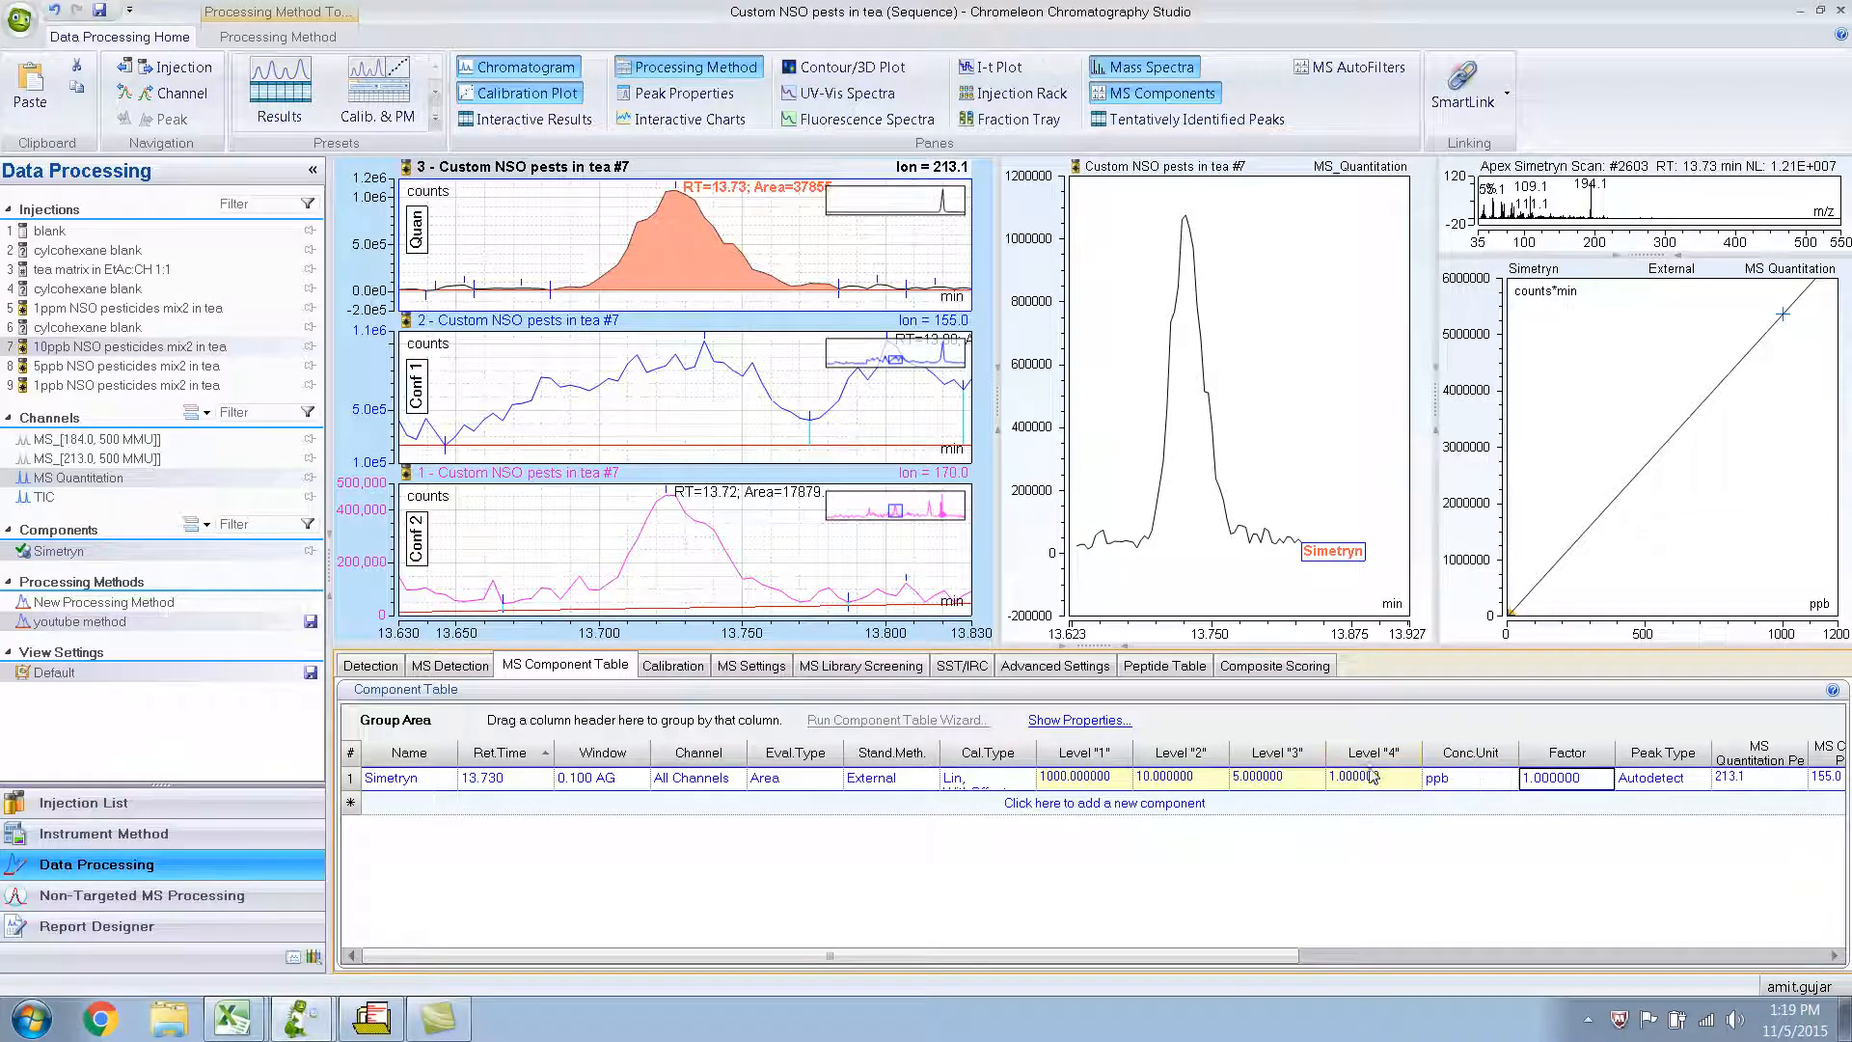
click(1433, 778)
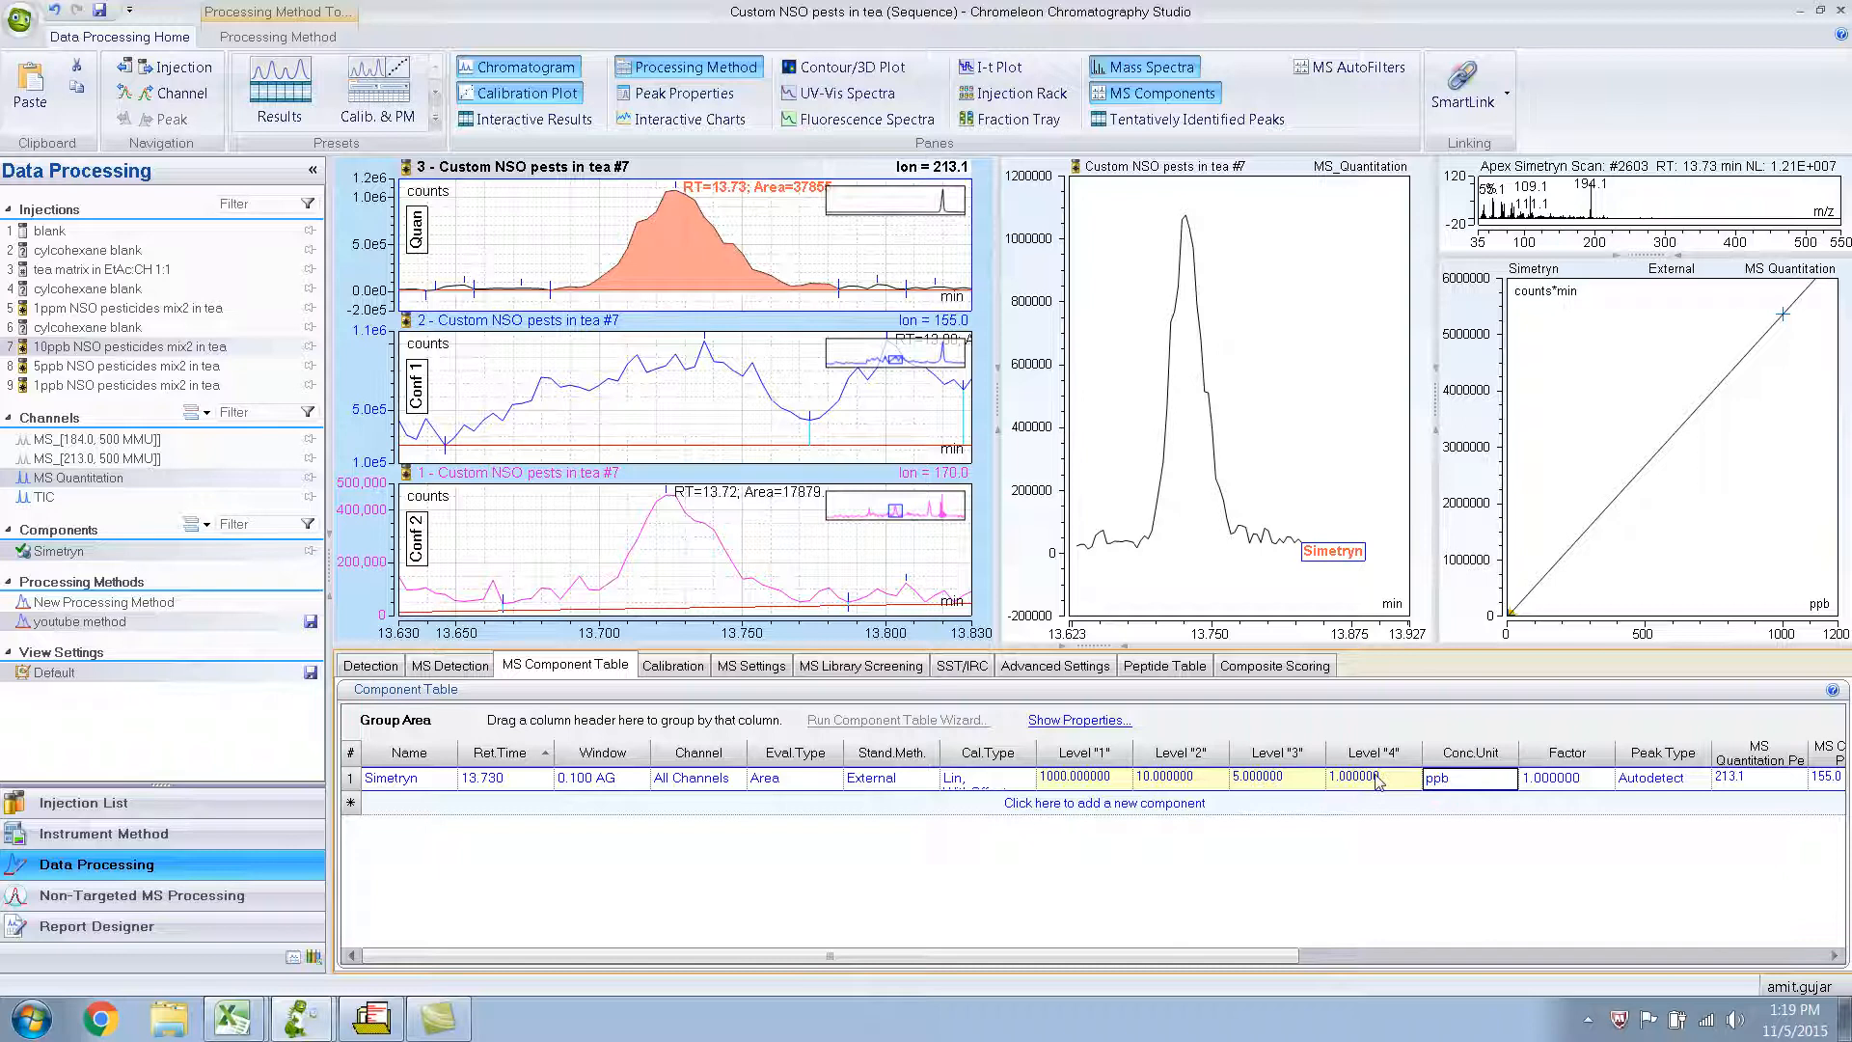
click(1551, 778)
click(1501, 783)
click(1355, 783)
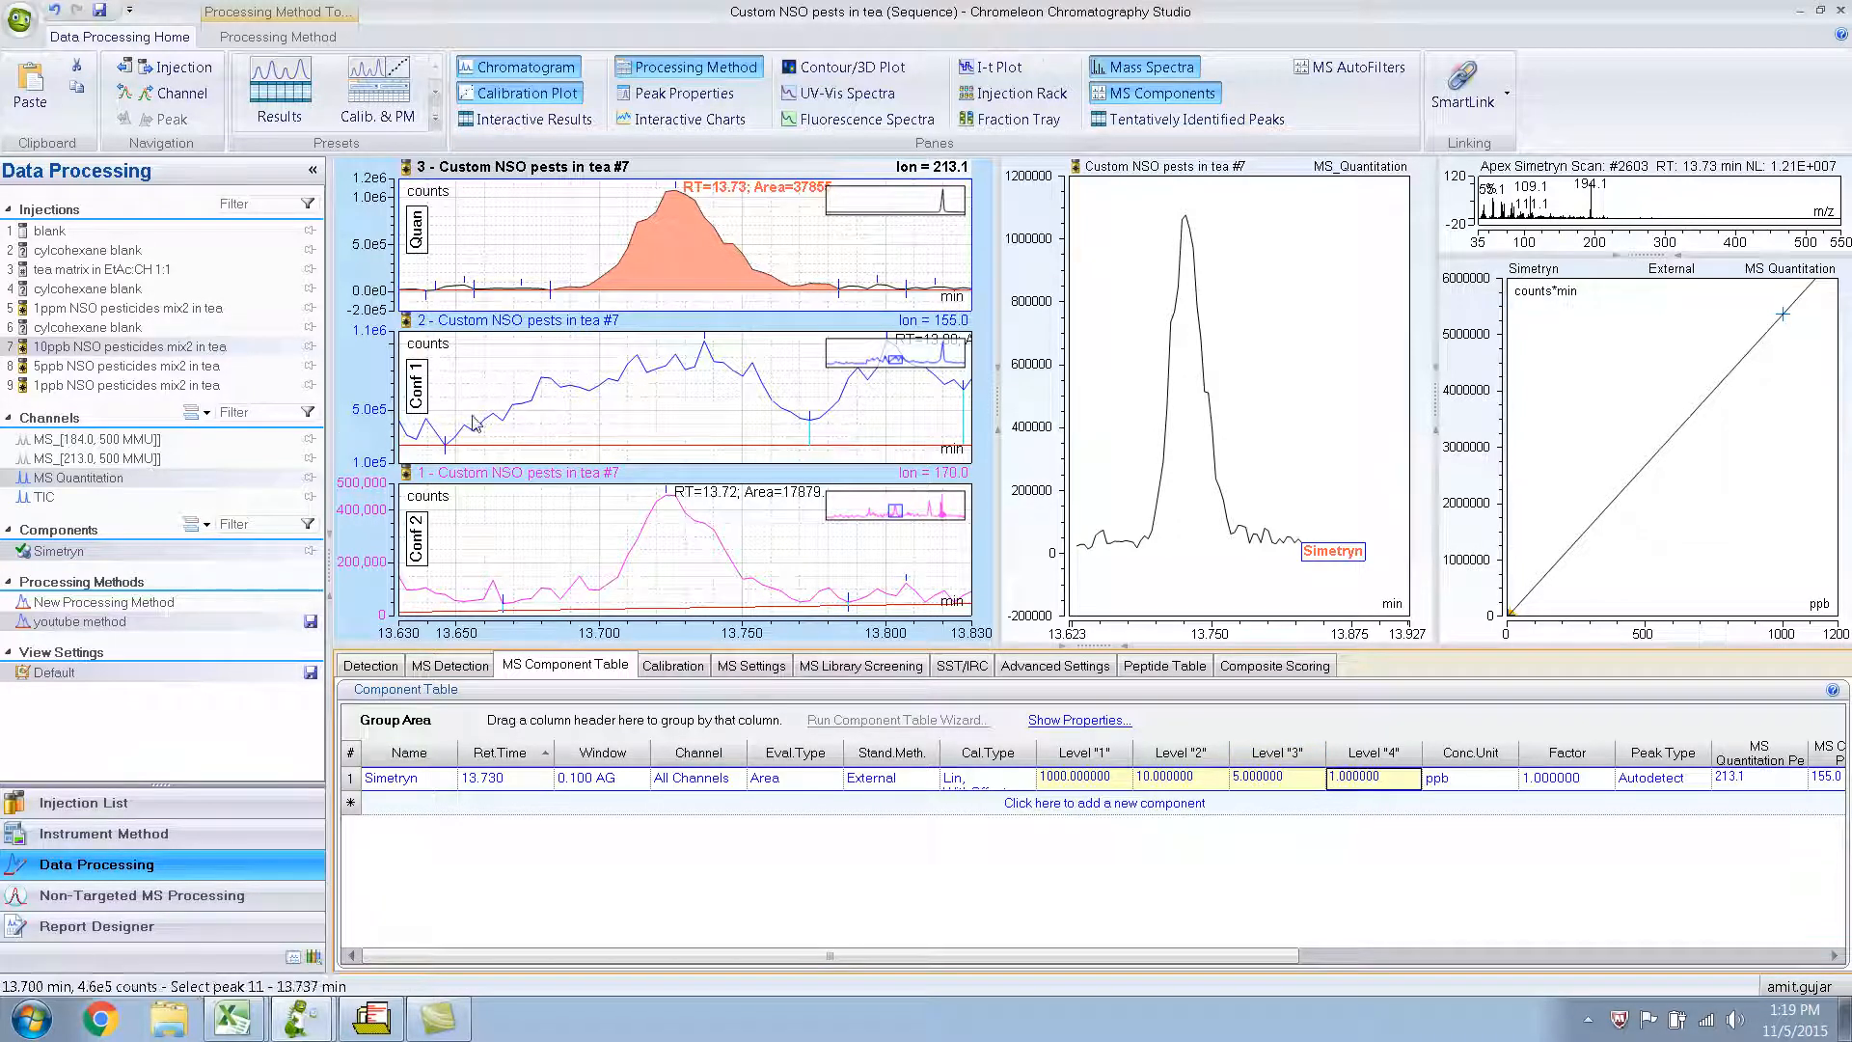
Examine the lowest calibration points near the origin of Simetryn's curve and restore the full plot range.
drag(1555, 556, 1509, 613)
drag(1514, 527, 1719, 553)
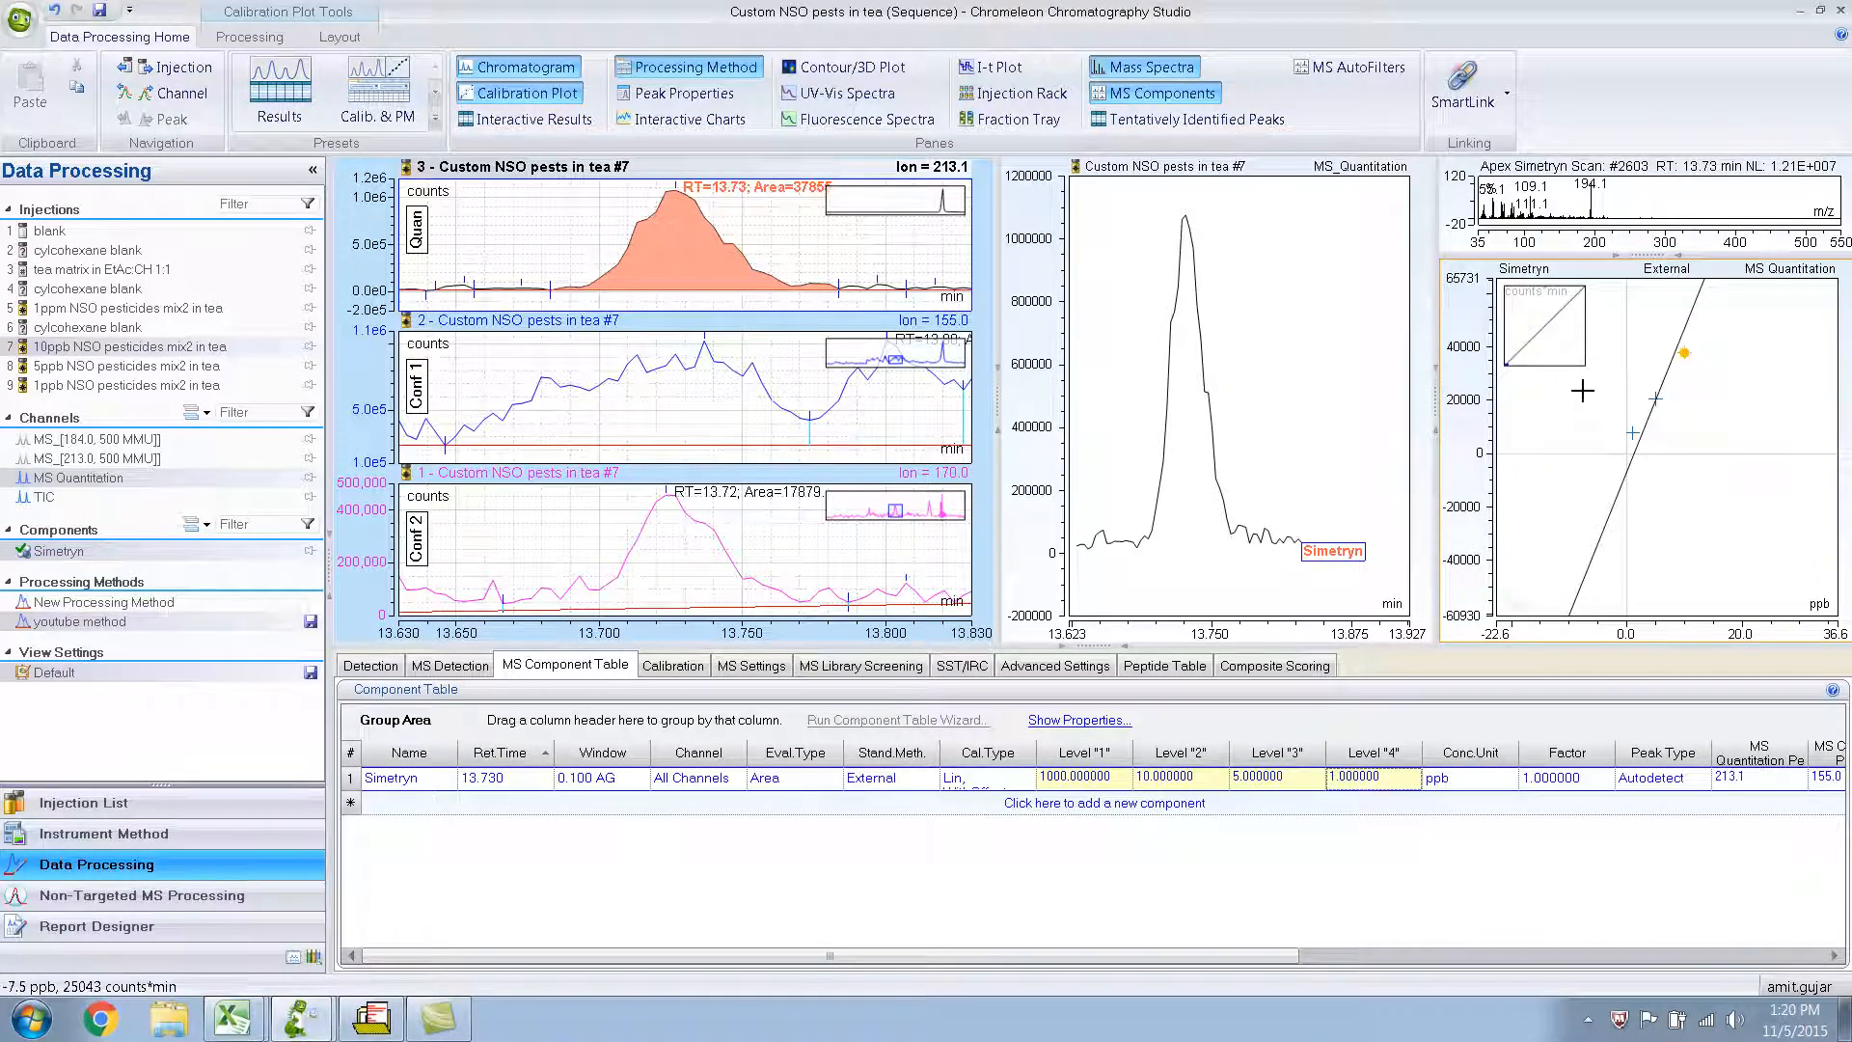
double_click(1573, 333)
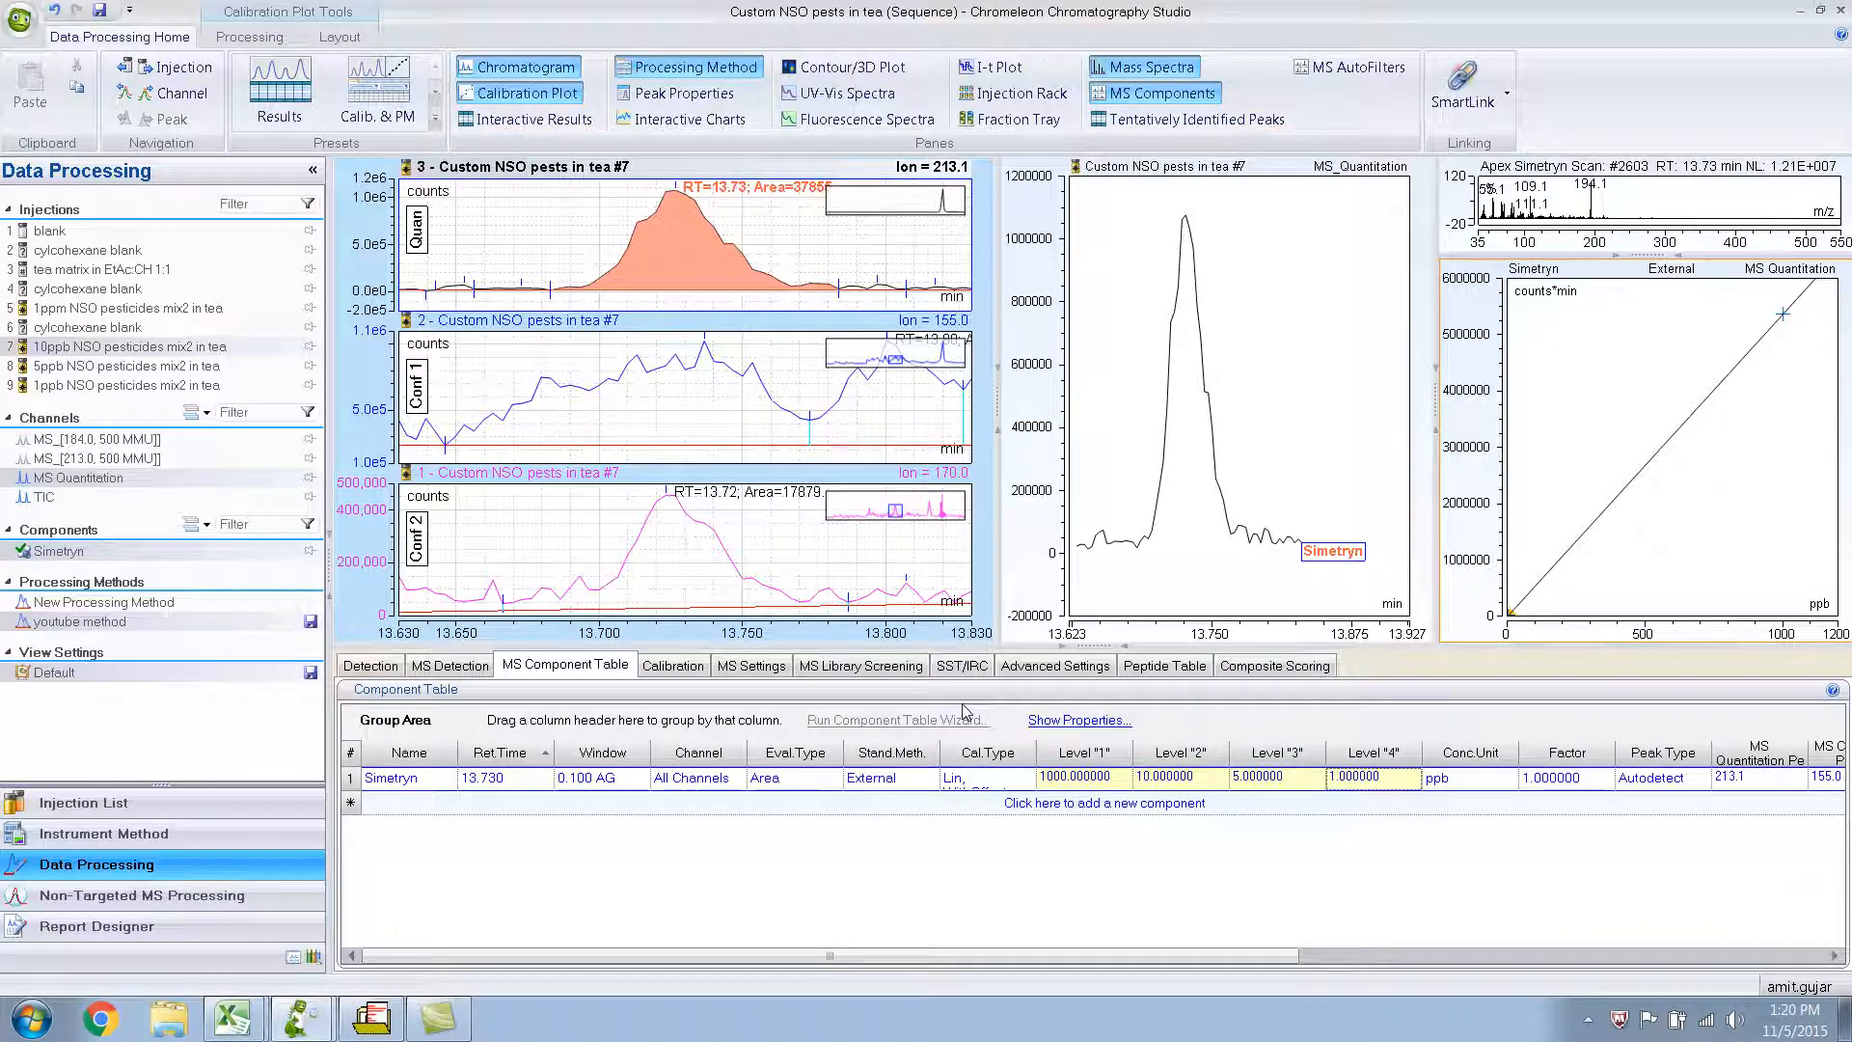
Set the evaluation channel in Simetryn's component properties to MS Quantitation and close the properties.
click(924, 777)
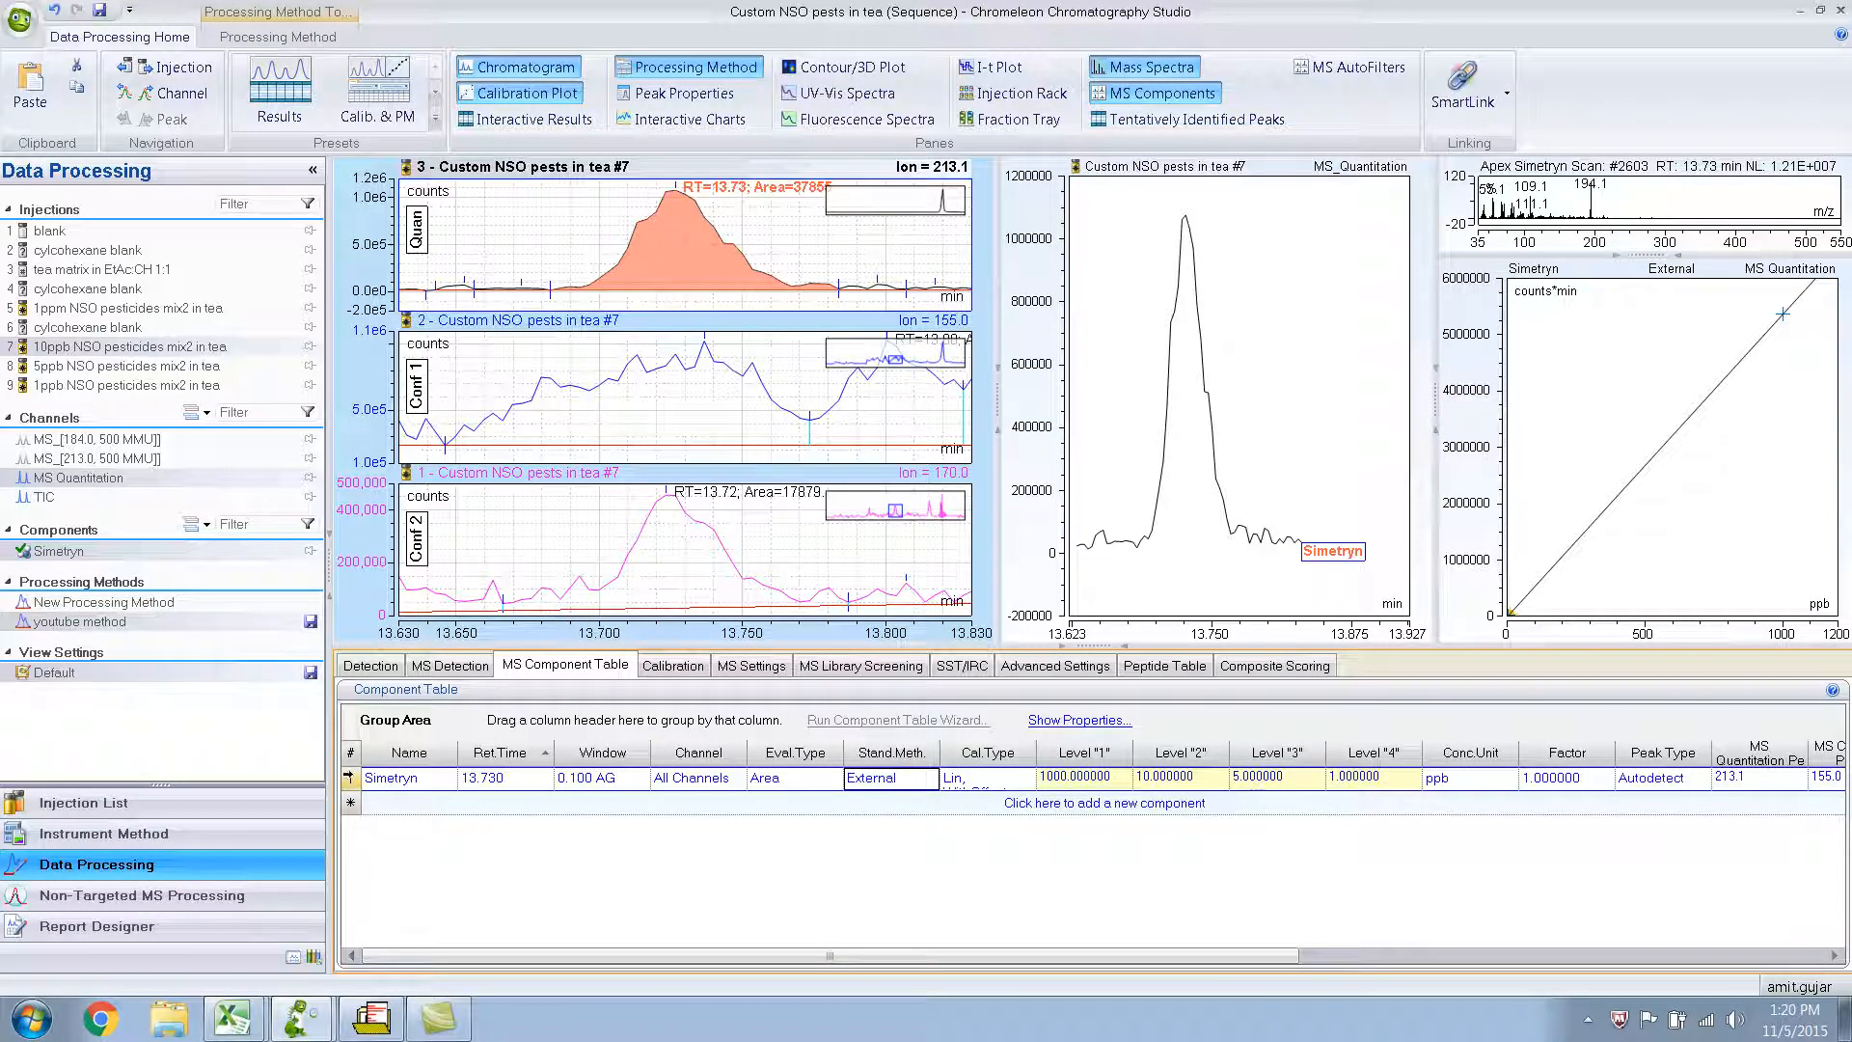
double_click(352, 779)
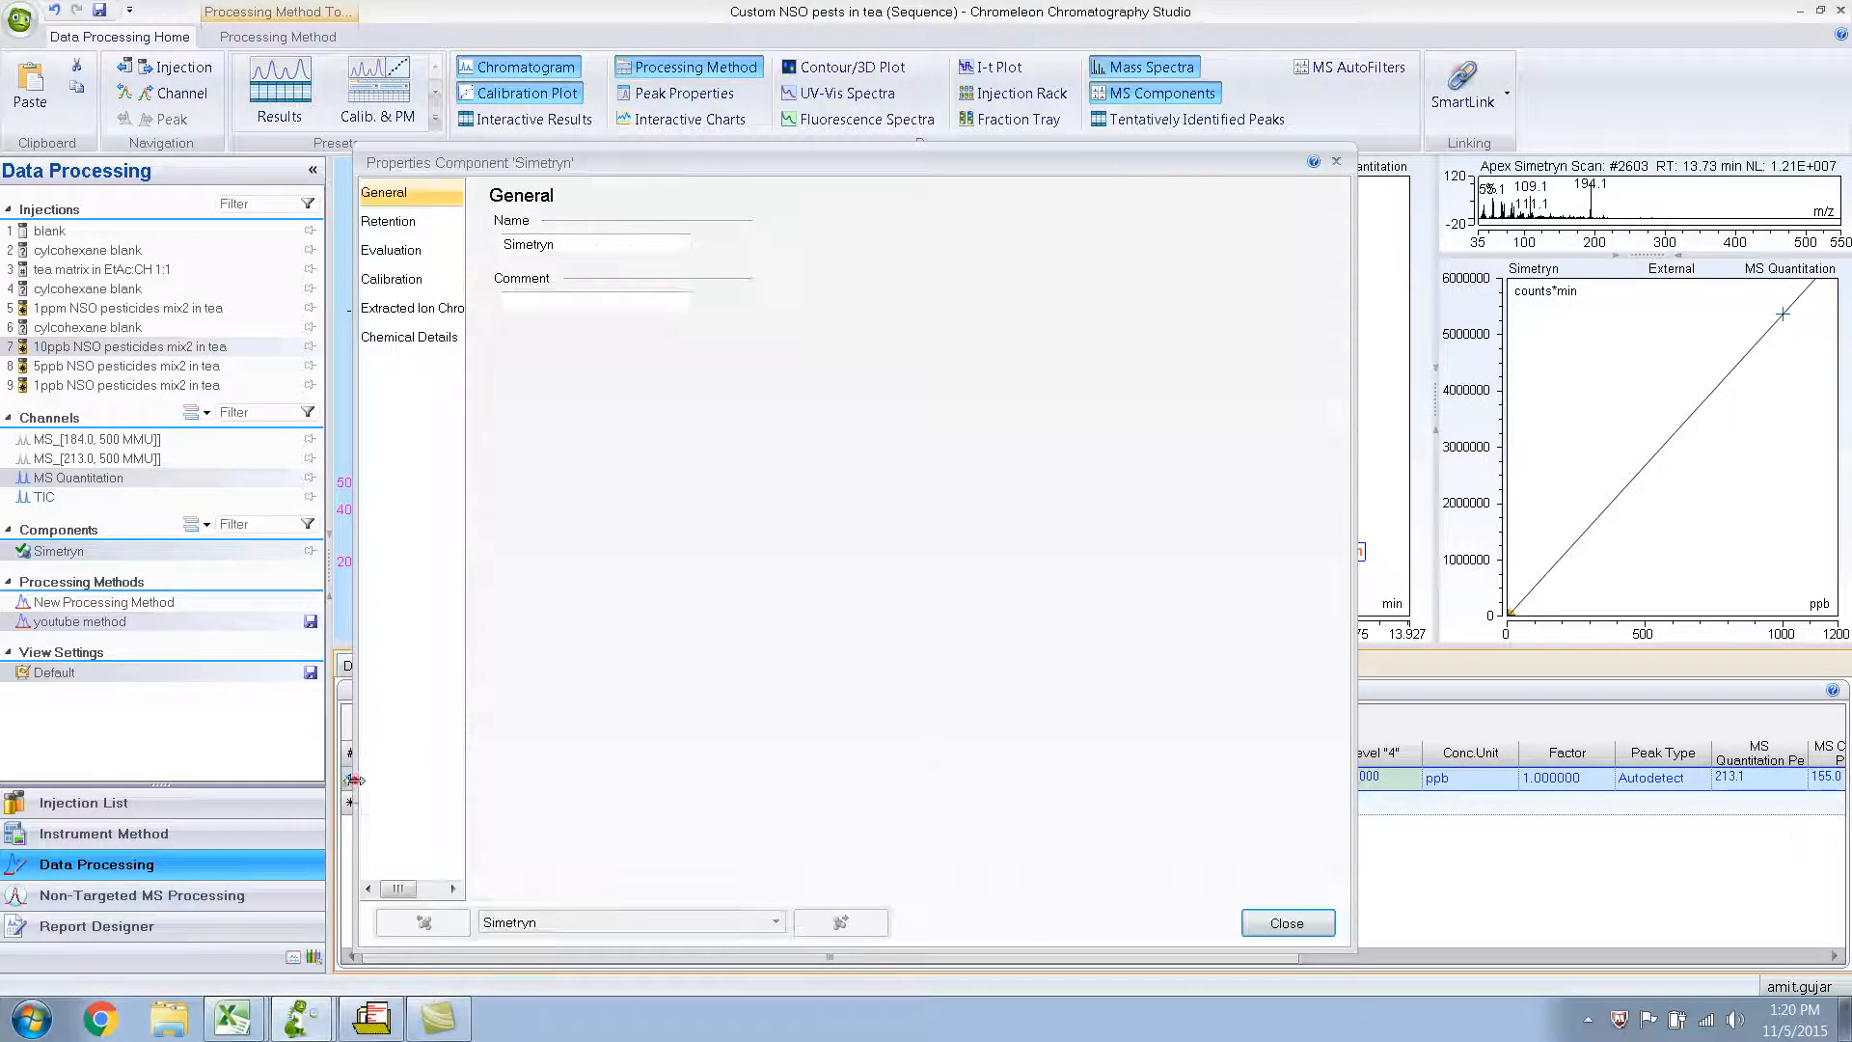
click(396, 250)
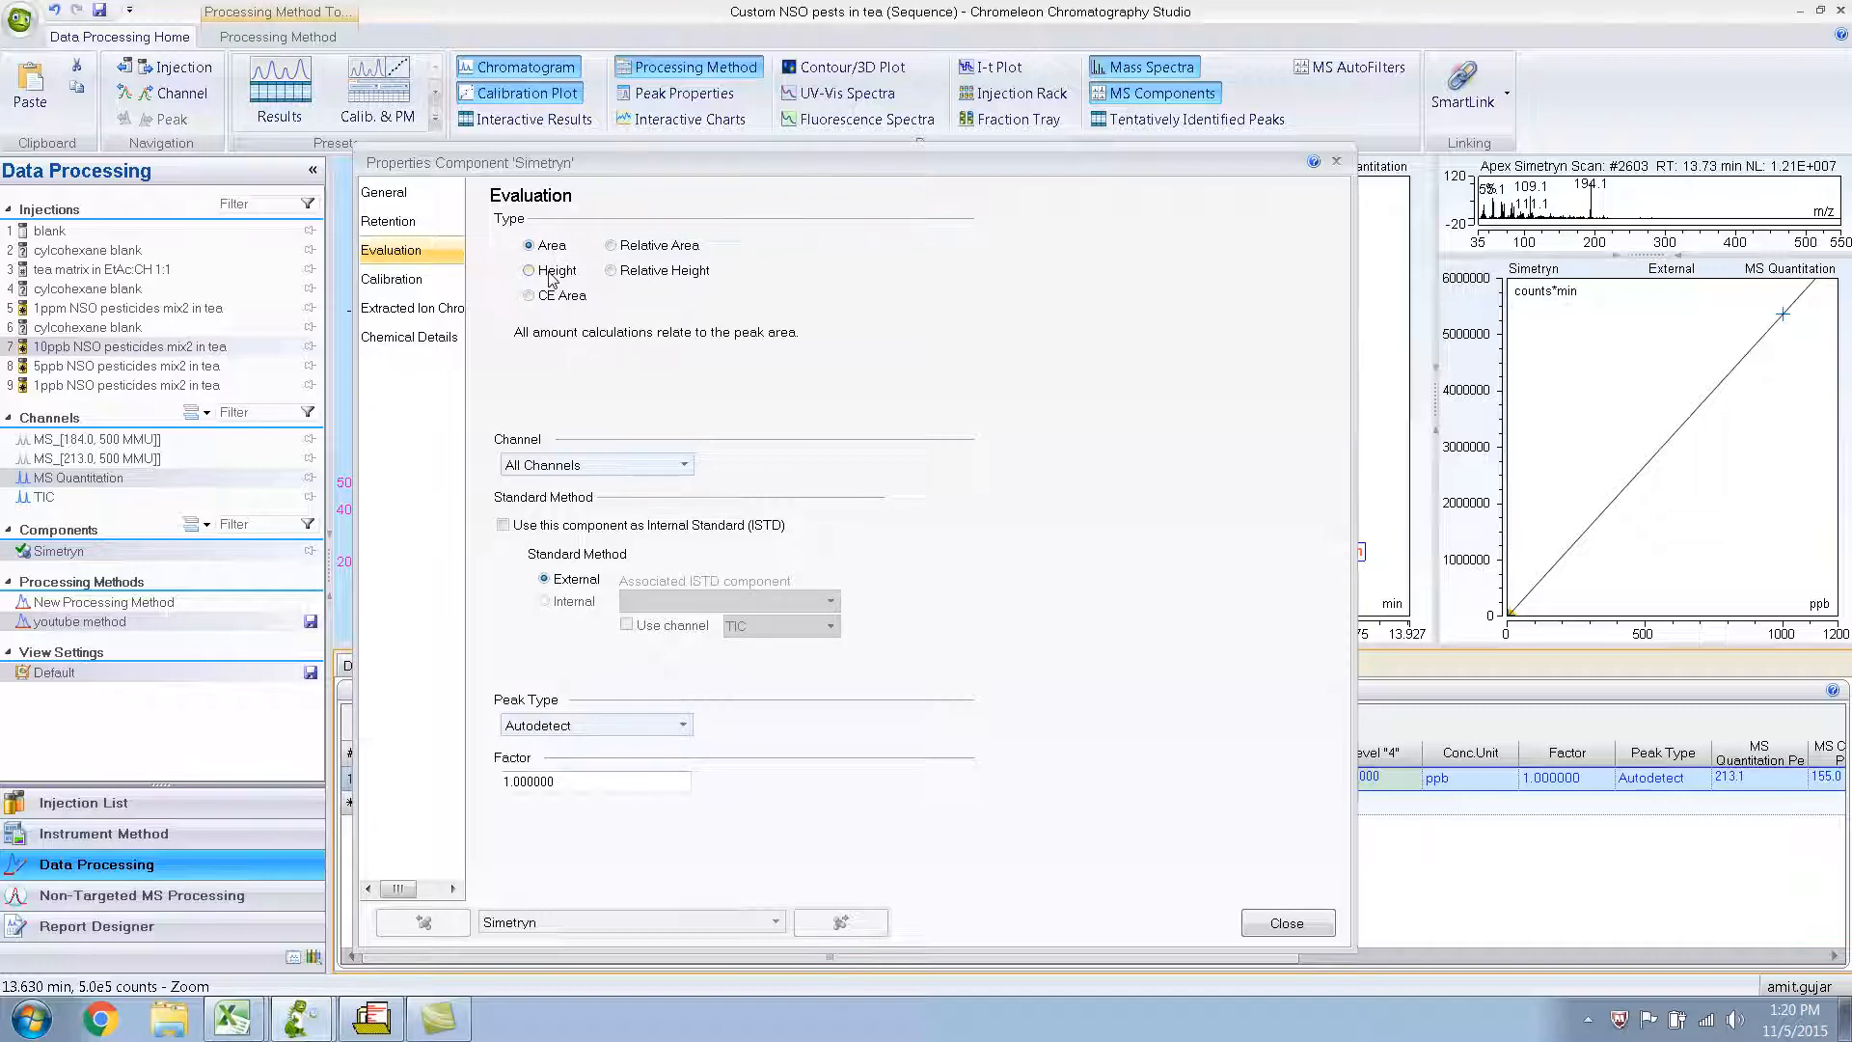
click(685, 471)
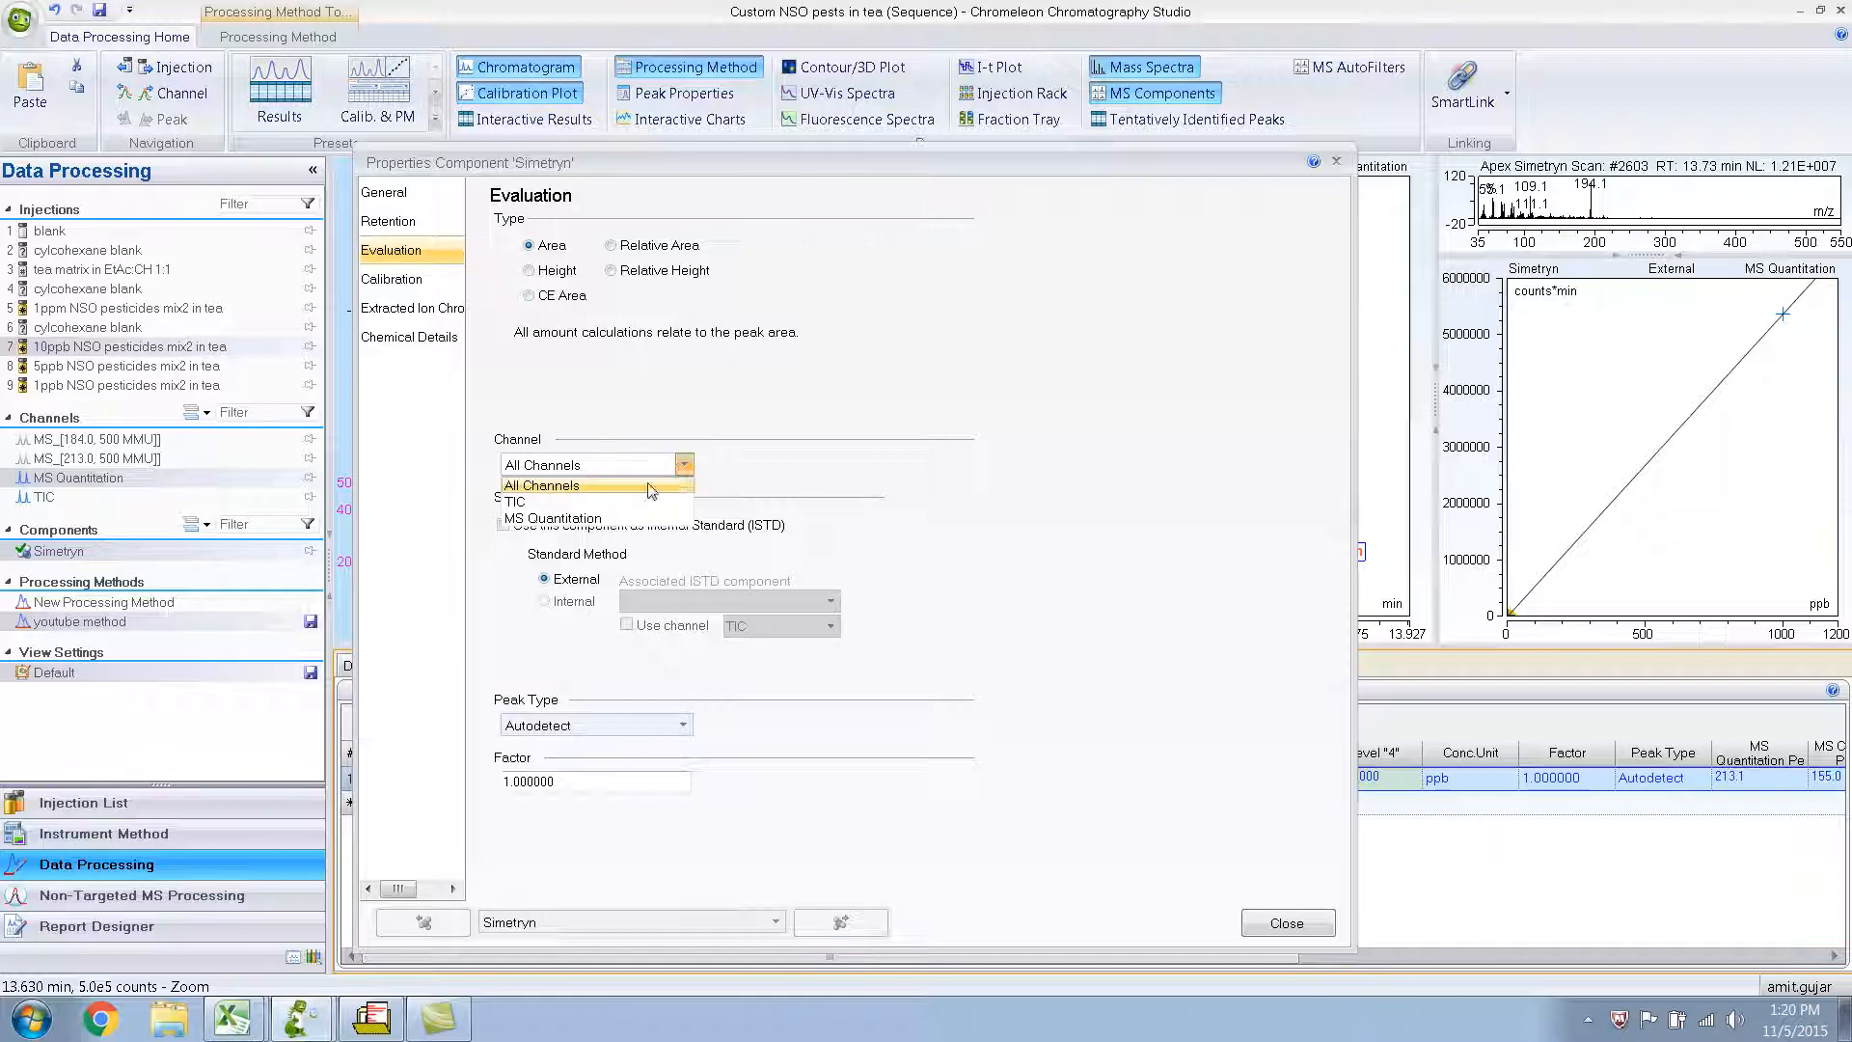
click(602, 517)
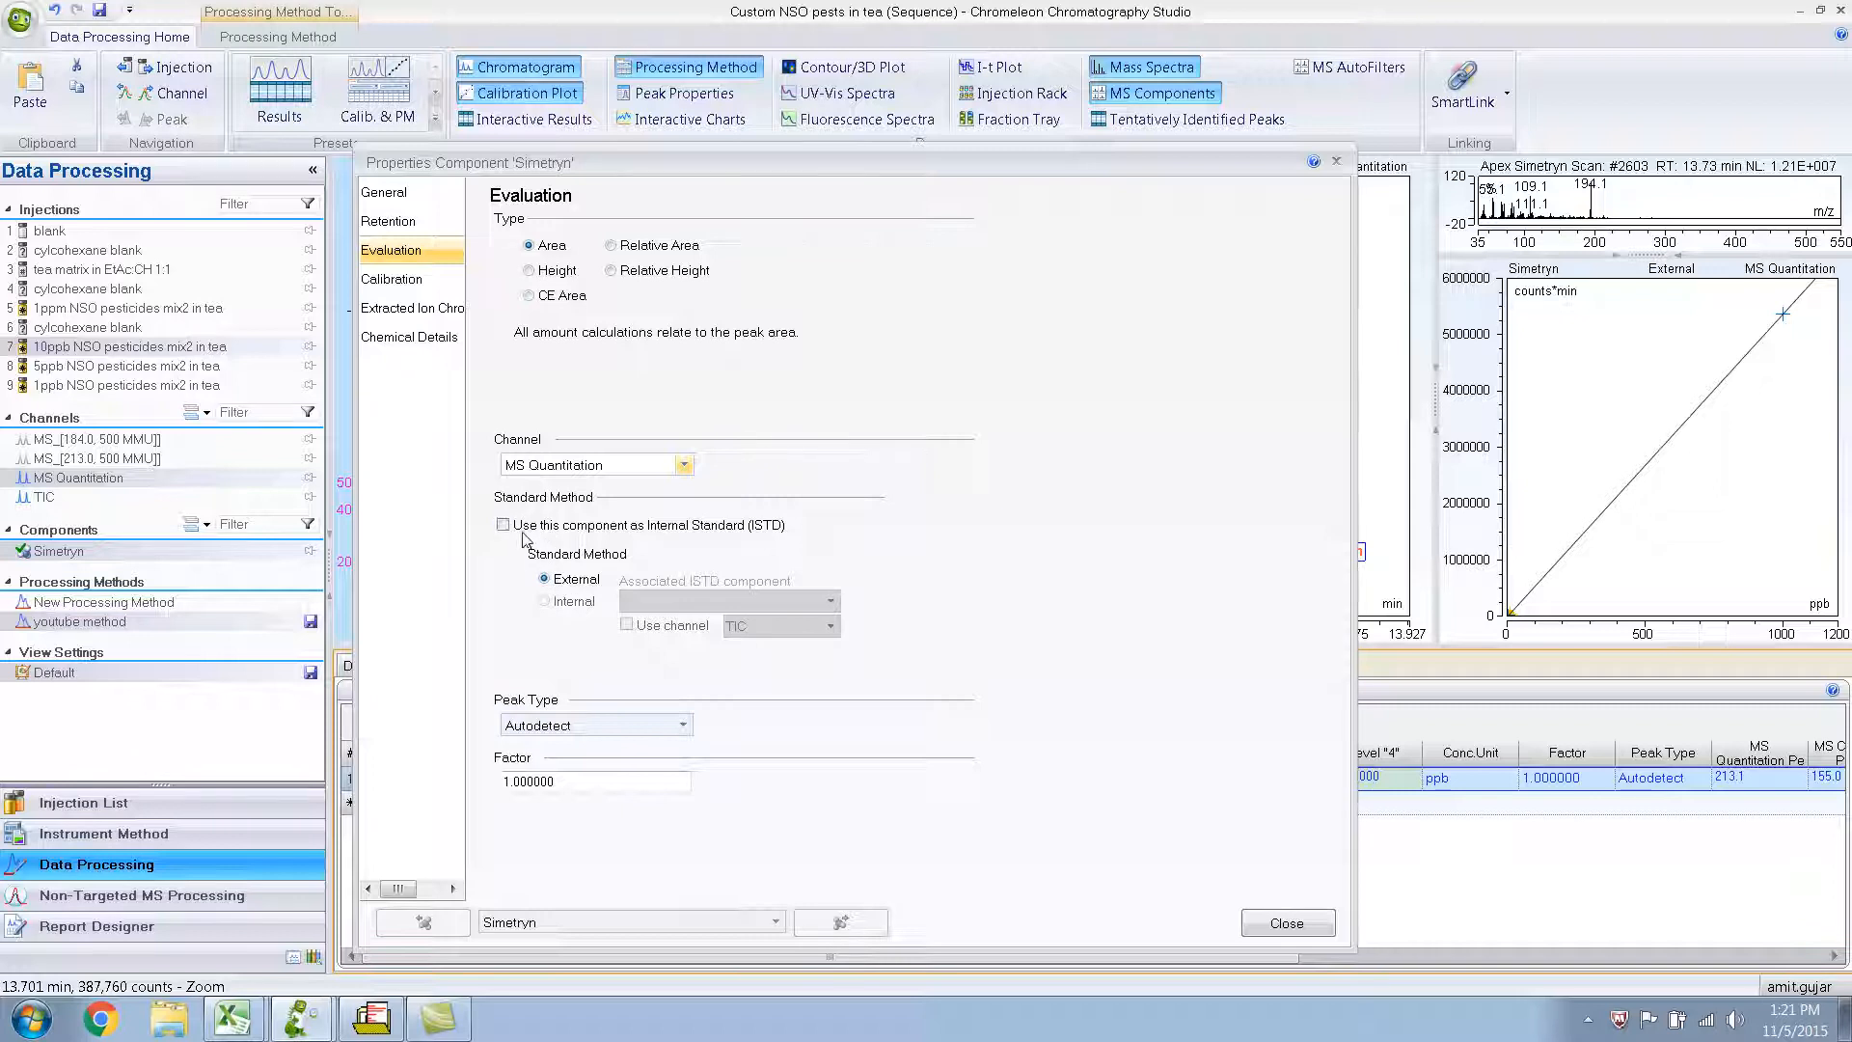
click(1275, 932)
click(1275, 926)
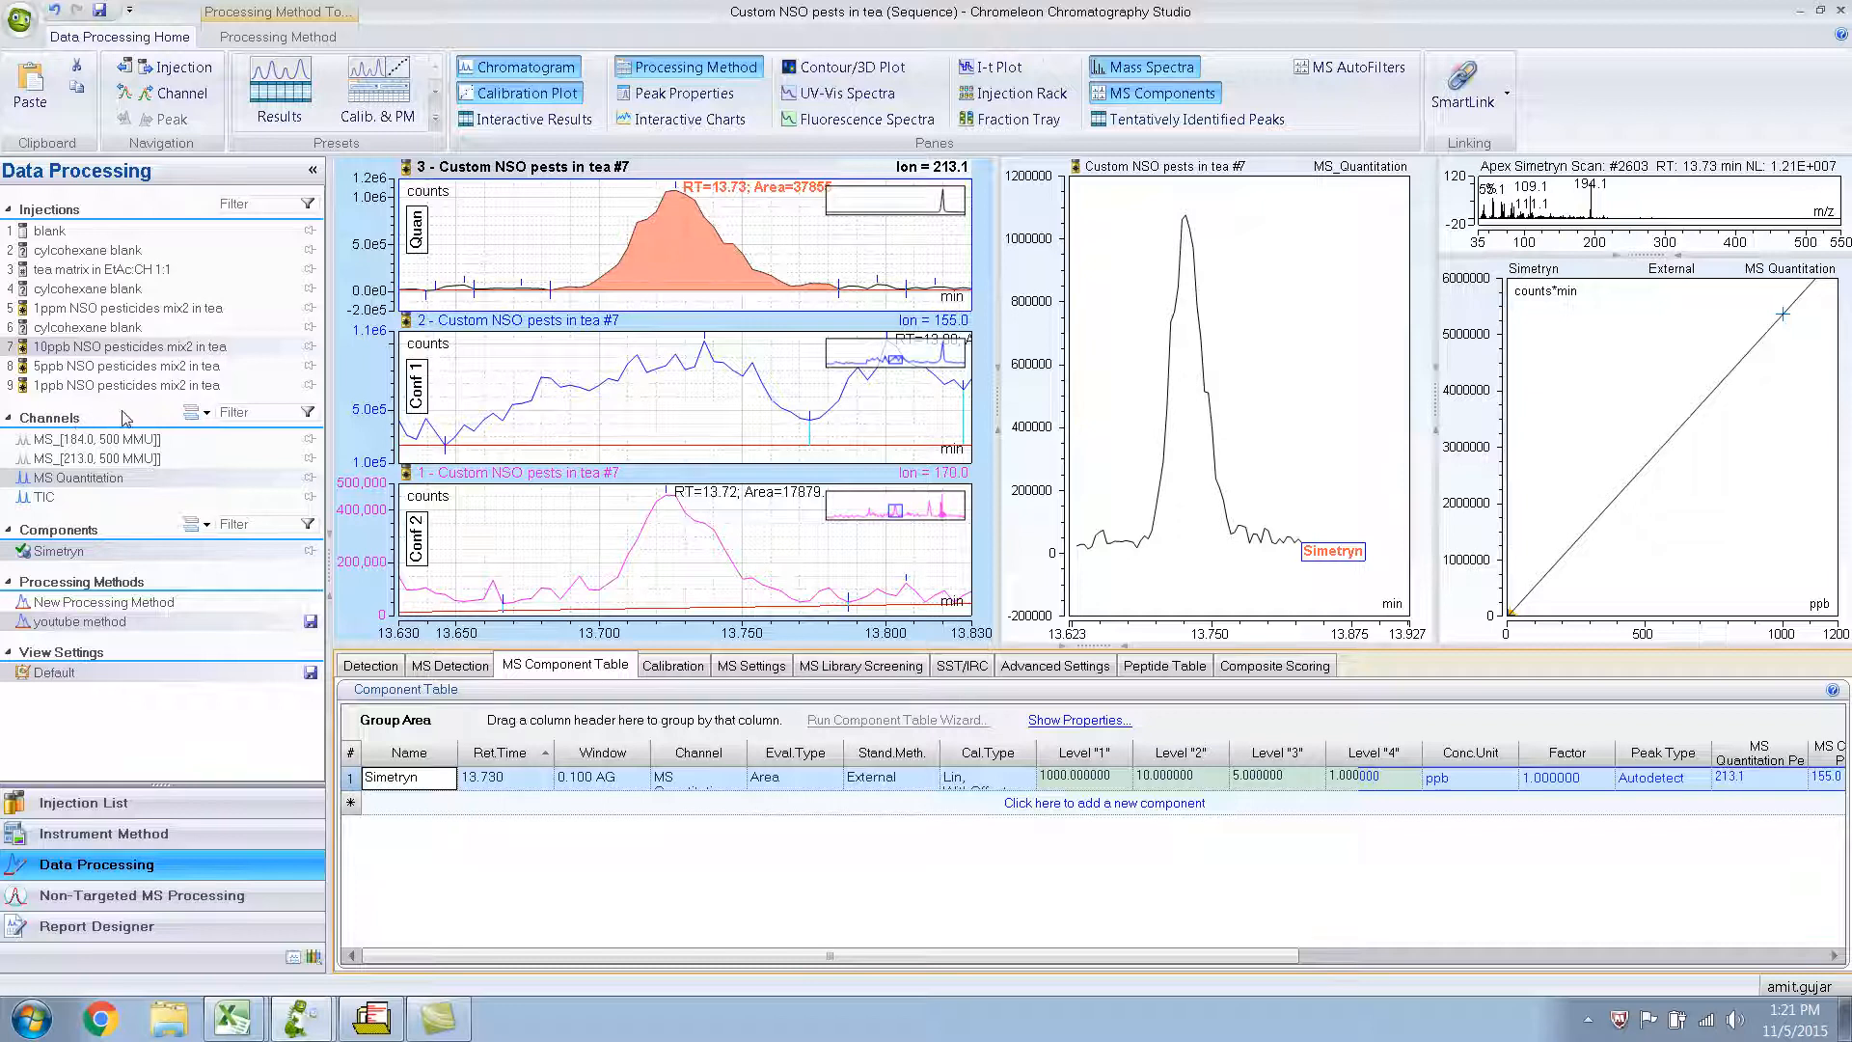
Show the interactive results and hide the processing method pane to view the summary of all injections.
click(550, 118)
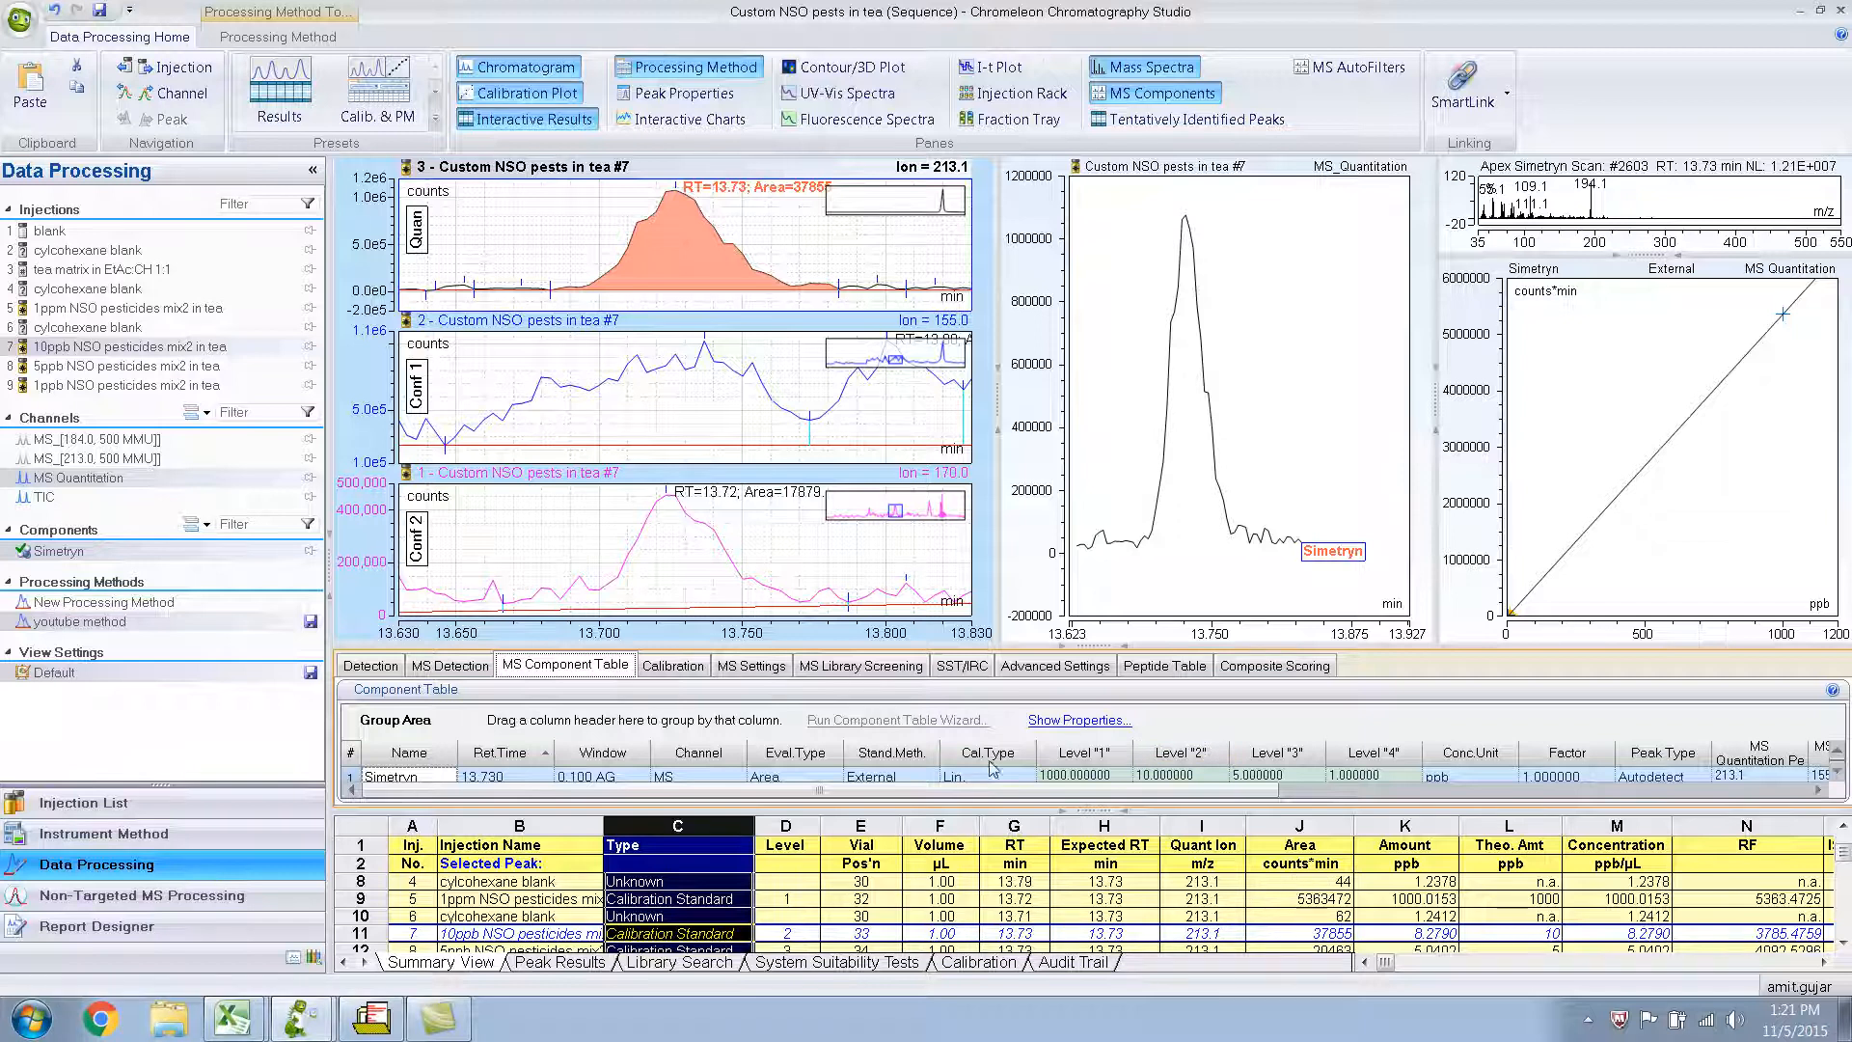
click(678, 70)
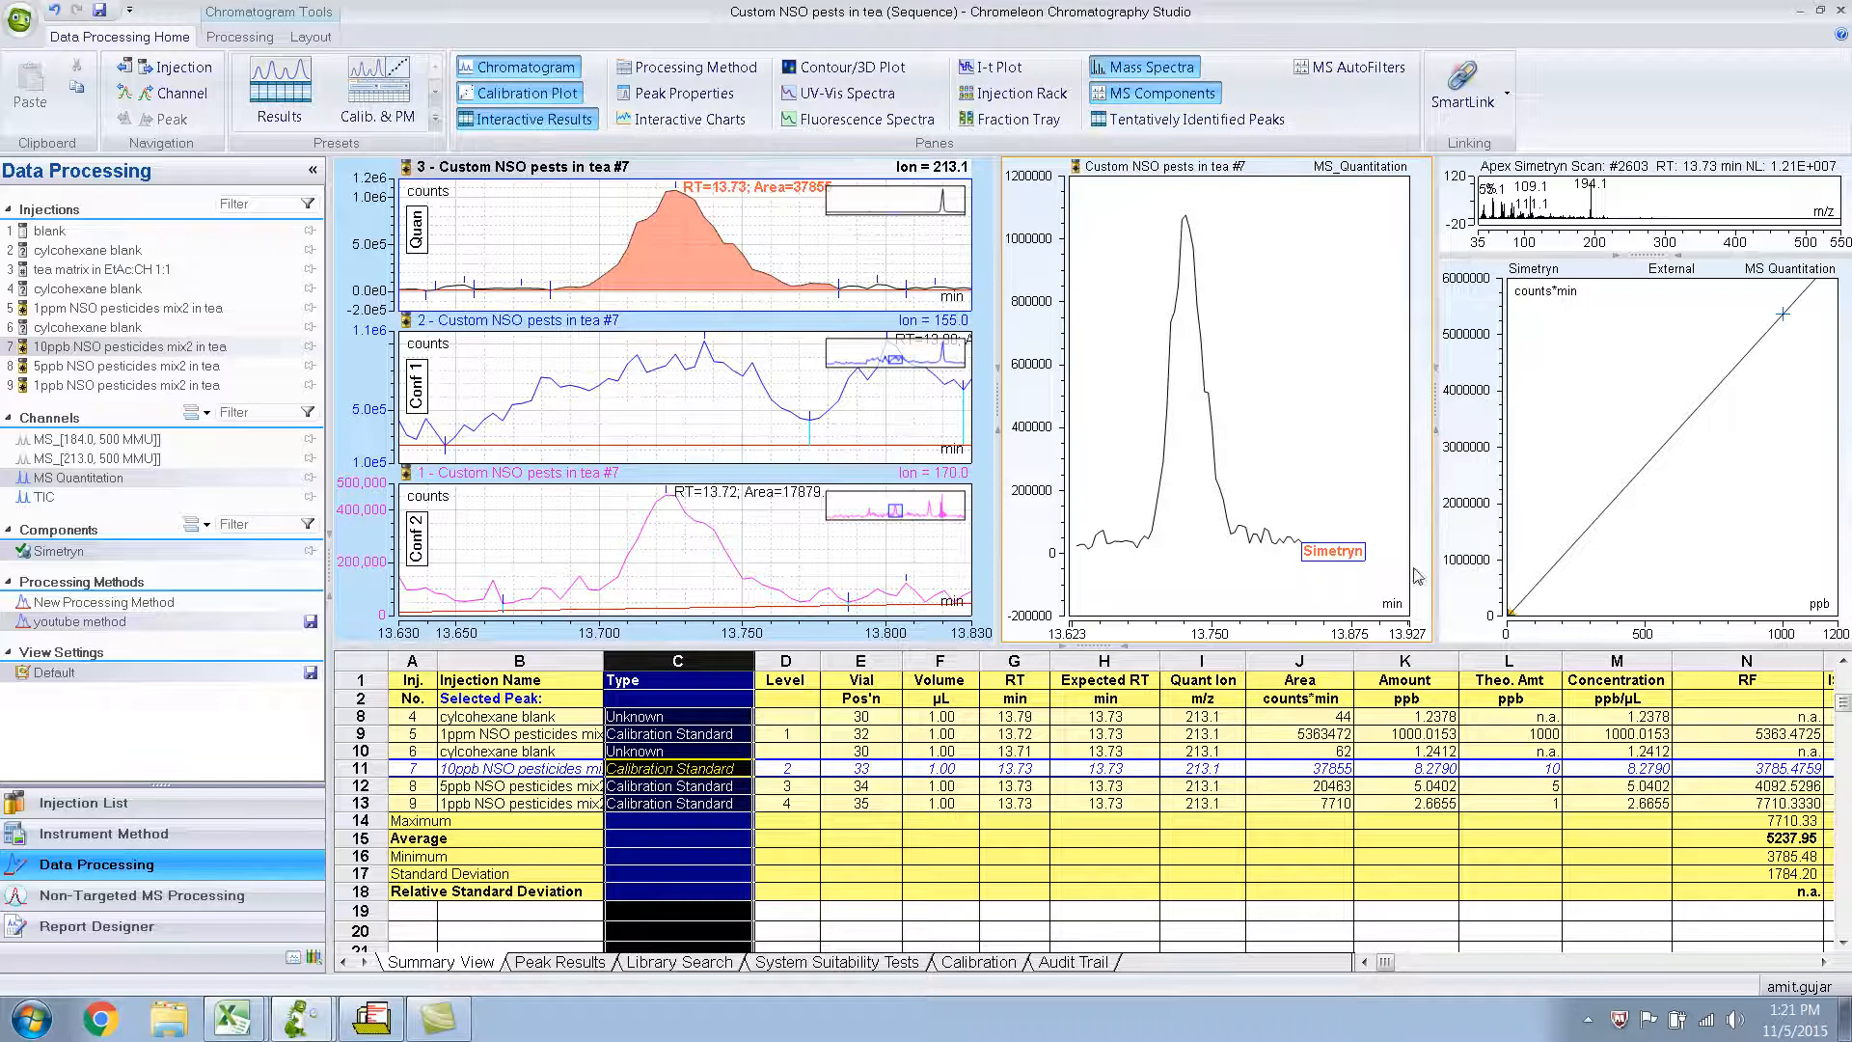
click(1842, 662)
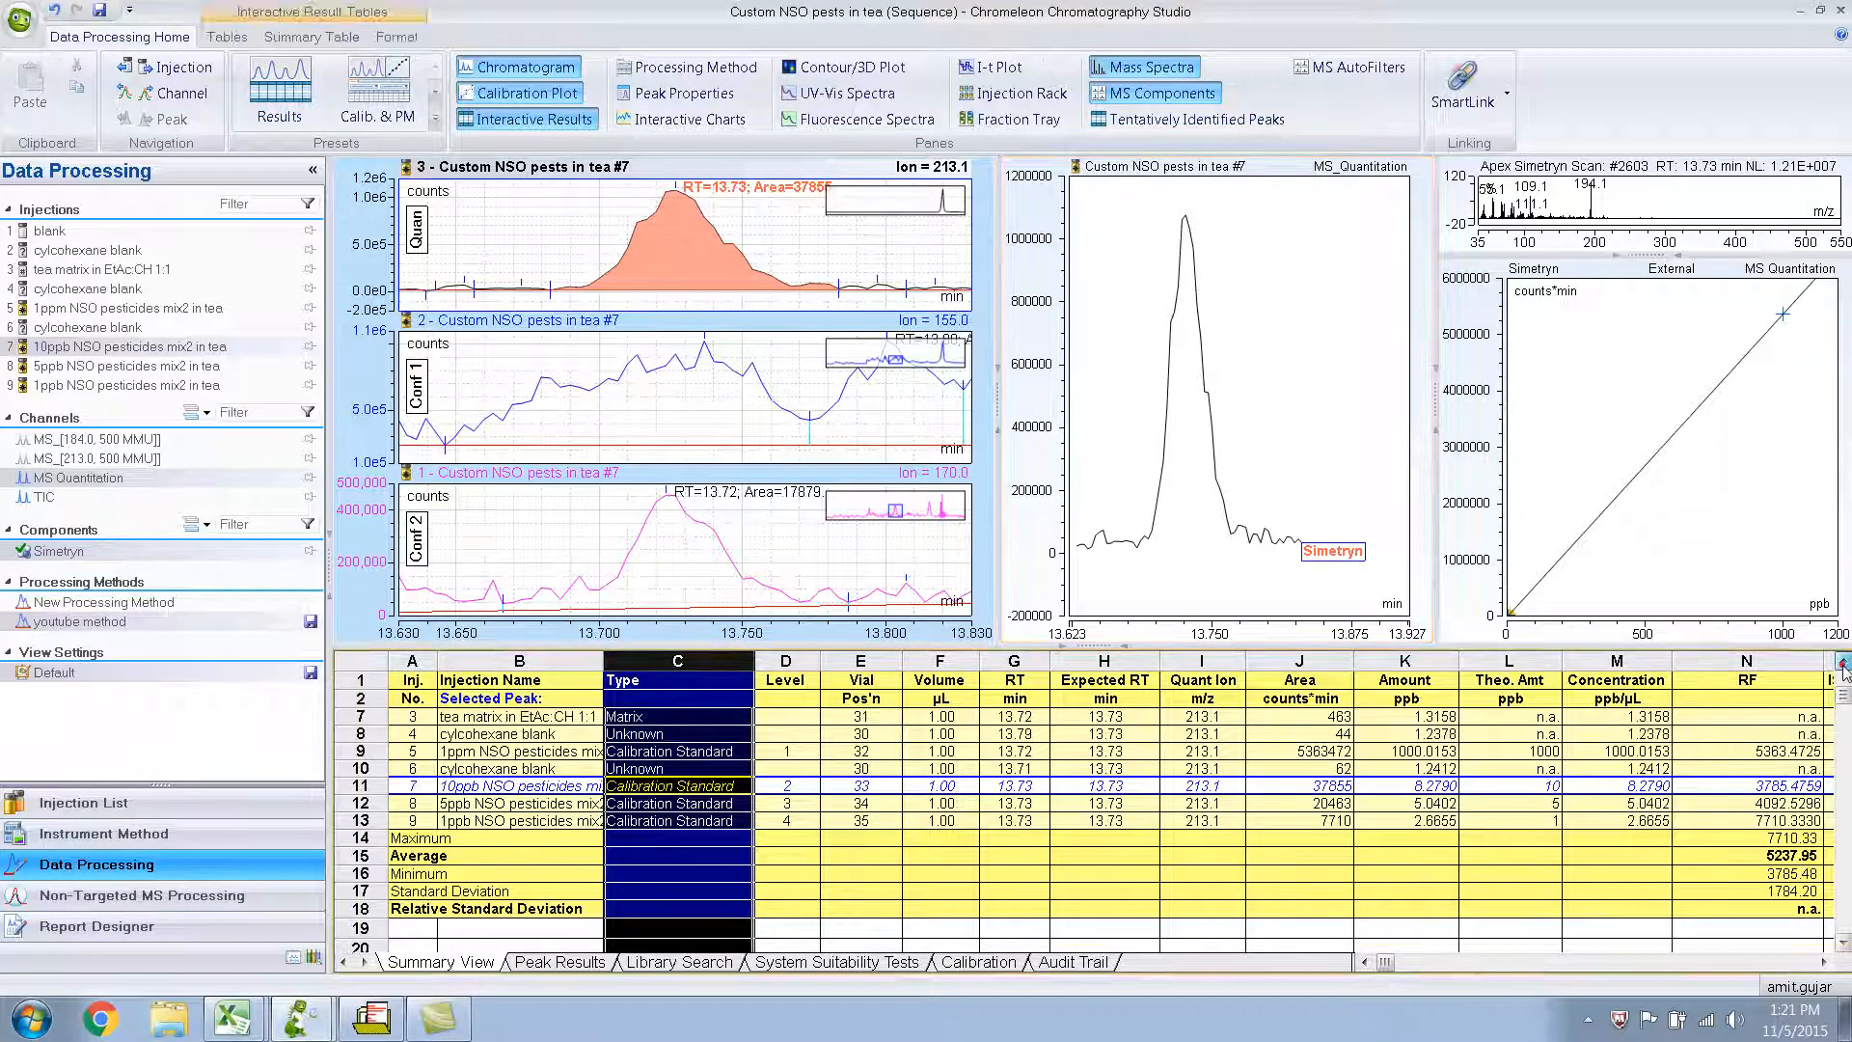